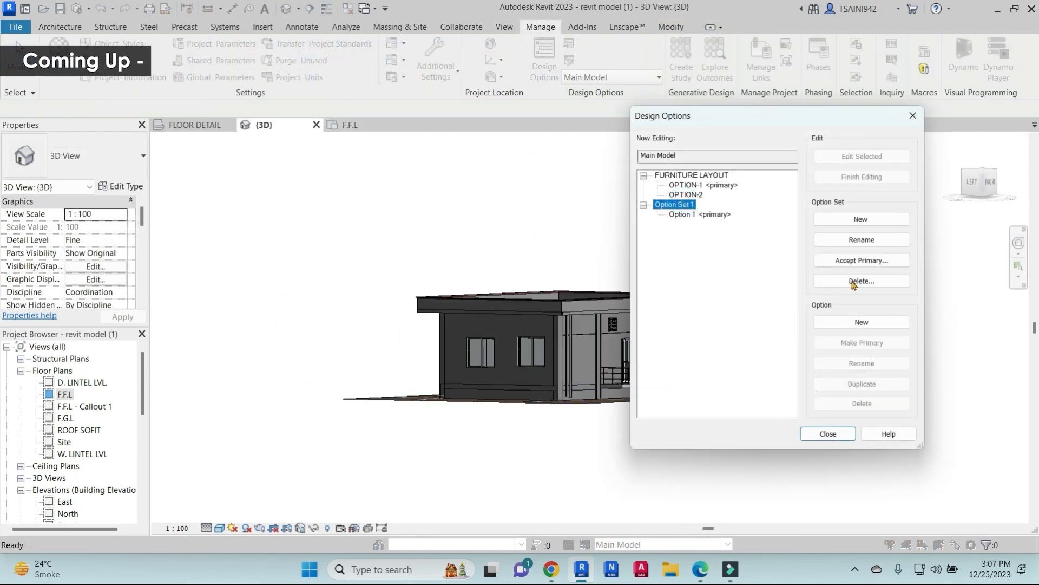
Rename the design option set Option Set 1 as WINDOW
left_click(861, 239)
type("WIN")
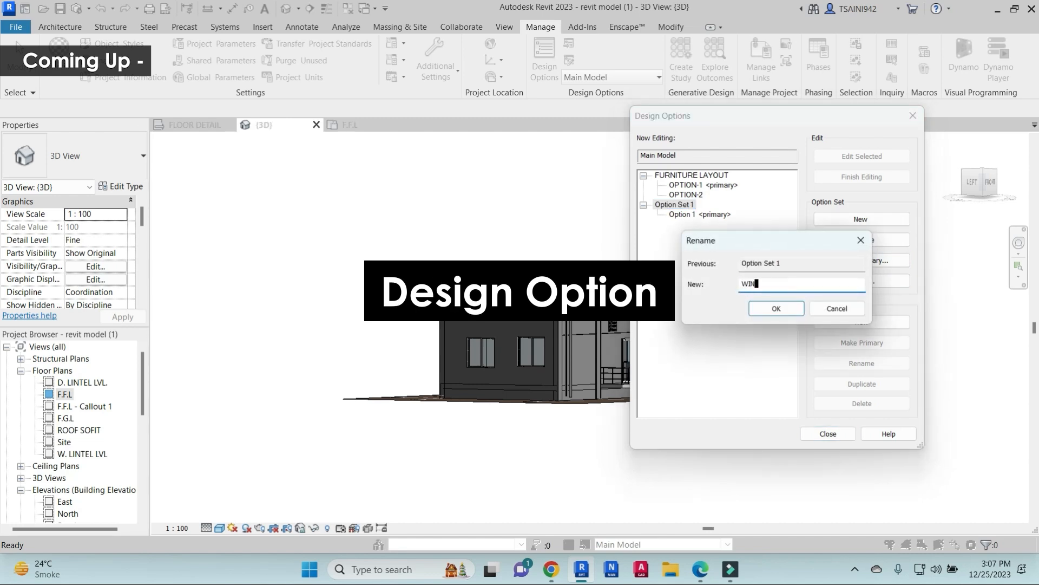
type("DOW")
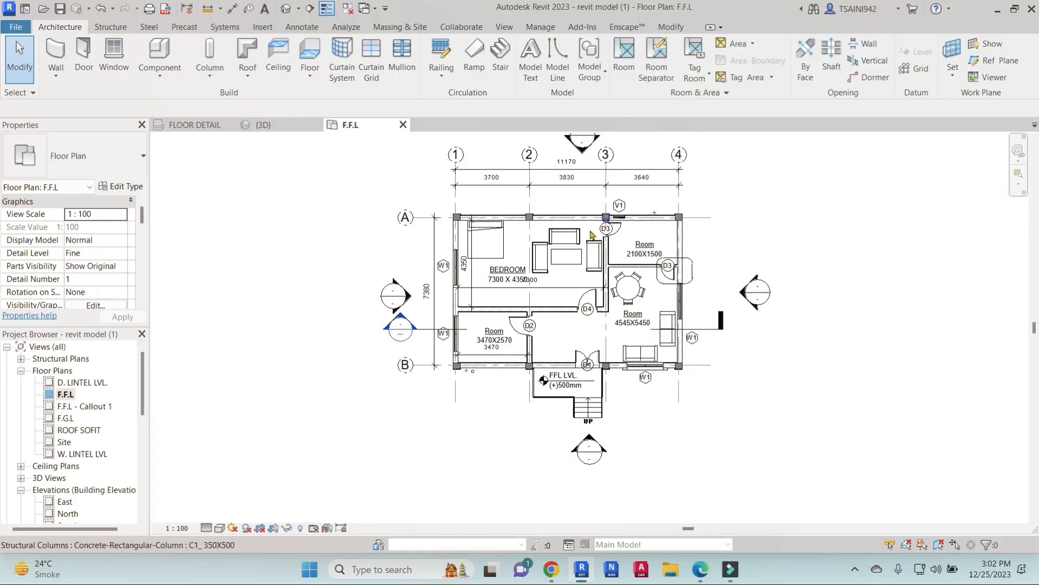
Rename the 3470X2570 room below the bedroom as KITCHEN in its room tag
left_click(572, 238)
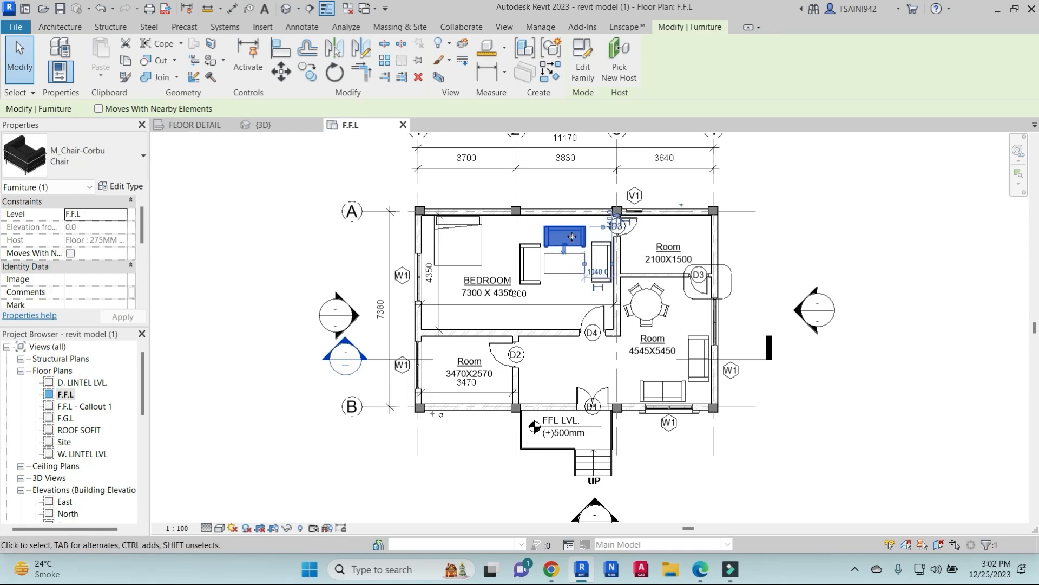
key("Escape")
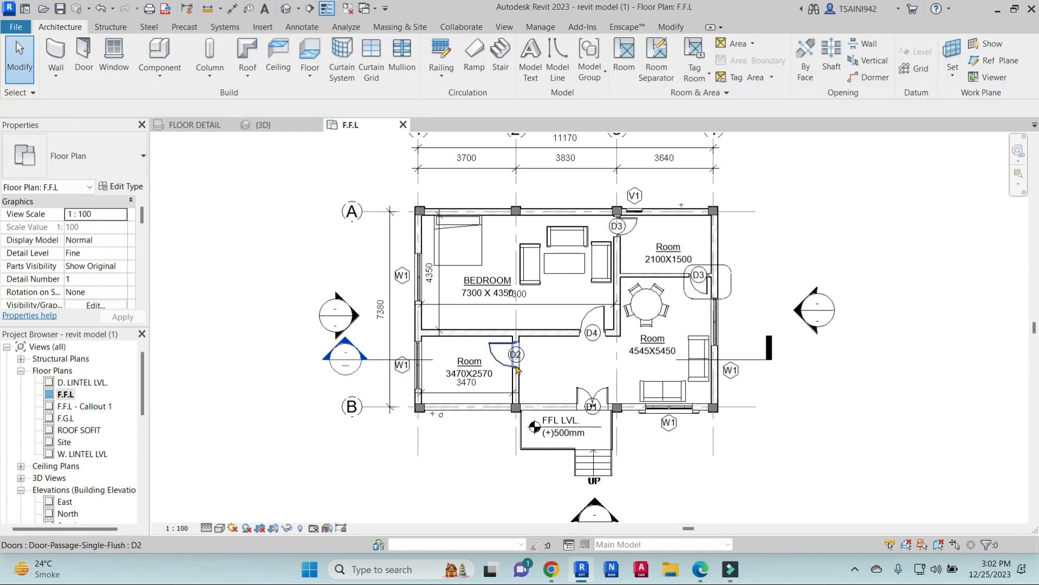
left_click(470, 362)
left_click(471, 362)
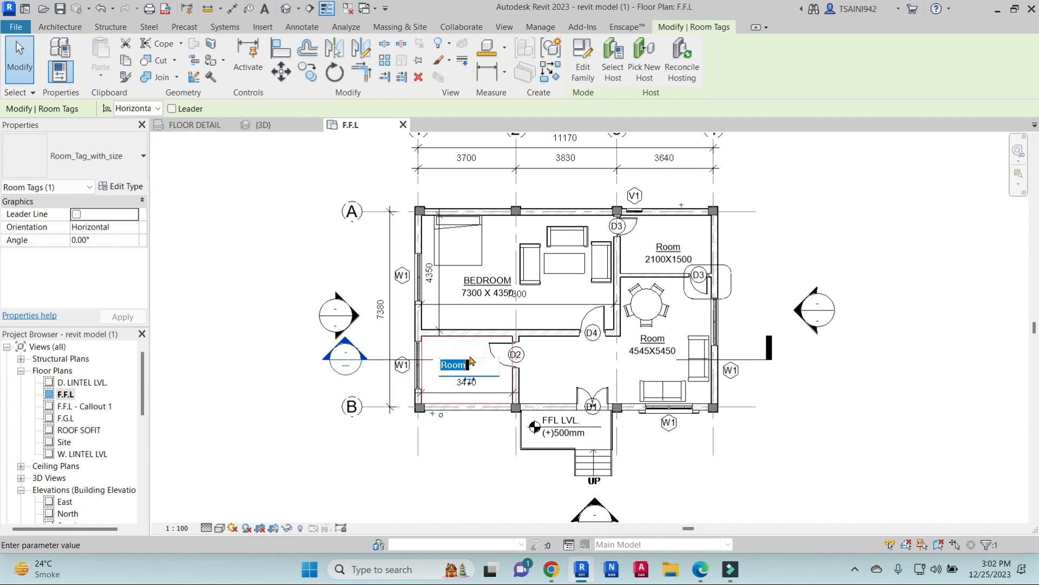
type("KITCHEN")
left_click(465, 353)
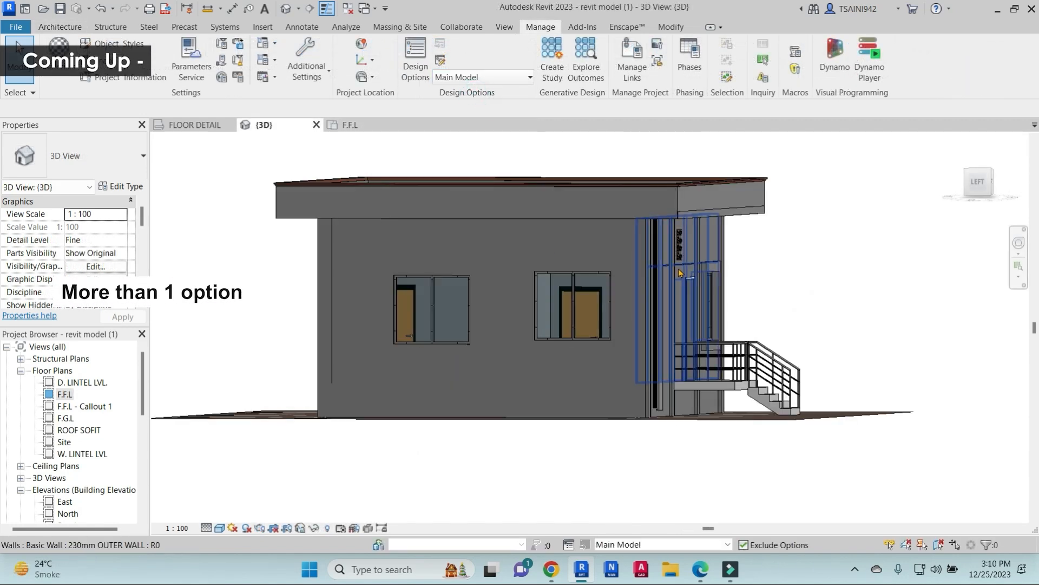
middle_click_drag(595, 303, 638, 312, "shift")
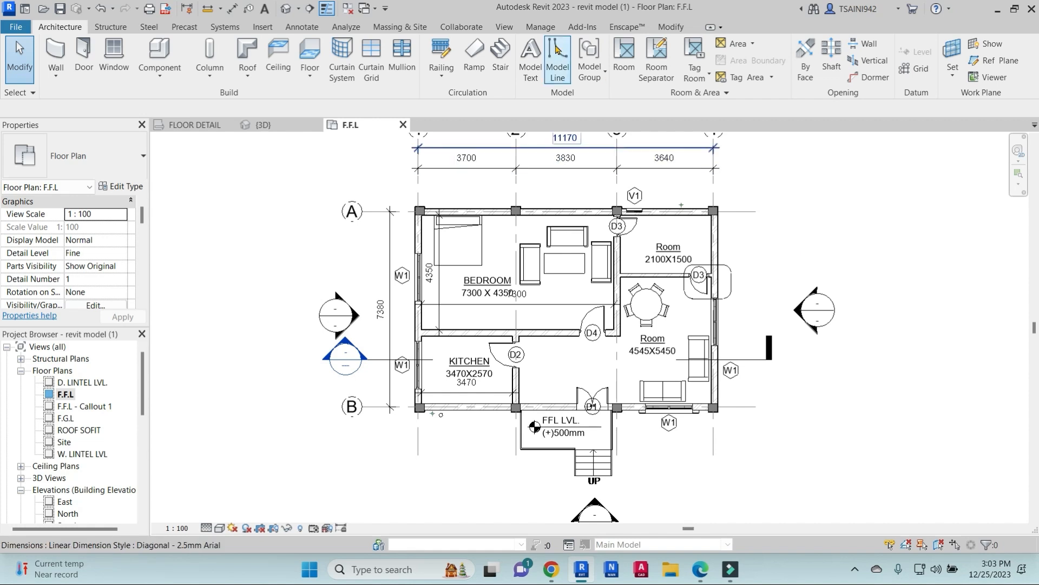
Look over the project's Design Options dialog and close it without adding any option set
left_click(547, 31)
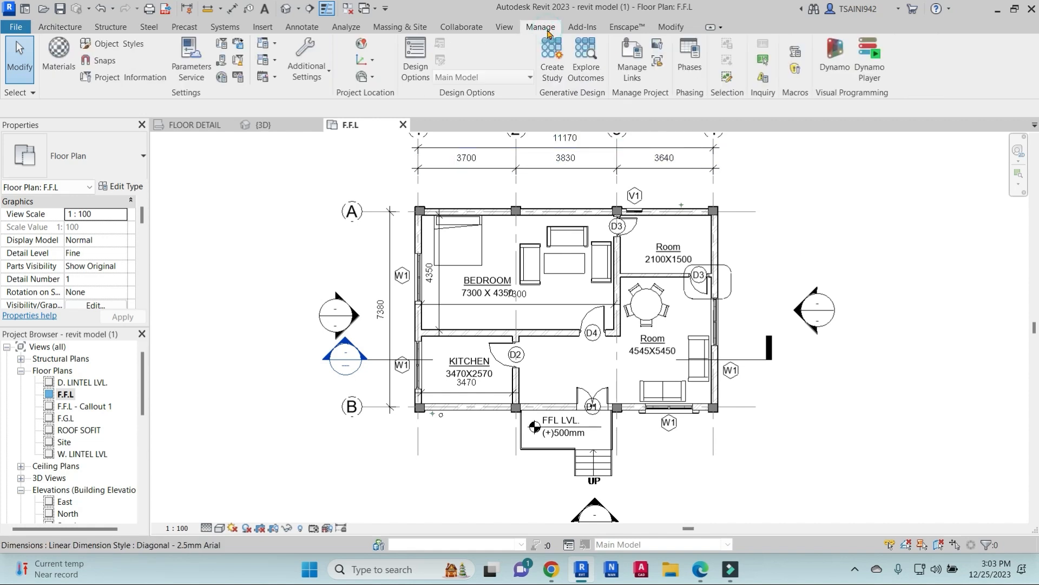
left_click(416, 57)
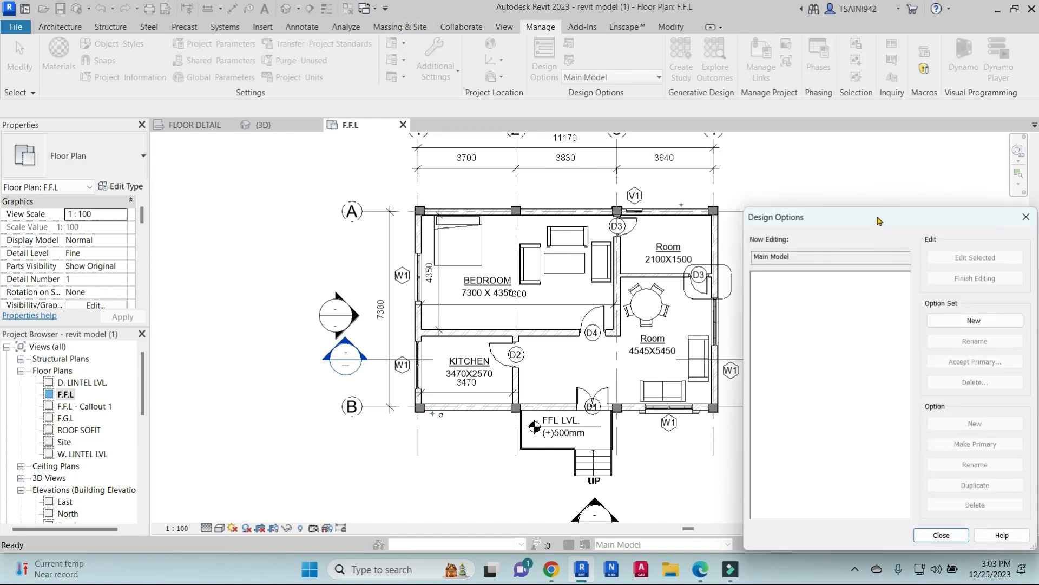
left_click_drag(878, 221, 699, 131)
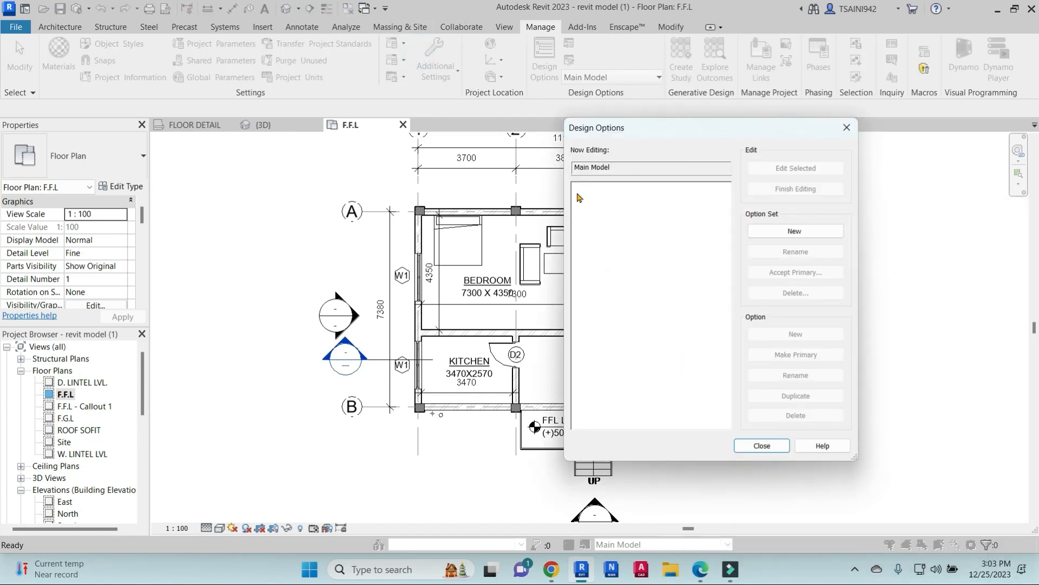
left_click(847, 127)
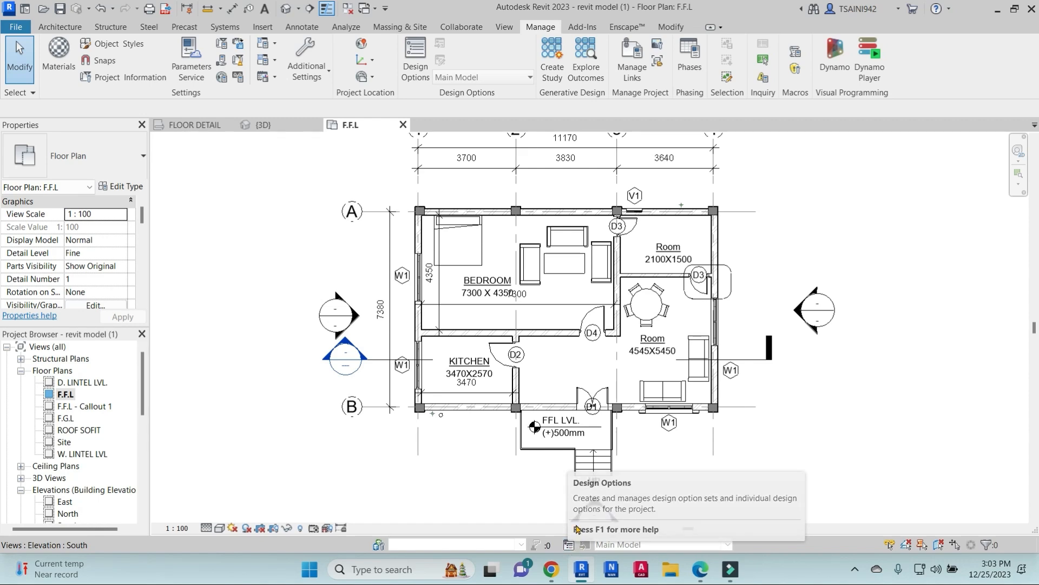
left_click(572, 545)
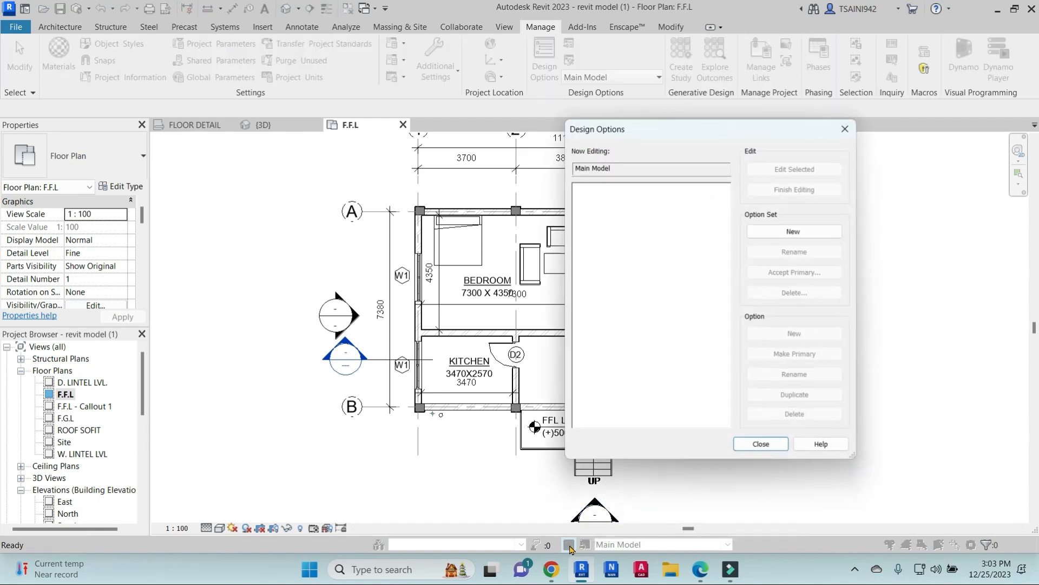
left_click(847, 128)
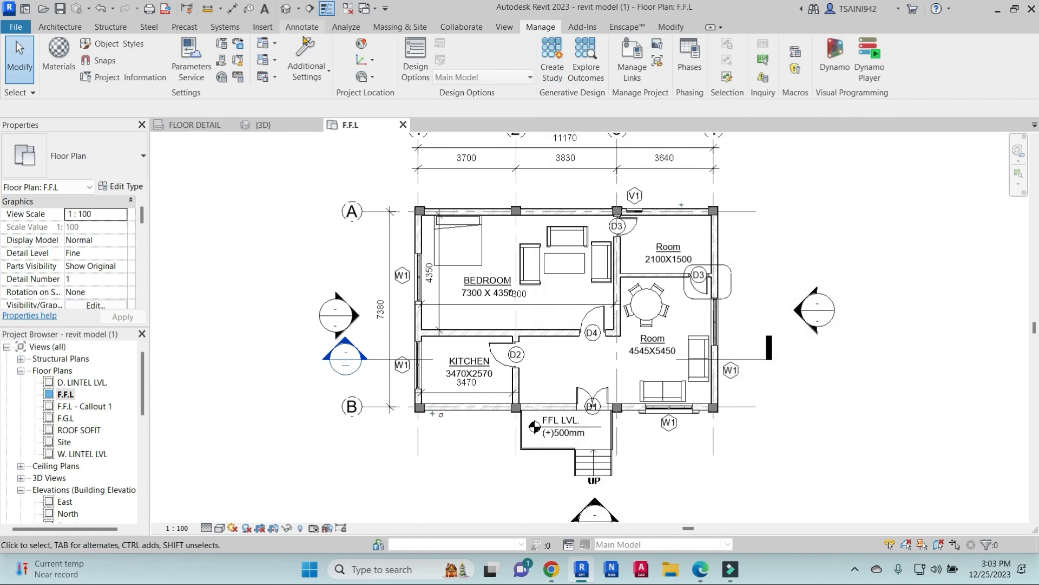
Create a new design option set and rename it FURNITURE LAYOUT
left_click(415, 54)
left_click(794, 232)
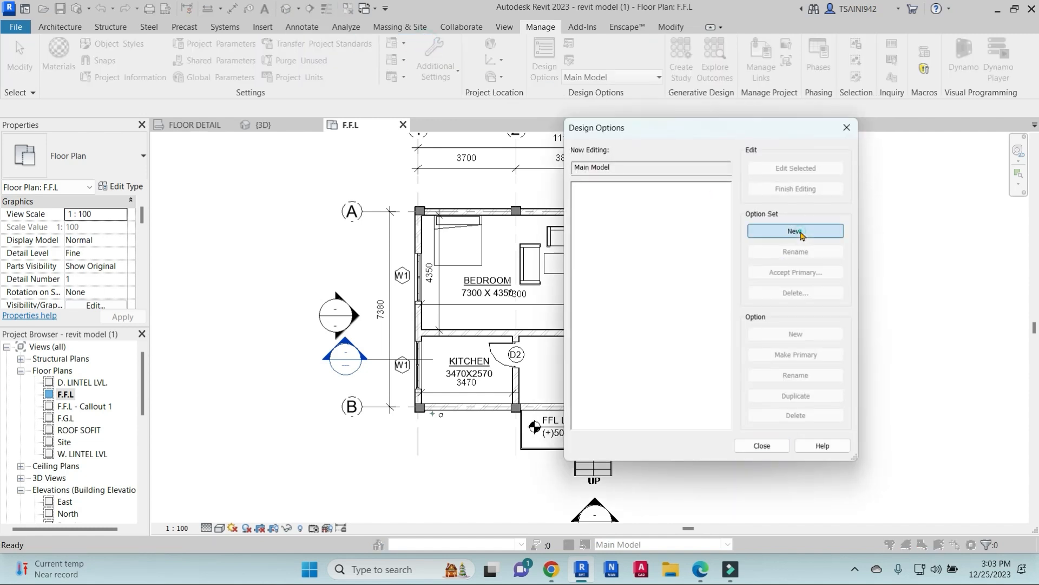
left_click_drag(704, 128, 786, 118)
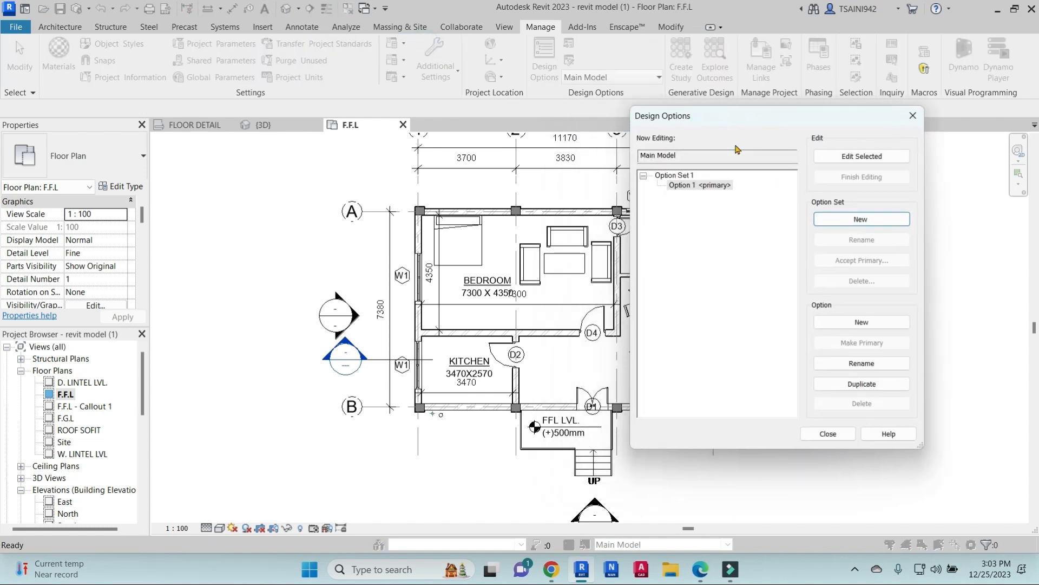
left_click(667, 176)
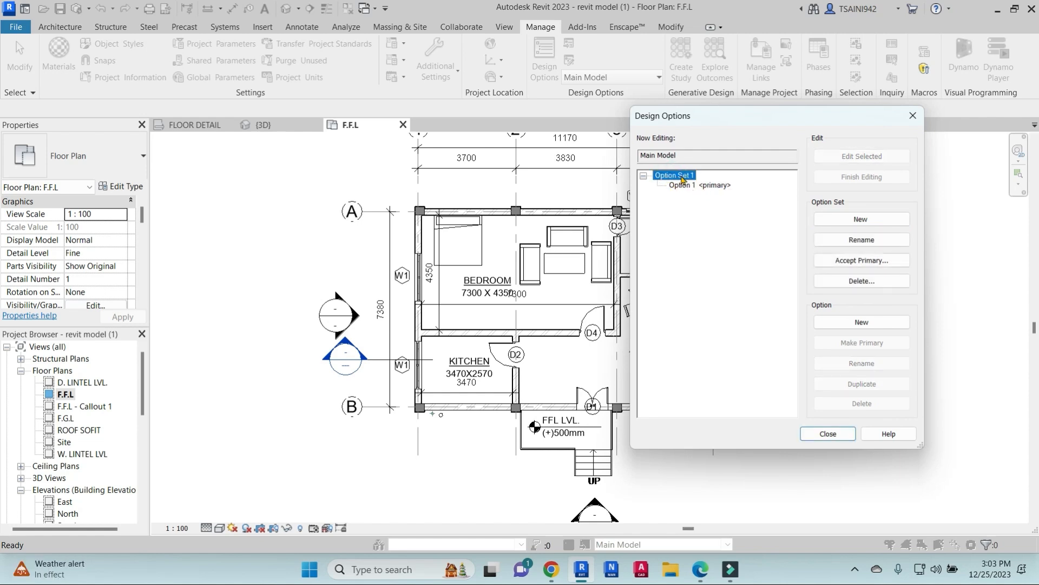
left_click(864, 240)
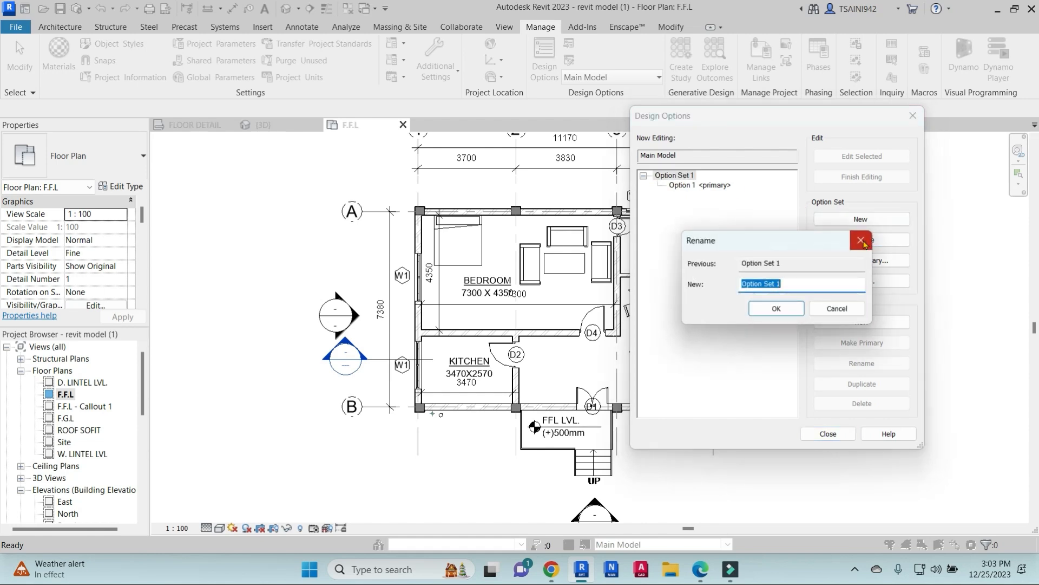
type("FURNITURE LAYOUT")
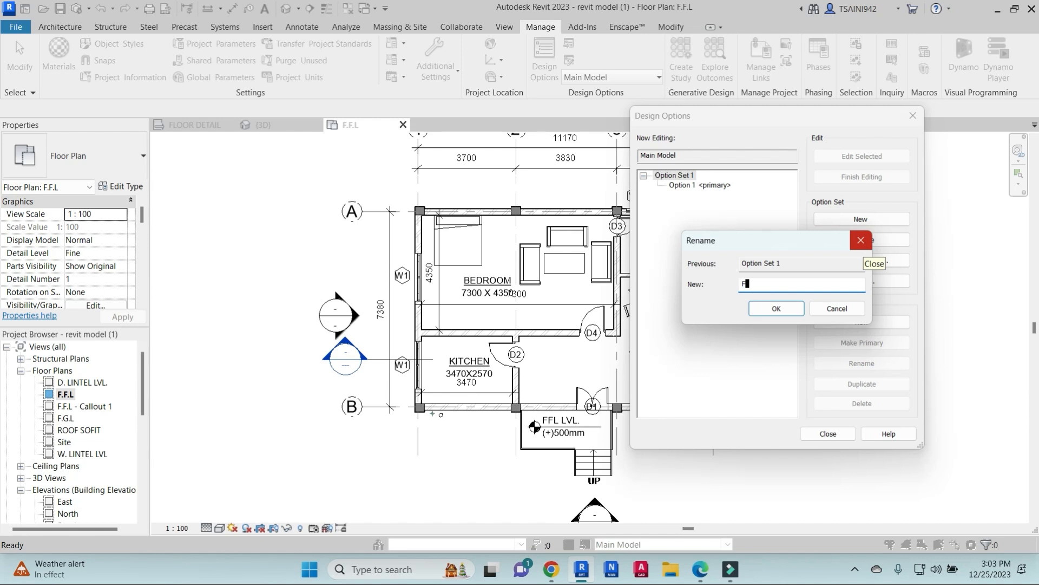
left_click(776, 308)
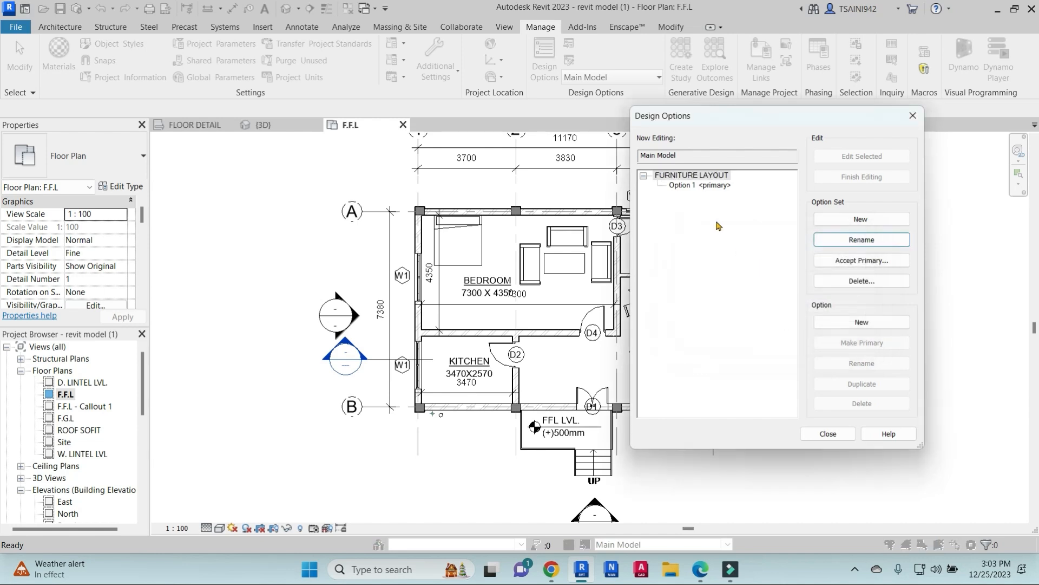
Rename the primary option of the FURNITURE LAYOUT set as OPTION-2
left_click(702, 186)
left_click(869, 363)
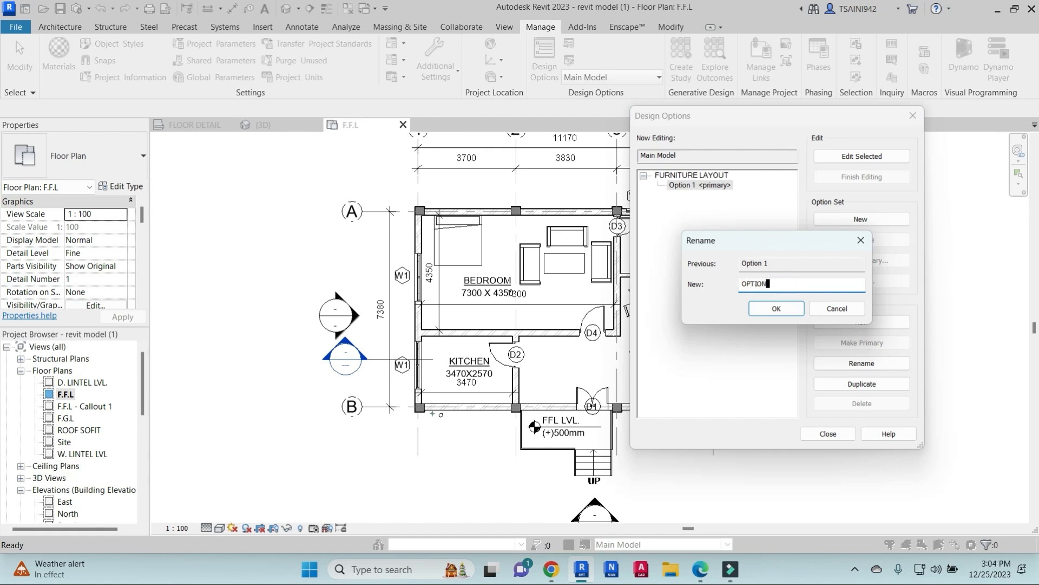
left_click(774, 308)
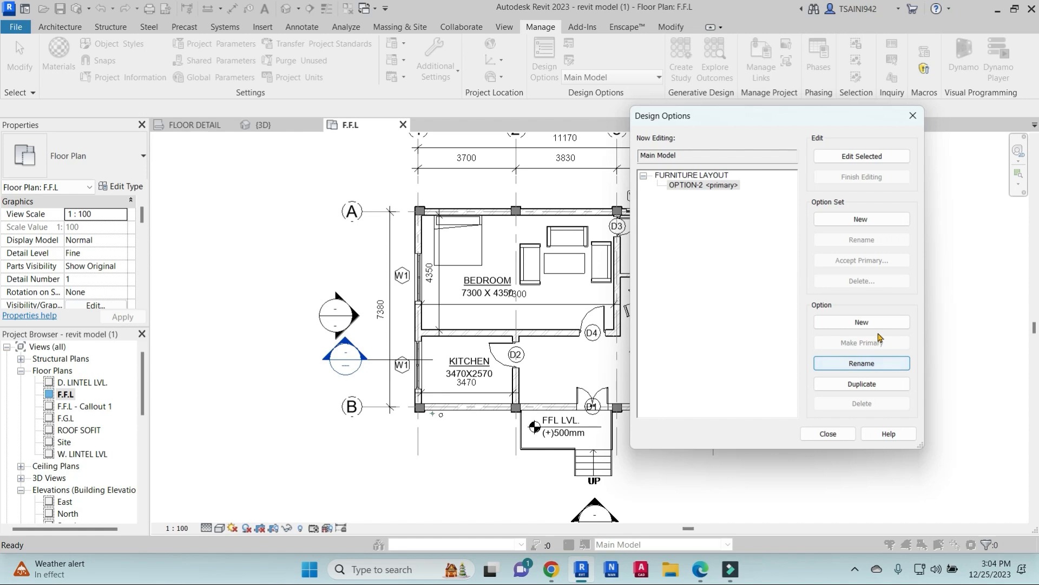
Add a second option to the FURNITURE LAYOUT set and rename it OPTION-1
left_click(862, 322)
left_click(688, 186)
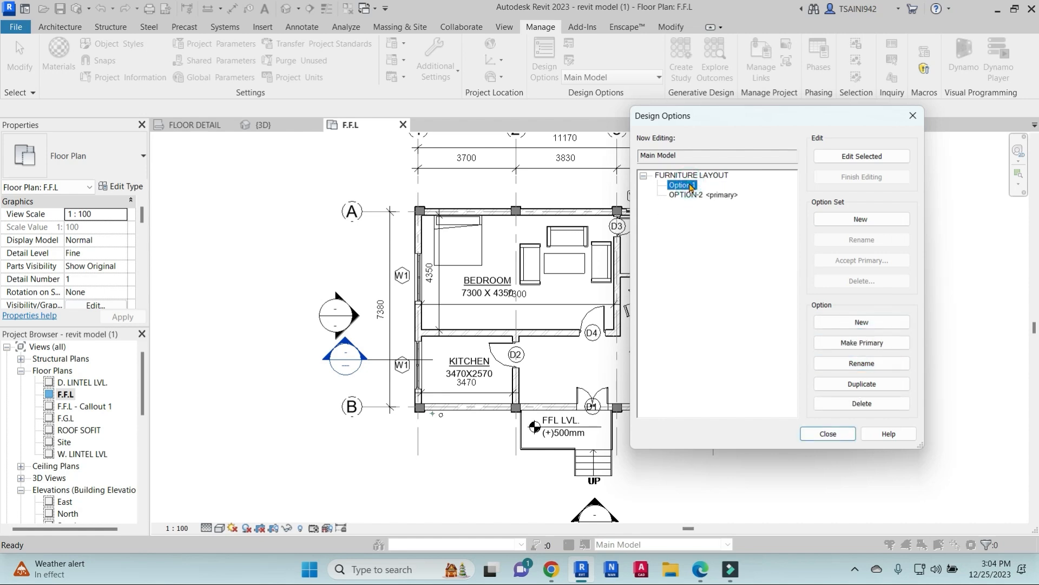
key("Down")
left_click(688, 186)
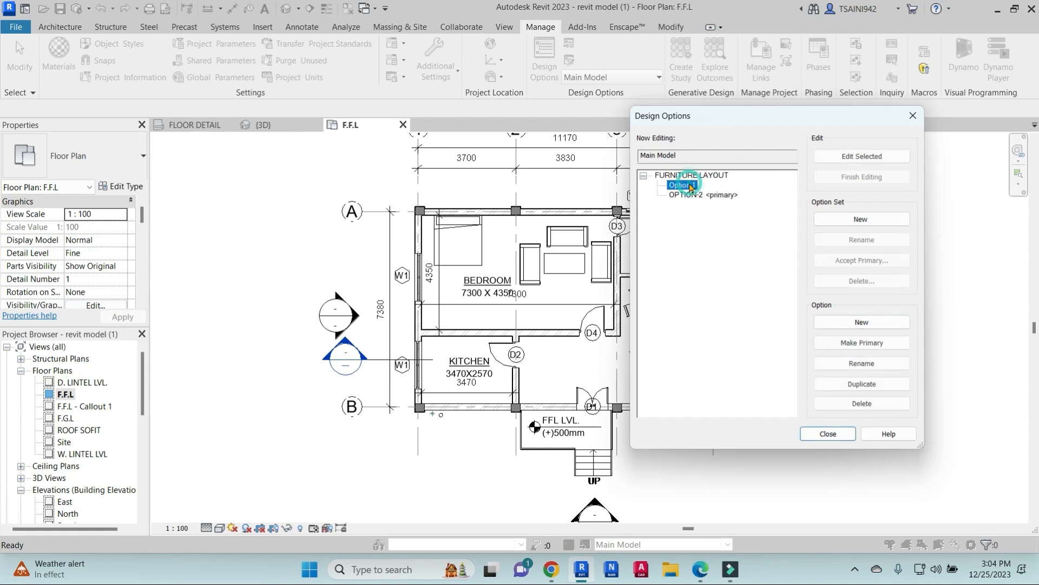
left_click(863, 364)
type("OP")
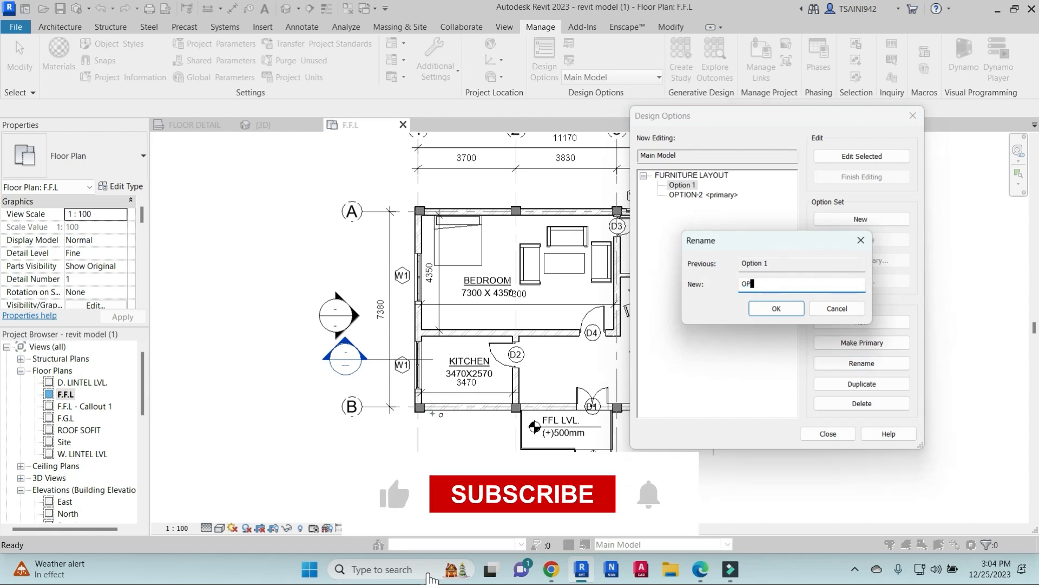
type("TION-1")
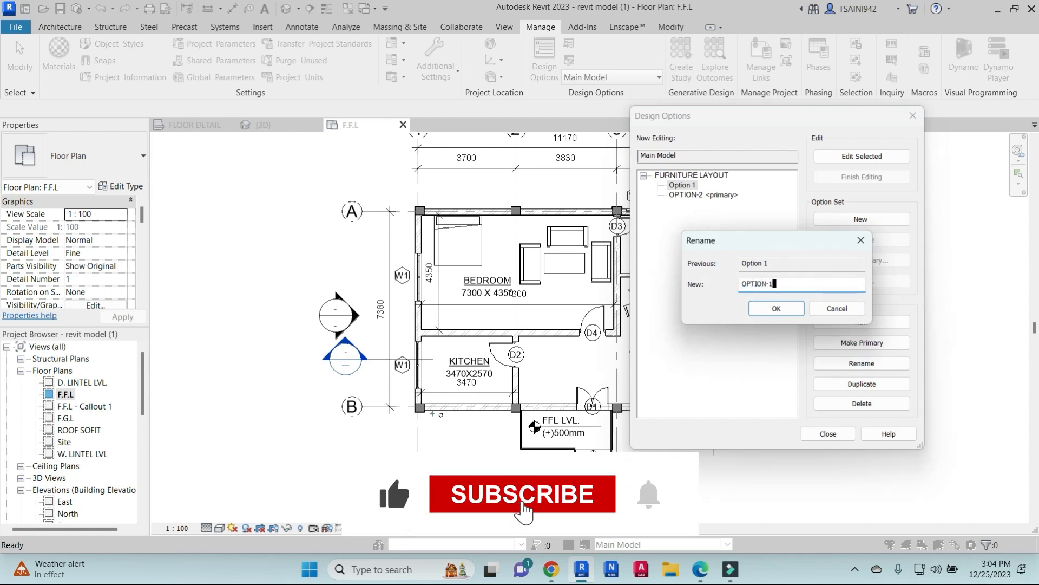
left_click(773, 308)
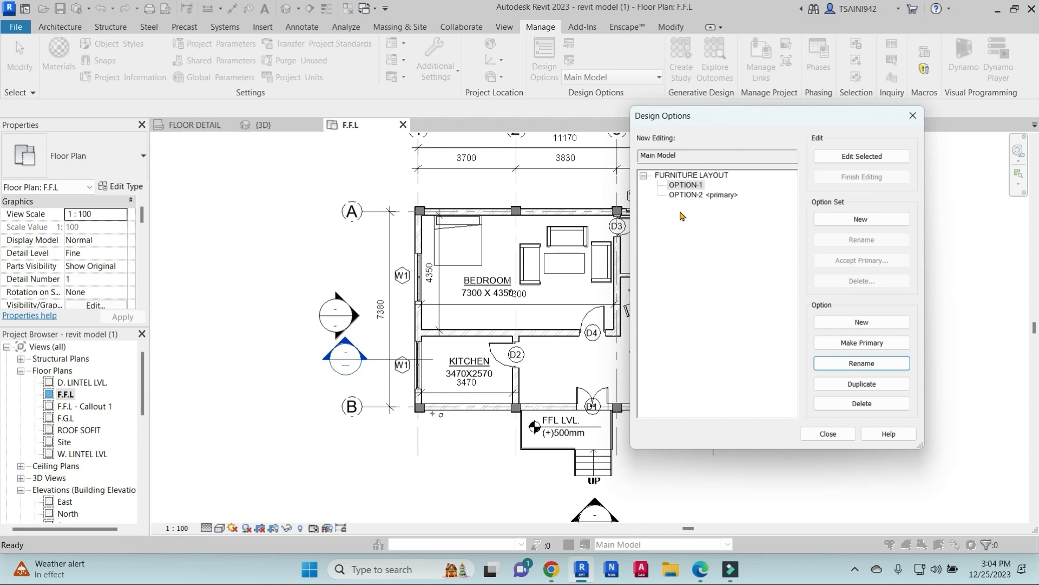
Make OPTION-1 the primary option of the FURNITURE LAYOUT set and close the Design Options dialog
left_click(687, 186)
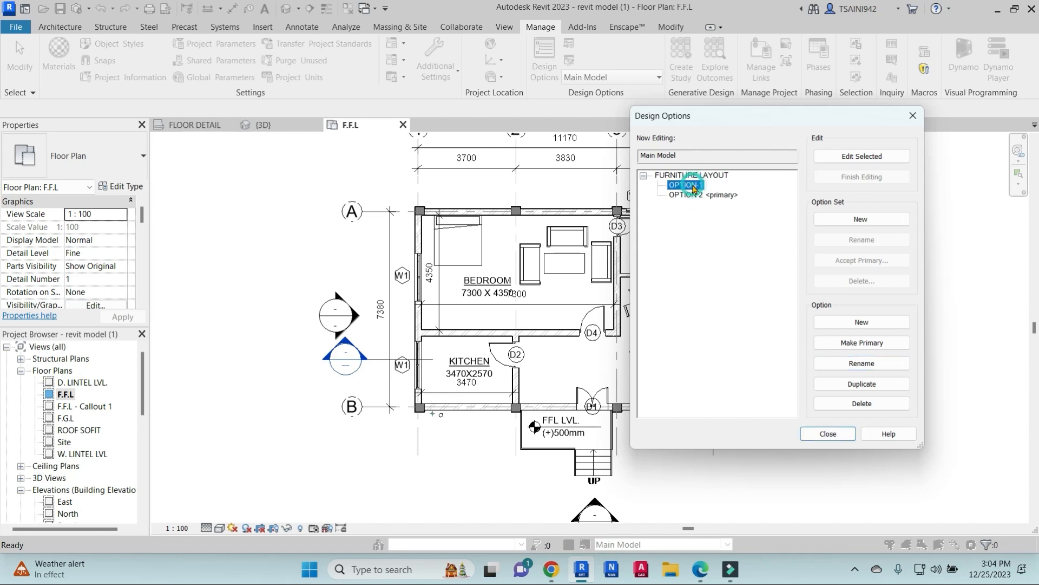
left_click(861, 342)
left_click(717, 176)
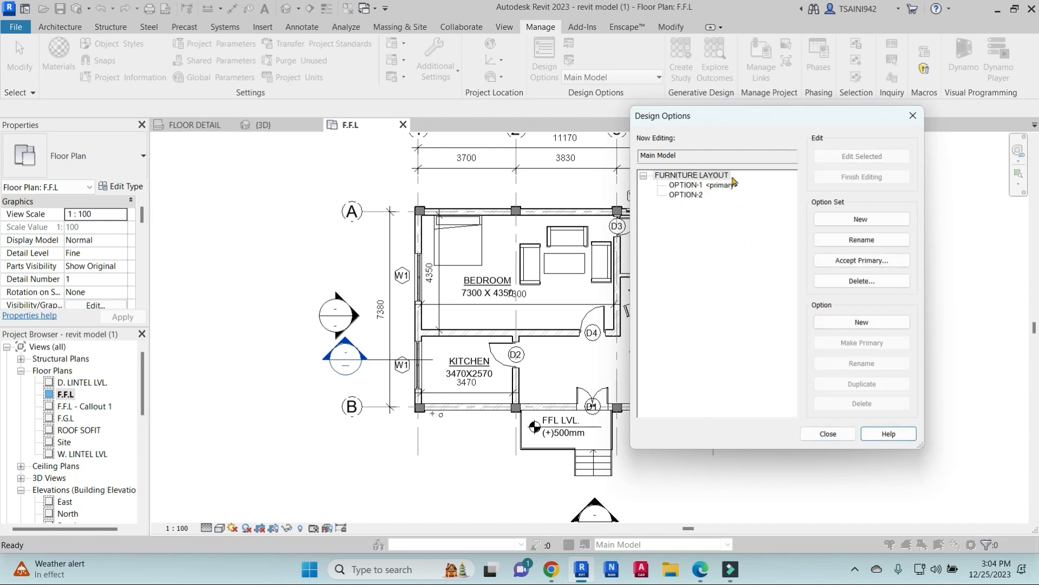
left_click(829, 435)
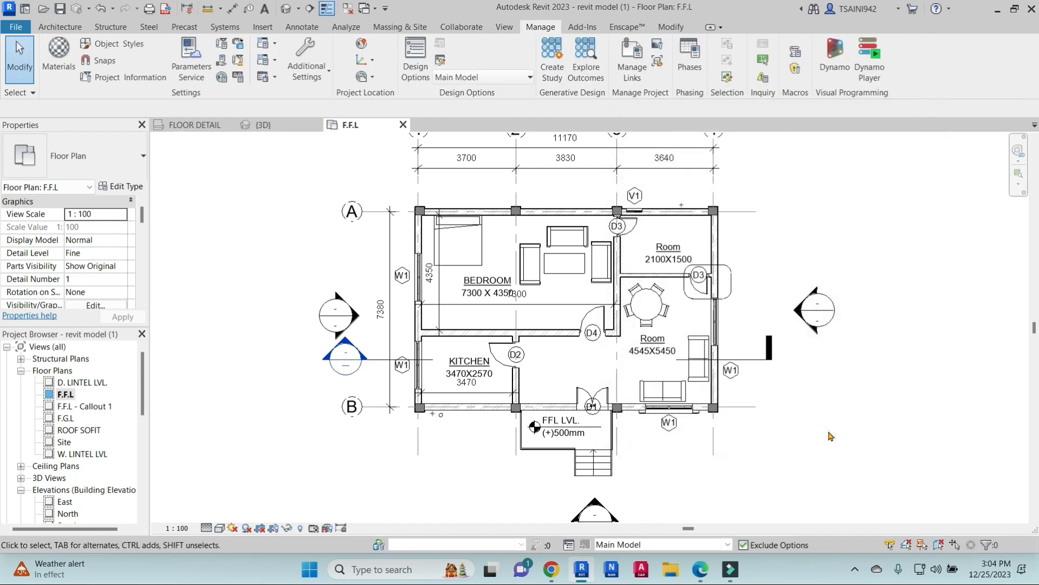
Add the bedroom's bed, three chairs and coffee table plus the round dining table to OPTION-1 and OPTION-2 of the FURNITURE LAYOUT set
left_click(478, 228)
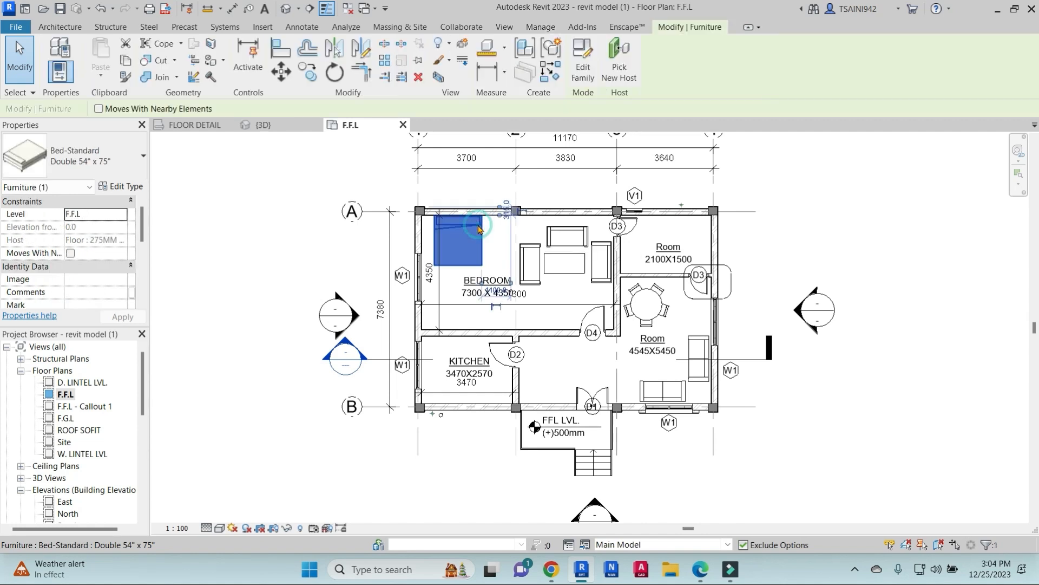
left_click(530, 264, "ctrl")
left_click(567, 236, "ctrl")
left_click(583, 264, "ctrl")
left_click(601, 262, "ctrl")
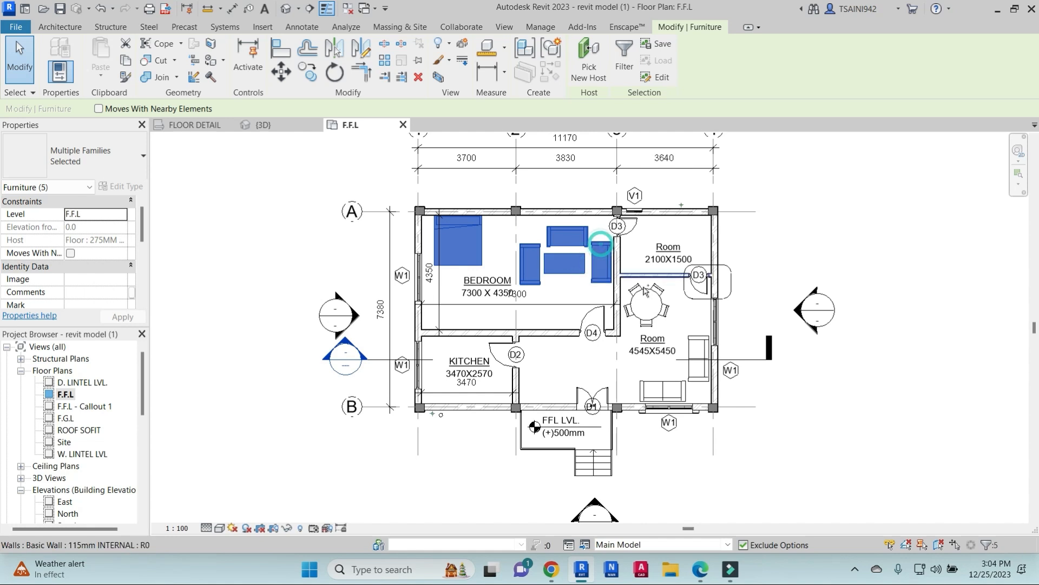
left_click(652, 292, "ctrl")
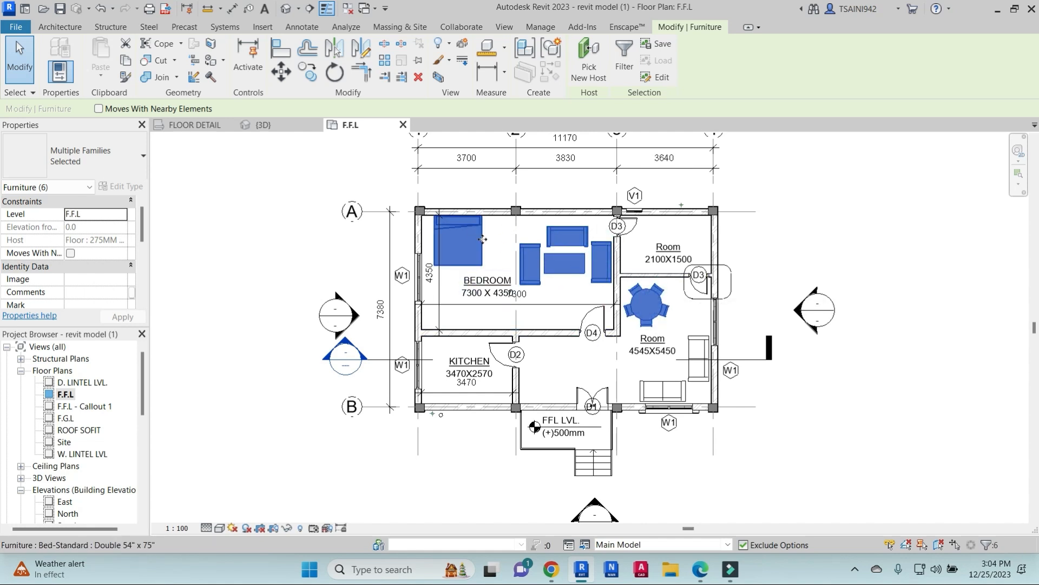
left_click(542, 28)
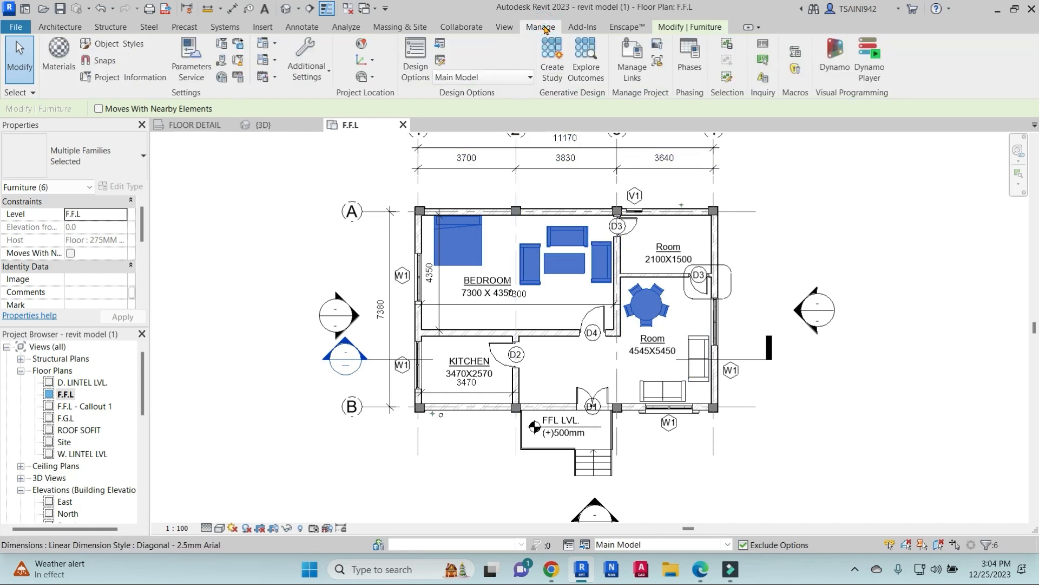
left_click(441, 46)
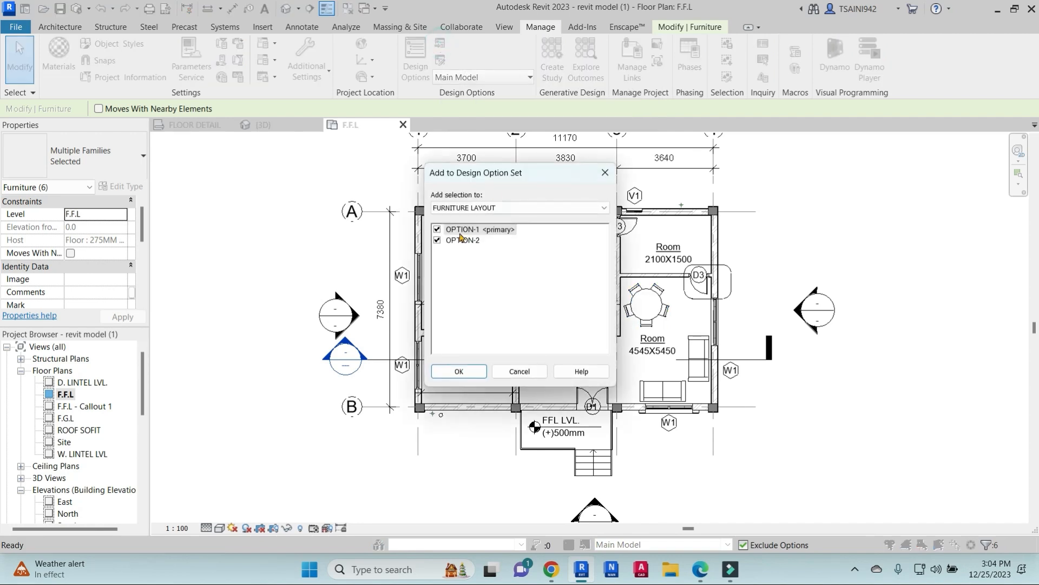
left_click(459, 371)
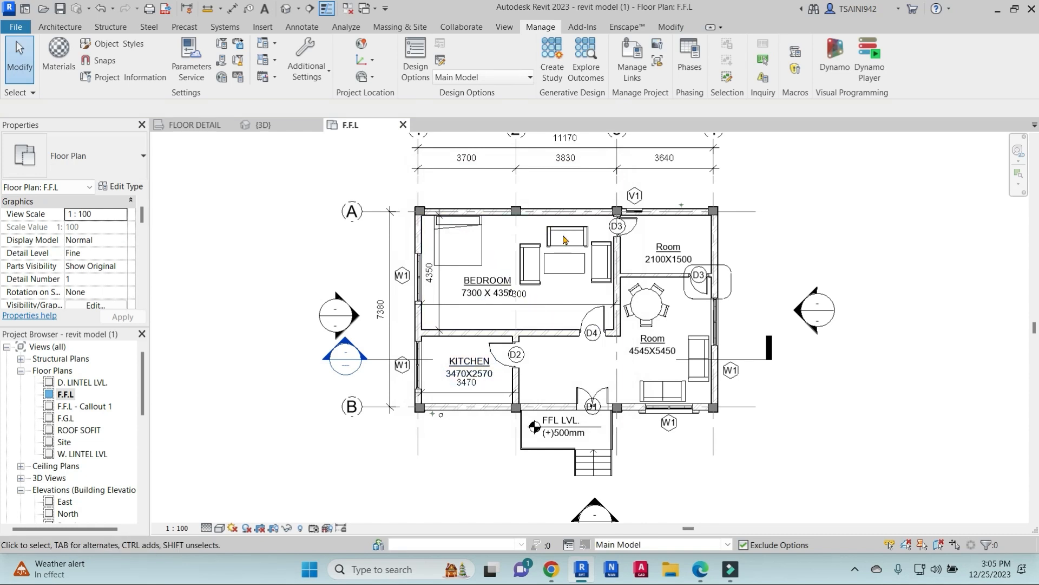
Switch the active design option between OPTION-1 and OPTION-2, leaving OPTION-2 active for editing
left_click(518, 77)
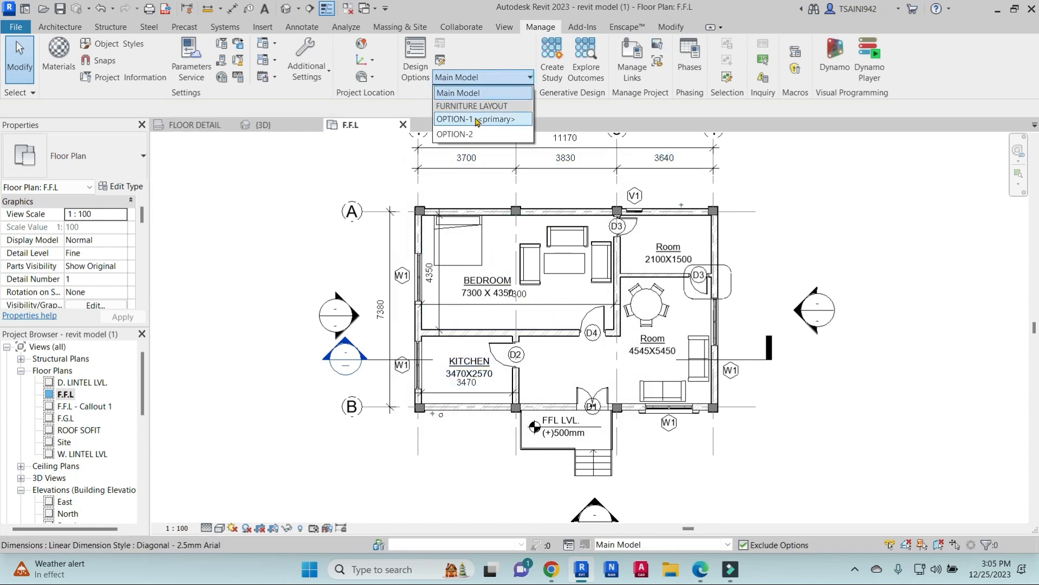
left_click(466, 119)
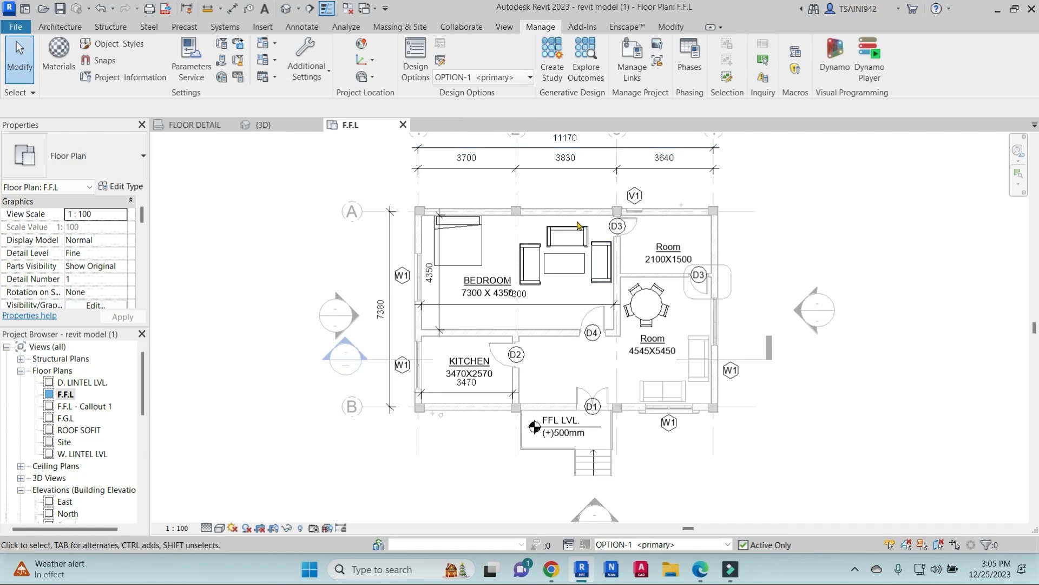
left_click(519, 77)
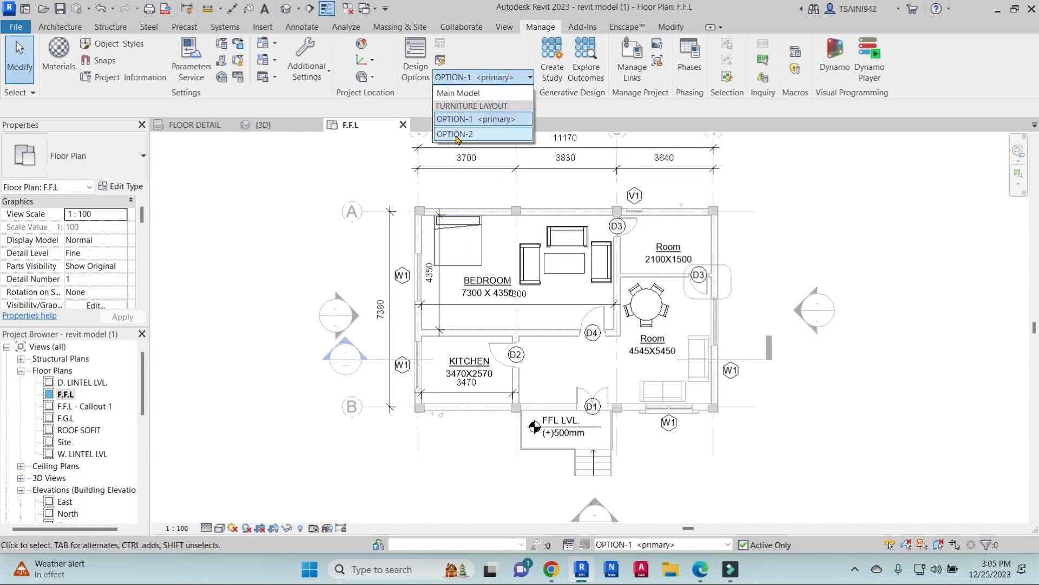
left_click(455, 135)
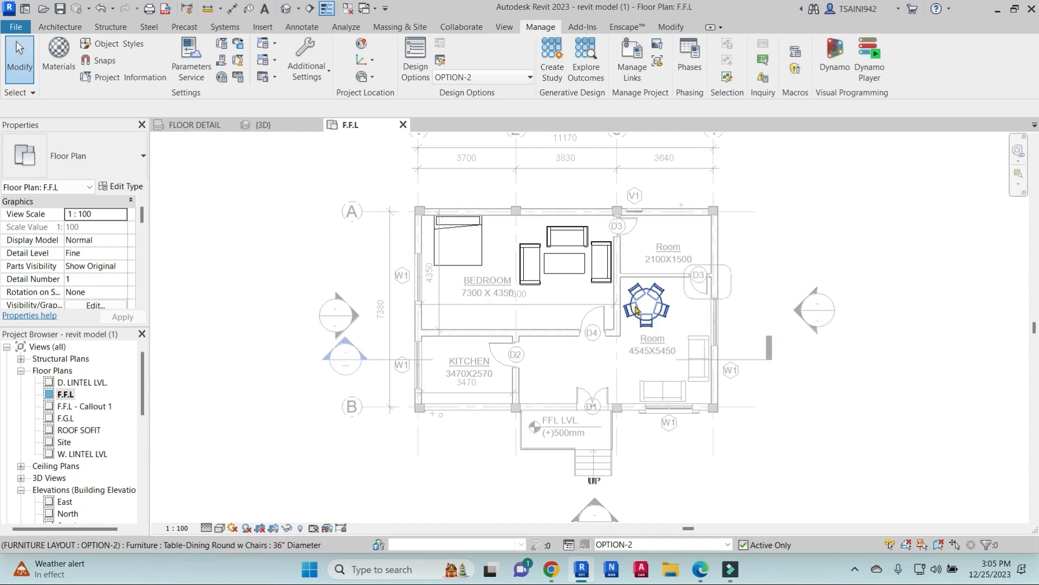
left_click(503, 77)
left_click(460, 121)
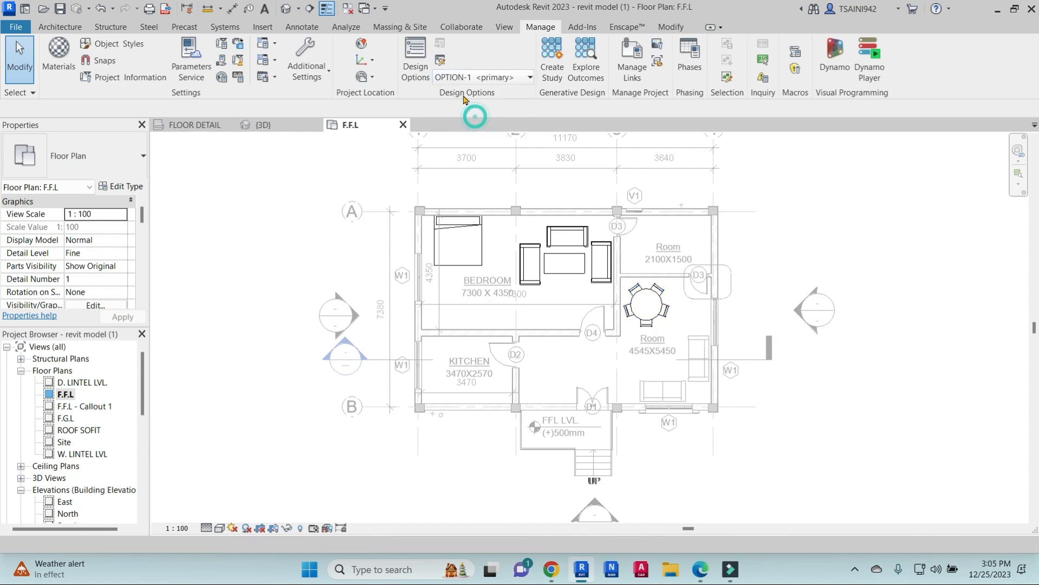
left_click(493, 79)
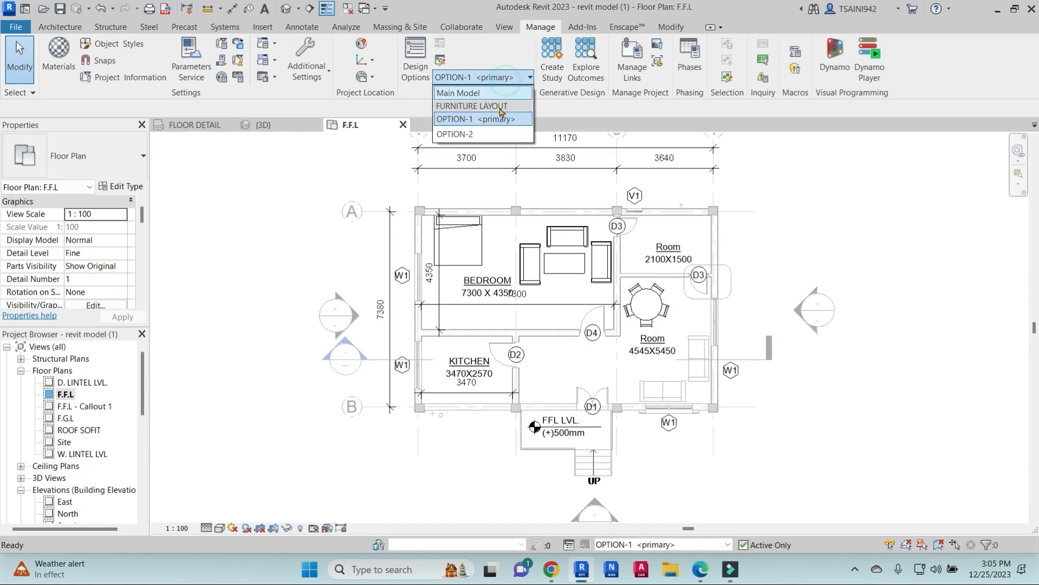
left_click(456, 135)
Rotate the bedroom's double bed in OPTION-2 and align its headboard side with the wall shared with the kitchen
left_click(483, 239)
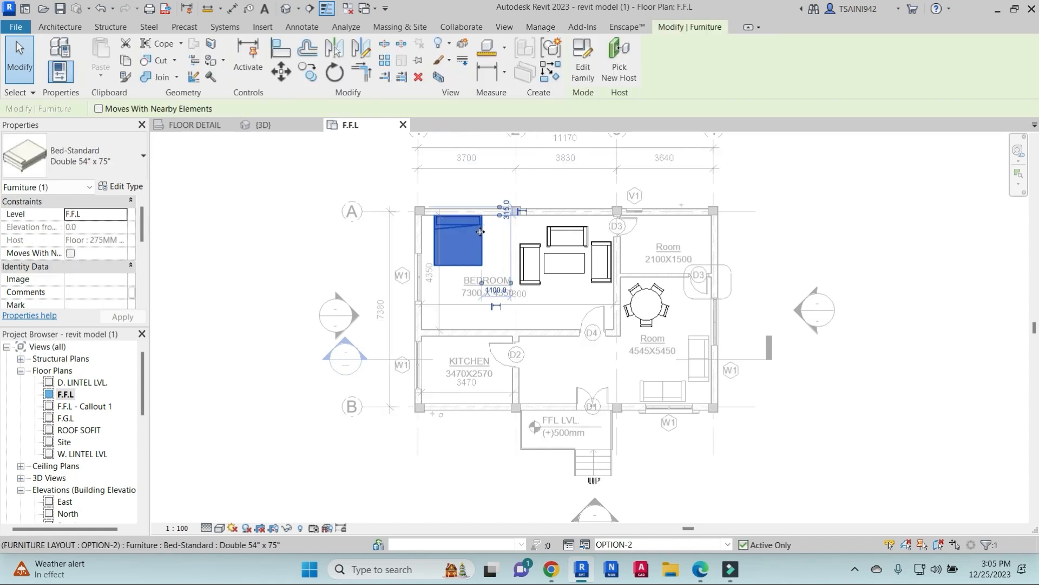
scroll(442, 230, "up", 3)
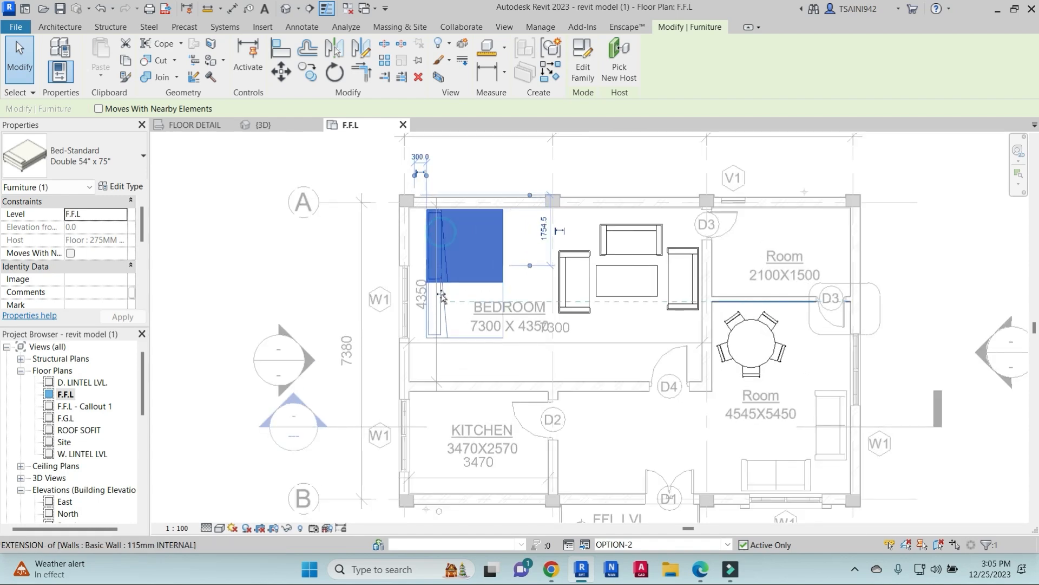
left_click_drag(442, 292, 442, 296)
key("space")
scroll(455, 350, "up", 3)
left_click(463, 362)
key("a")
key("l")
left_click(489, 345)
scroll(548, 348, "down", 2)
key("Escape")
key("Escape")
middle_click_drag(609, 345, 556, 381)
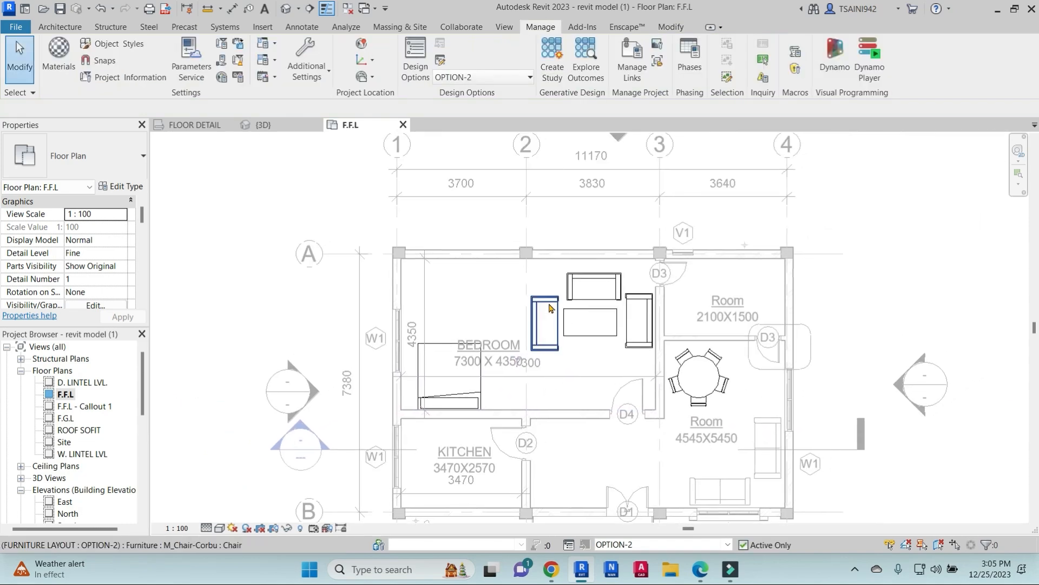
Delete the bedroom chair nearest grid A in OPTION-2 and shift the two remaining side chairs
left_click(545, 320)
left_click(607, 282, "ctrl")
left_click(615, 314, "ctrl")
left_click(639, 306, "ctrl")
key("Escape")
left_click(614, 285)
key("Escape")
left_click(640, 296)
left_click_drag(641, 296, 587, 269)
left_click_drag(551, 300, 539, 349)
Place a matching M_Chair-Corbu chair with its back toward the kitchen-side wall and move the upright chair to form an L-shaped seating corner
left_click(634, 358)
left_click(545, 357)
key("c")
key("s")
key("space")
key("space")
key("space")
key("space")
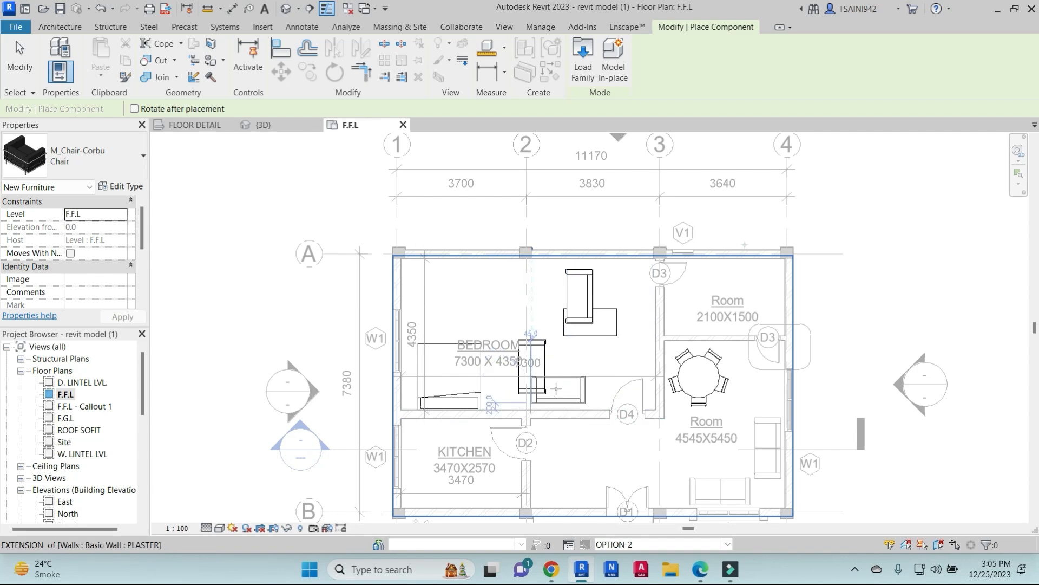
left_click(557, 388)
scroll(545, 346, "up", 3)
left_click_drag(544, 347, 517, 317)
Move the coffee table in front of the L-shaped seating and delete the leftover chair near grid A
left_click(624, 314)
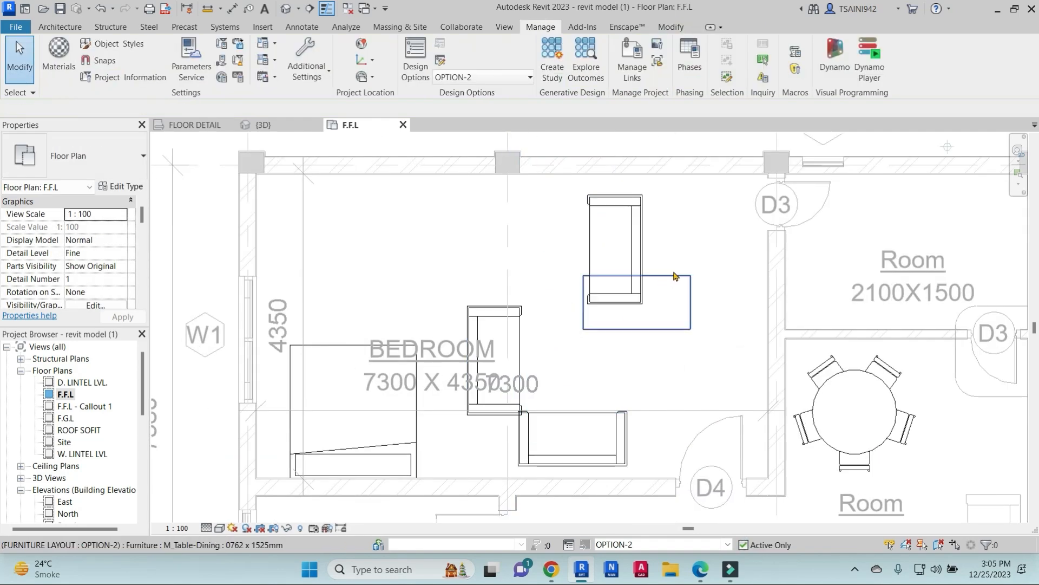
left_click(677, 276)
left_click_drag(683, 276, 625, 332)
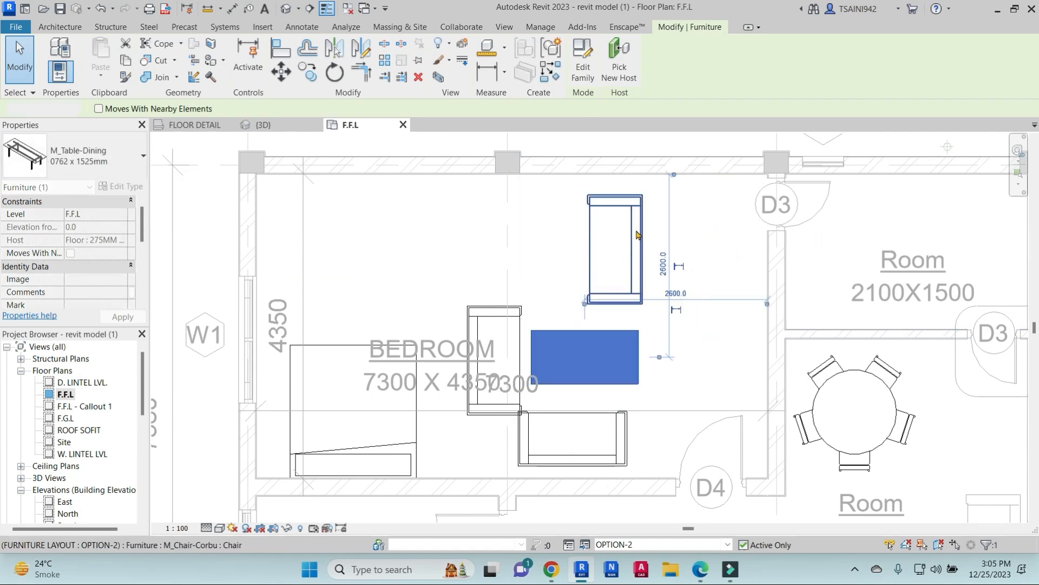
left_click(636, 271)
key("Escape")
scroll(638, 273, "down", 2)
middle_click_drag(638, 272, 636, 273)
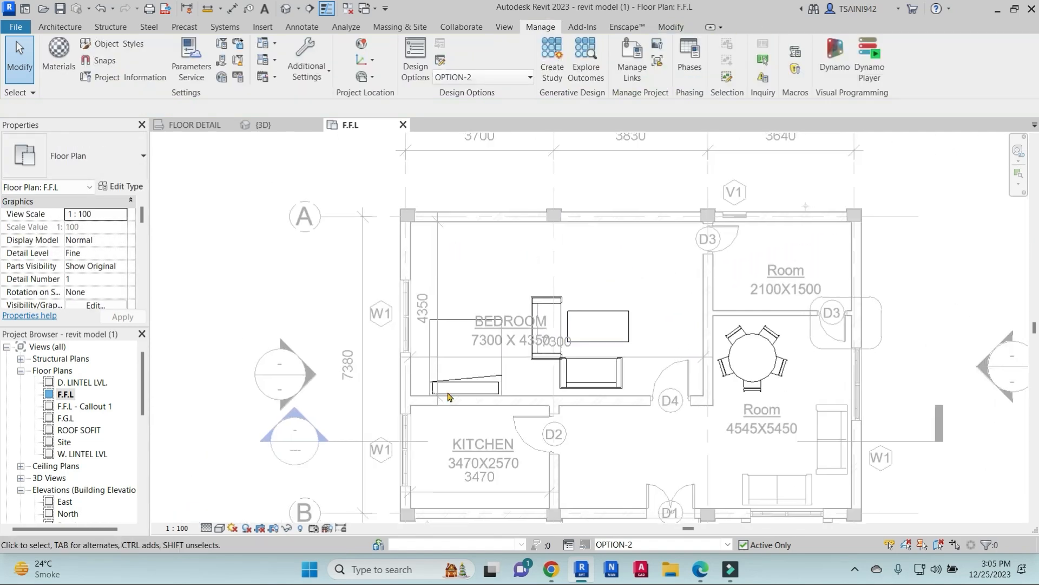
Load the M_Entertainment center family from the Storage furniture folder as the component for placement, type 1830 x 1830 x 0610mm
left_click(72, 26)
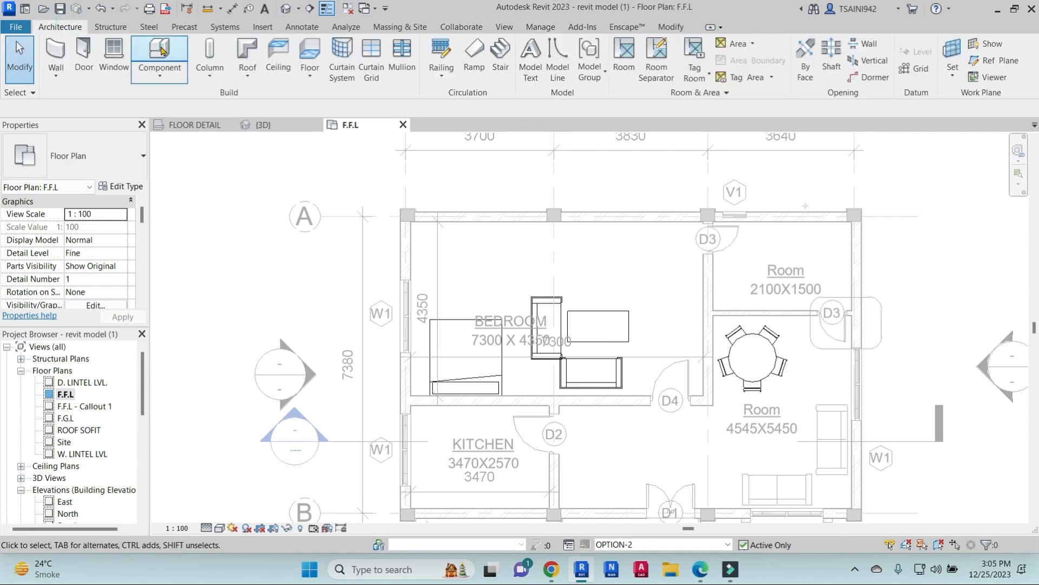
left_click(215, 51)
left_click(120, 186)
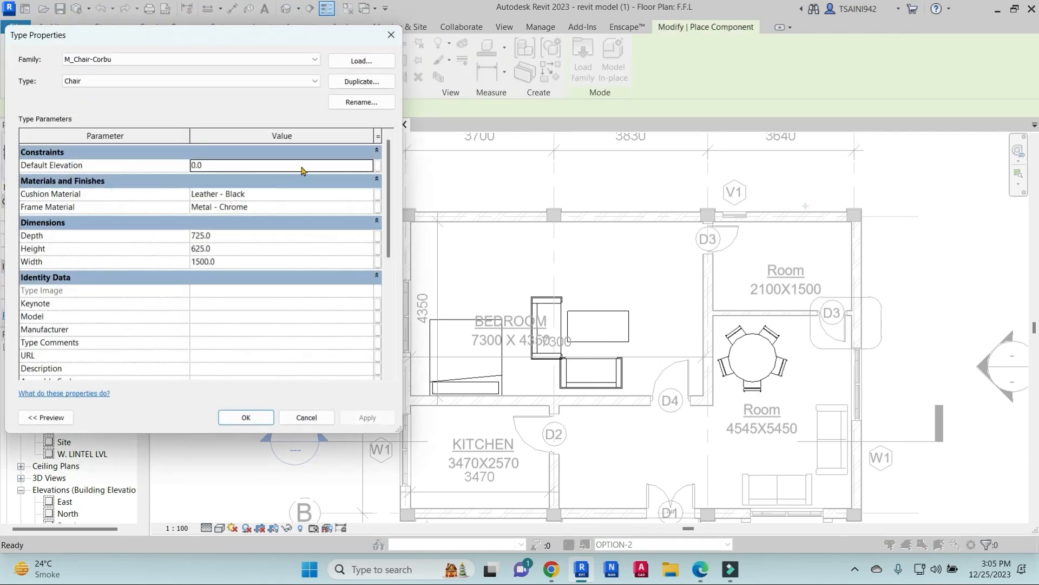
left_click(360, 62)
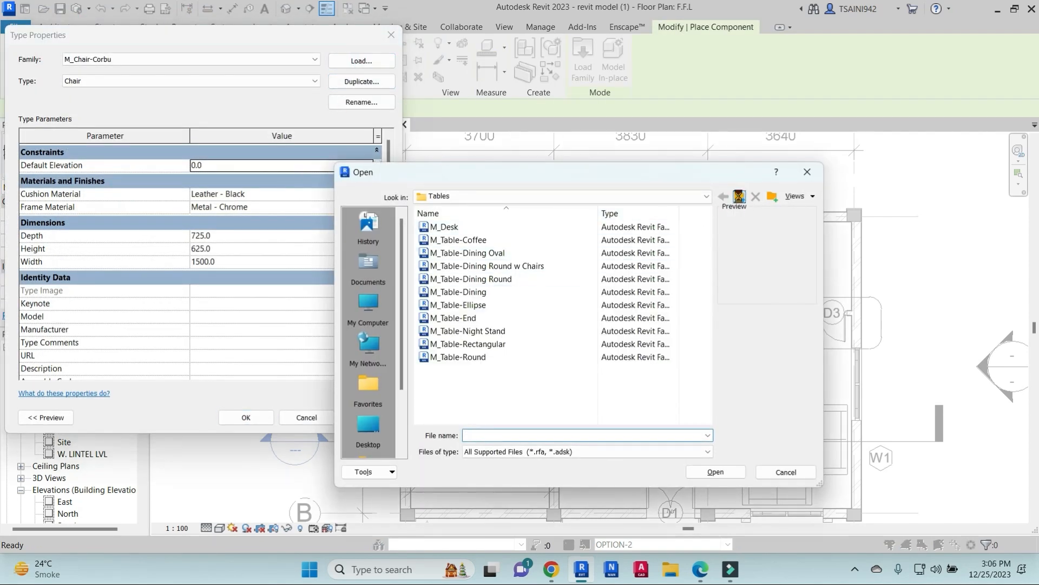
left_click(740, 197)
double_click(454, 251)
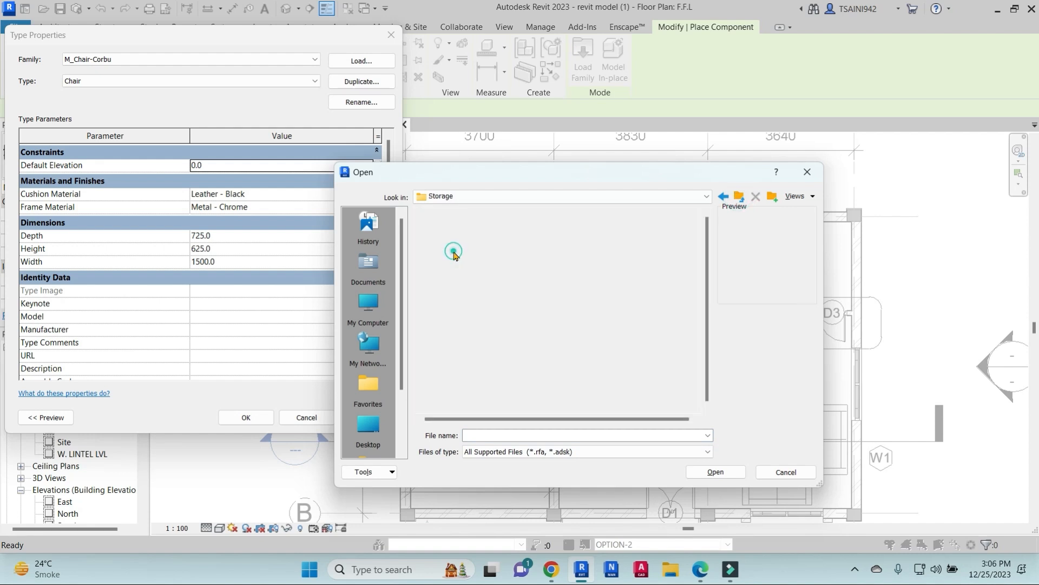
left_click(477, 265)
left_click(463, 291)
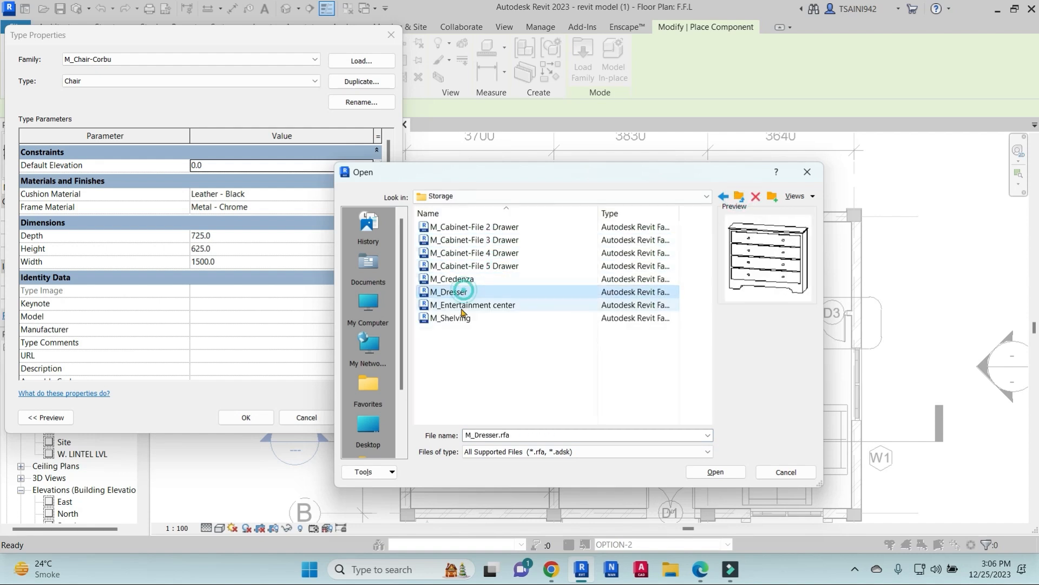
left_click(464, 307)
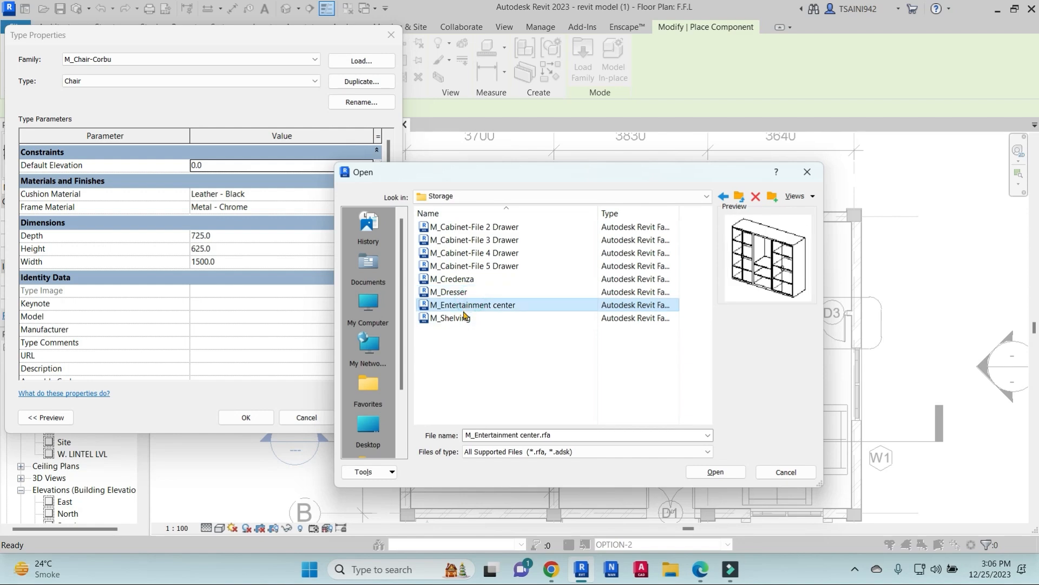
left_click(718, 476)
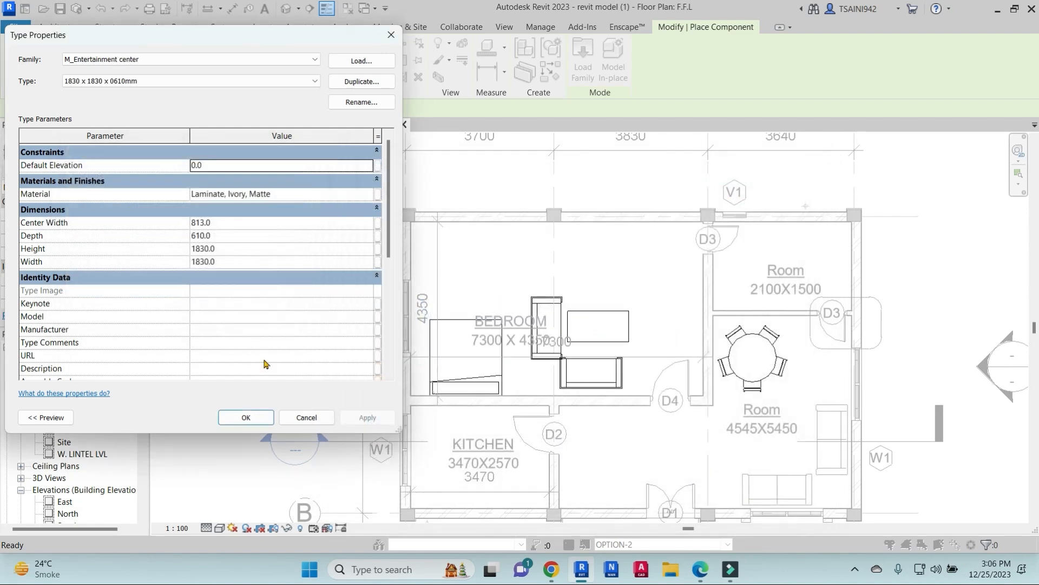
left_click(246, 418)
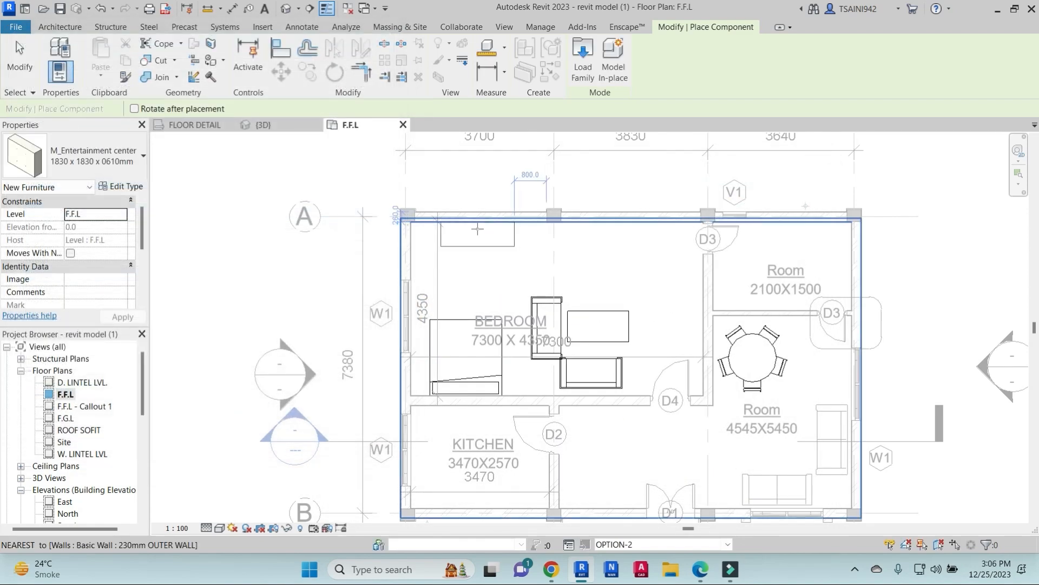
Place the entertainment center against the bedroom's grid A wall, opposite the bed
left_click(464, 228)
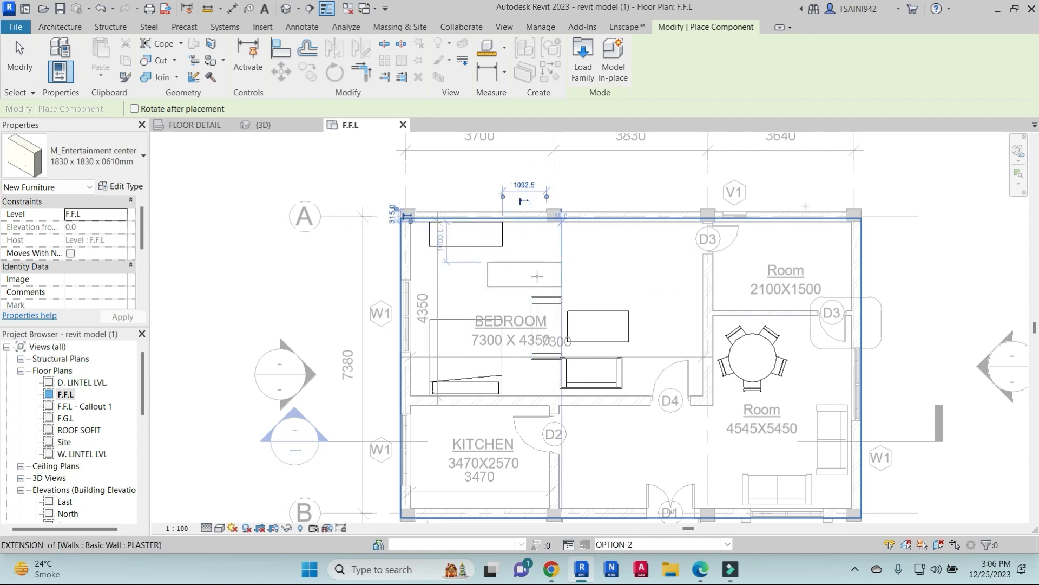
key("Escape")
key("Escape")
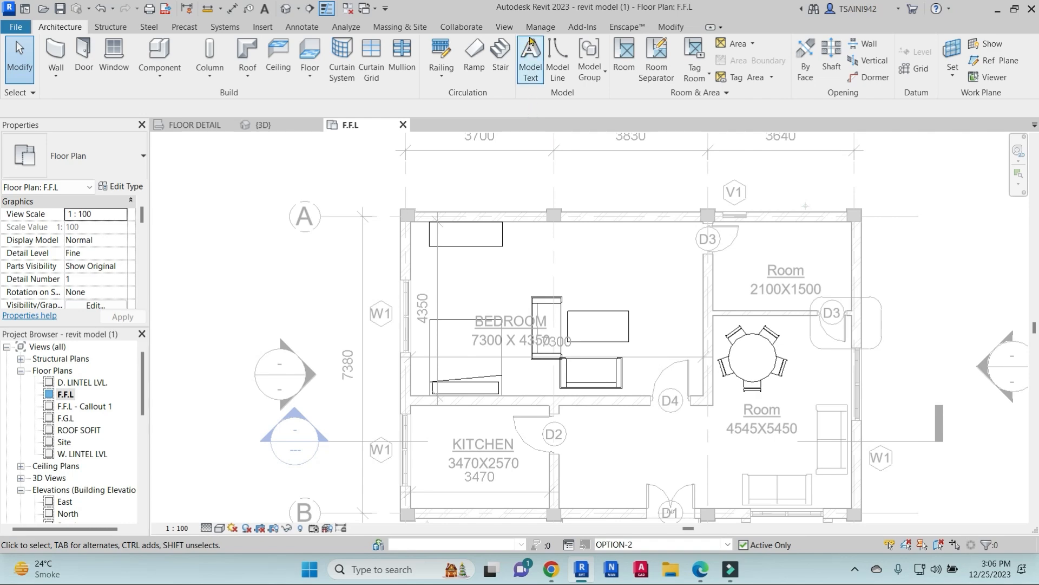
Return to the Main Model and examine the furniture arrangement shown in the floor plan
left_click(540, 28)
left_click(485, 79)
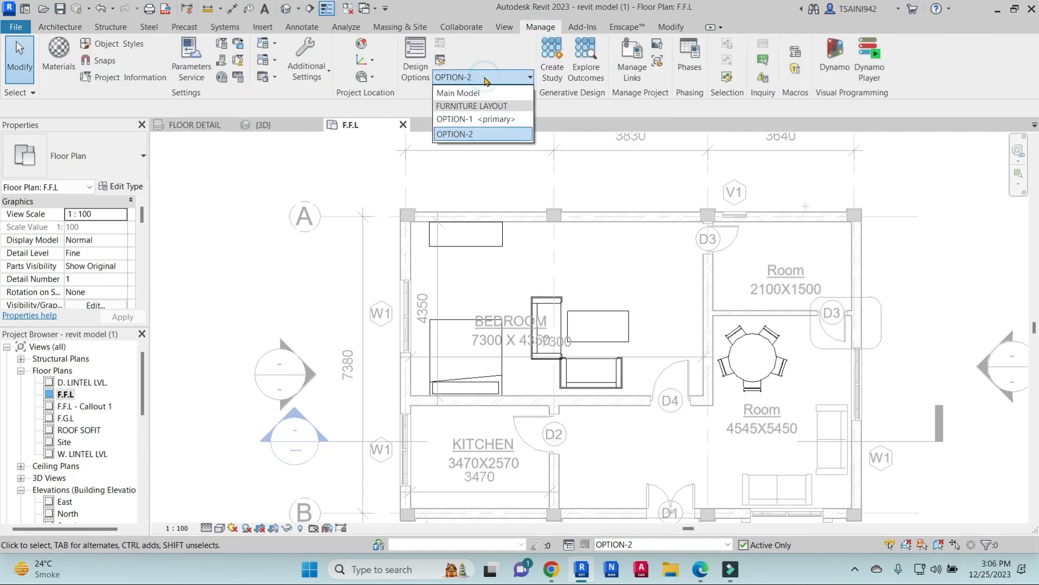
left_click(473, 94)
scroll(593, 323, "down", 3)
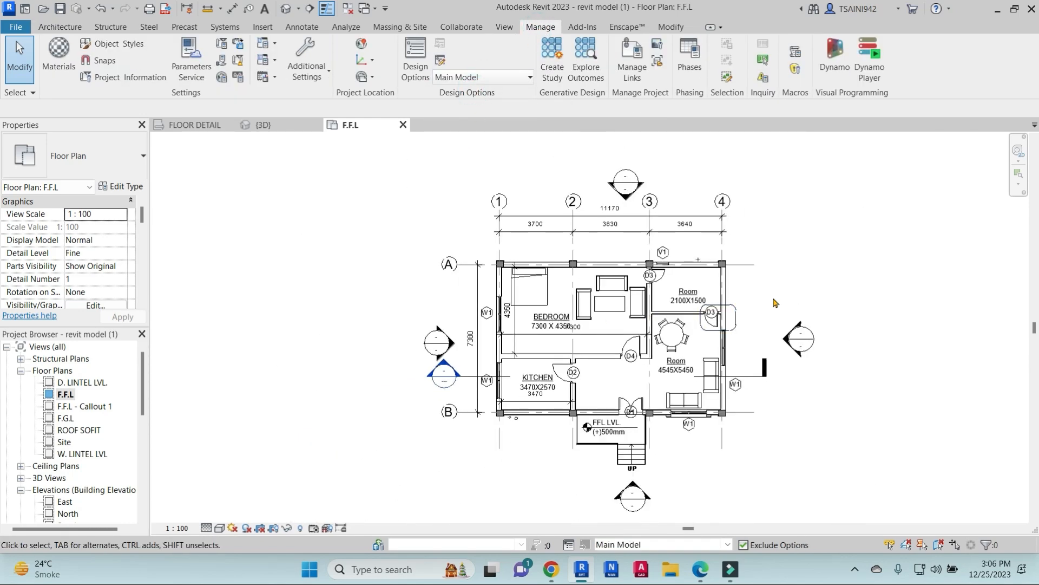
middle_click_drag(768, 474, 752, 454)
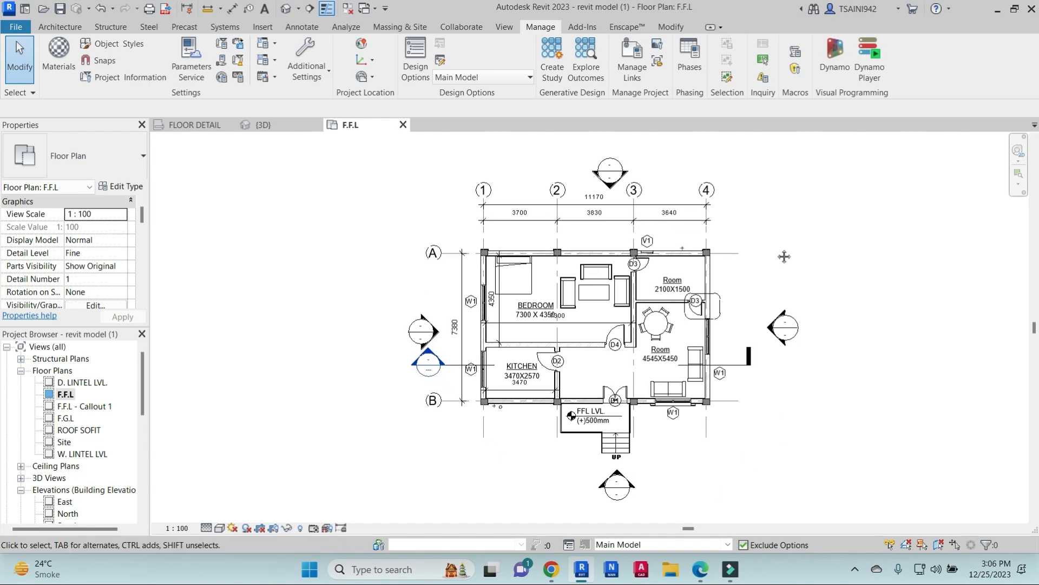
middle_click_drag(780, 256, 773, 255)
scroll(529, 279, "up", 2)
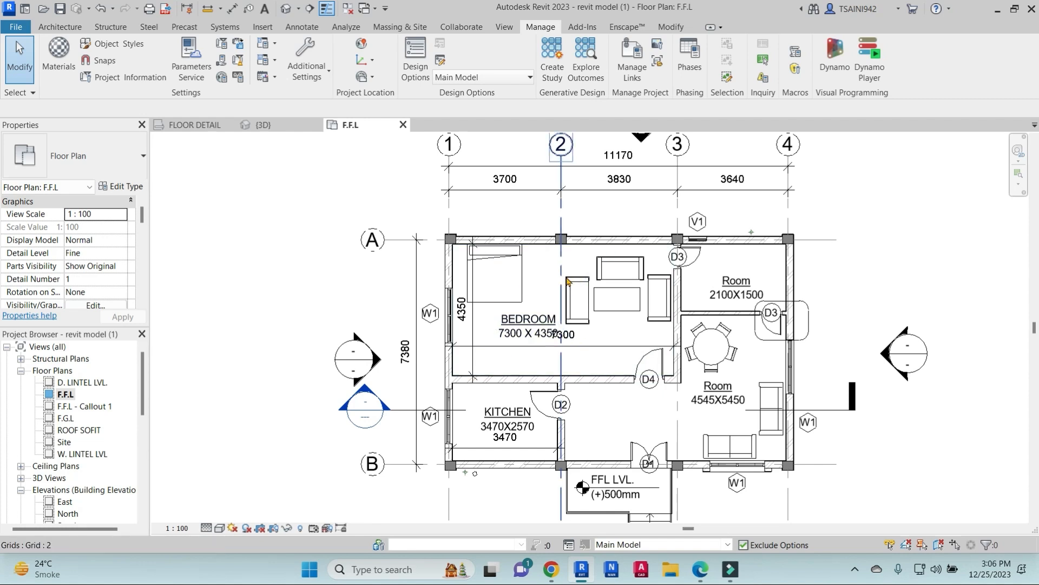
Activate OPTION-1 and then OPTION-2 of the FURNITURE LAYOUT set to compare their bedroom layouts
left_click(527, 78)
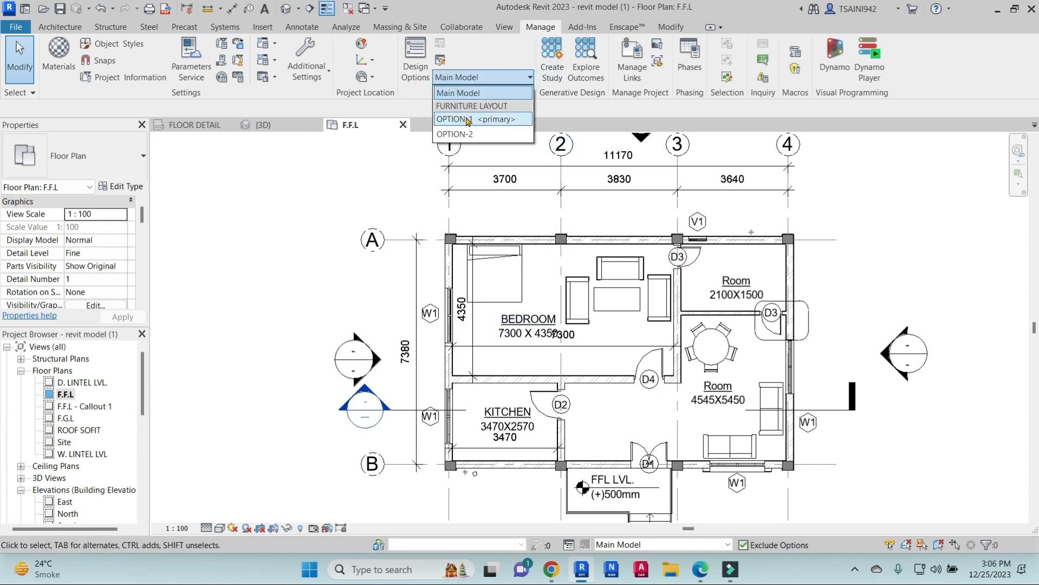
left_click(475, 119)
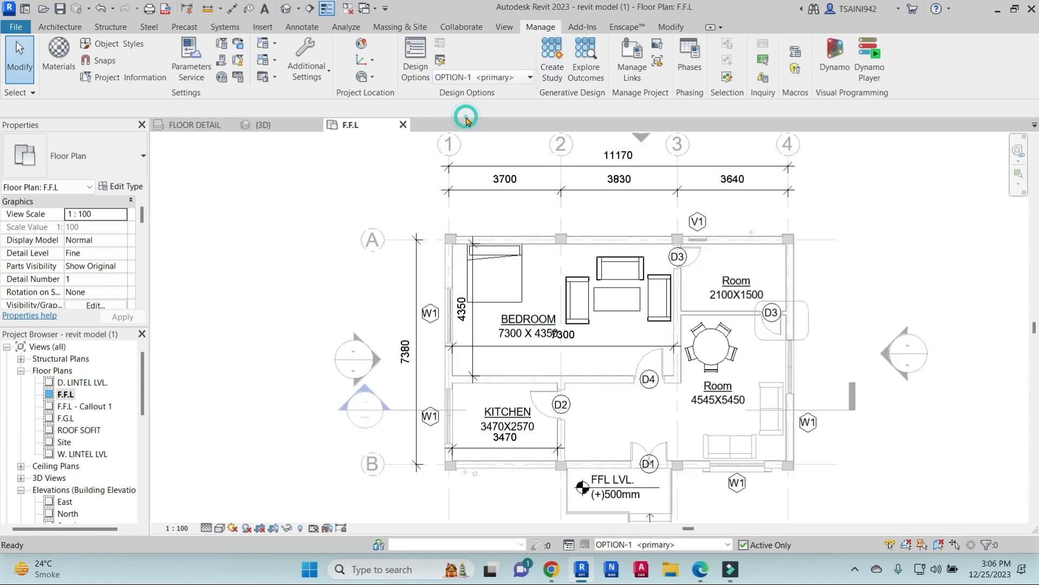
left_click(528, 78)
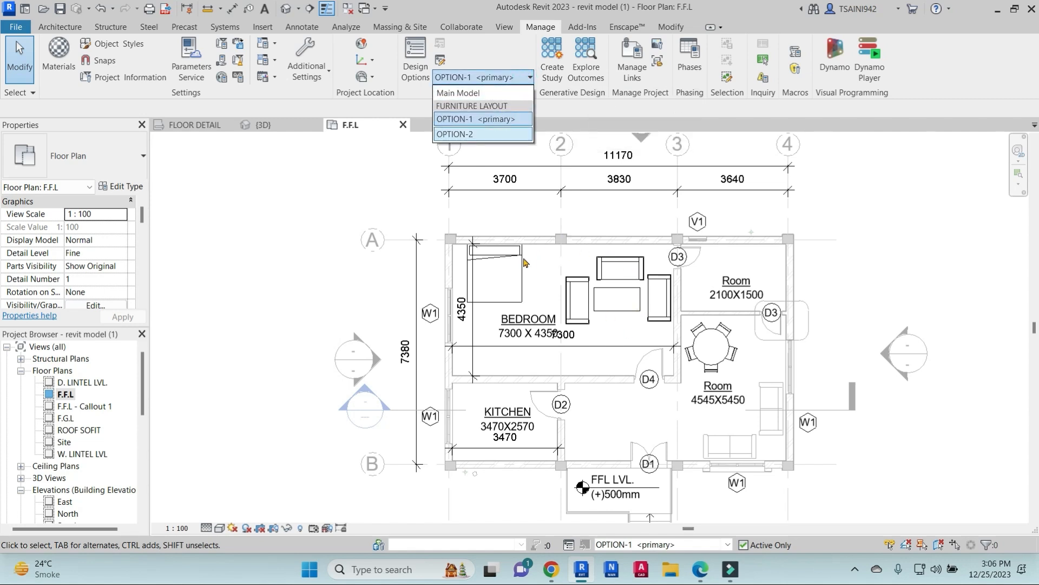
left_click(494, 135)
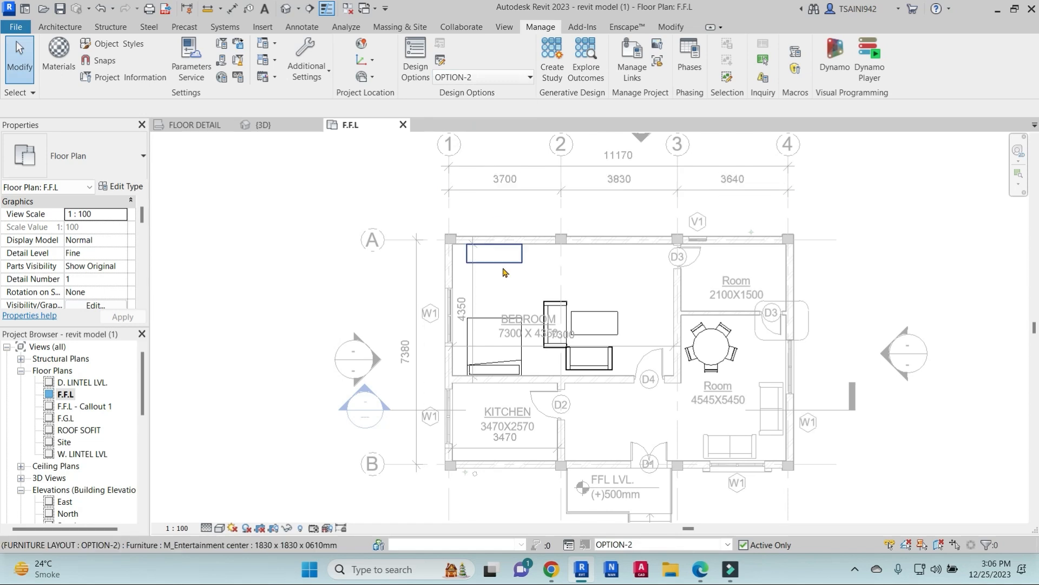
scroll(498, 227, "up", 2)
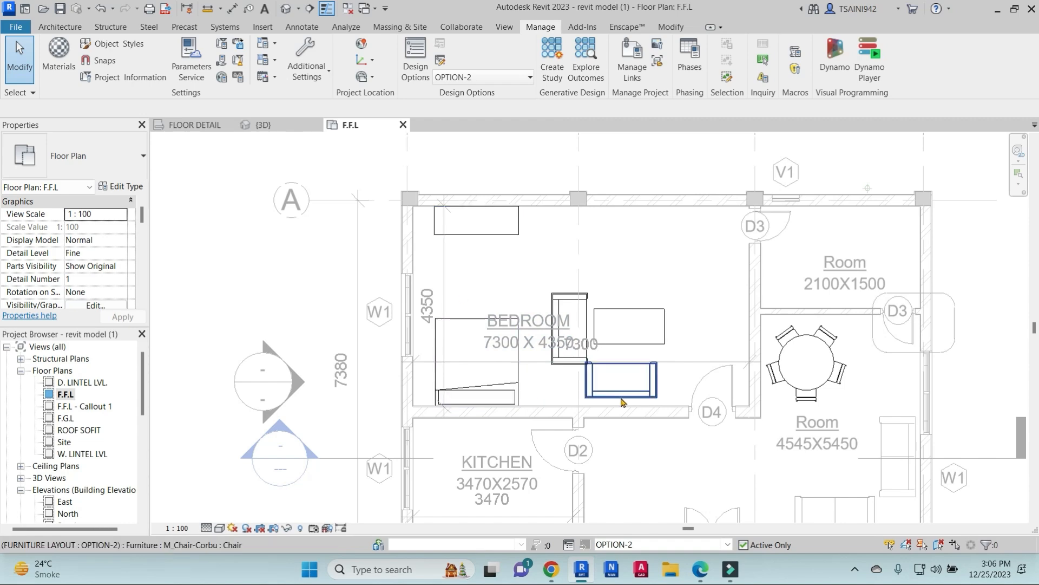
scroll(586, 231, "down", 3)
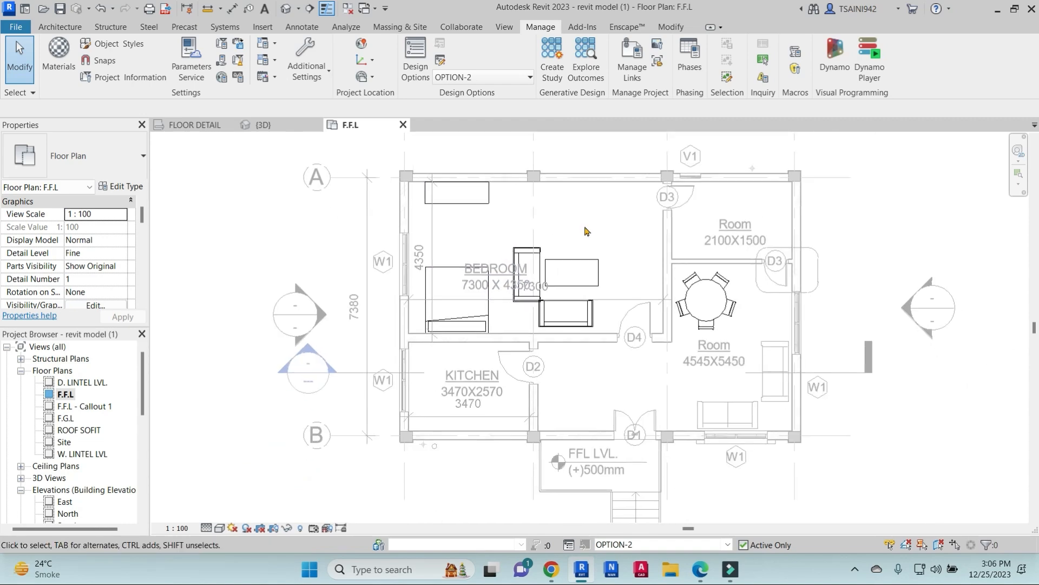
Move OPTION-2's round dining table with chairs into the space between the kitchen and entrance door D1
left_click(707, 300)
left_click_drag(707, 300, 579, 386)
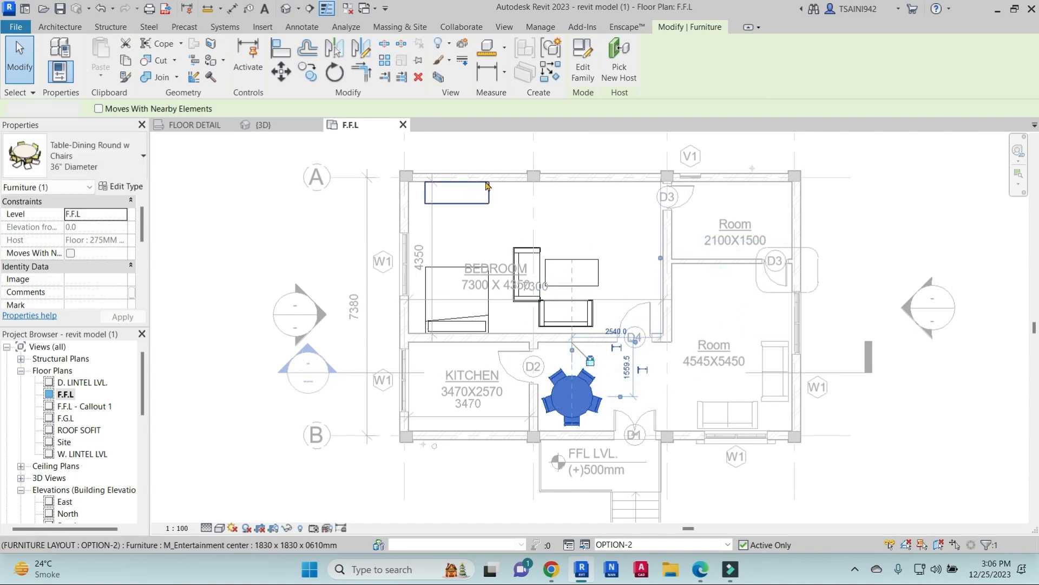
key("Escape")
Compare the furniture layouts of the Main Model, OPTION-1 and OPTION-2 in the F.F.L floor plan
left_click(288, 10)
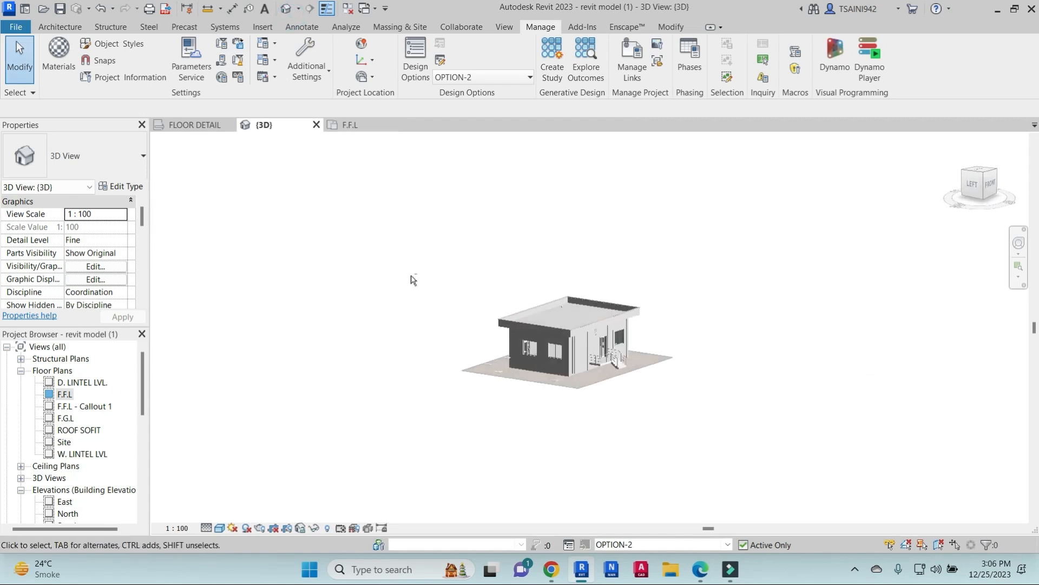
double_click(66, 394)
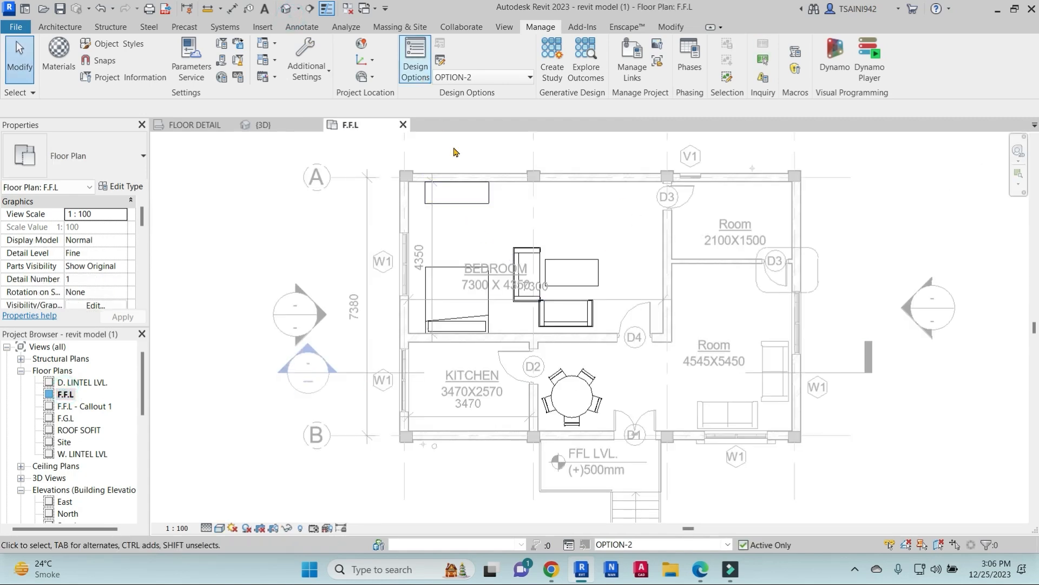
left_click(727, 544)
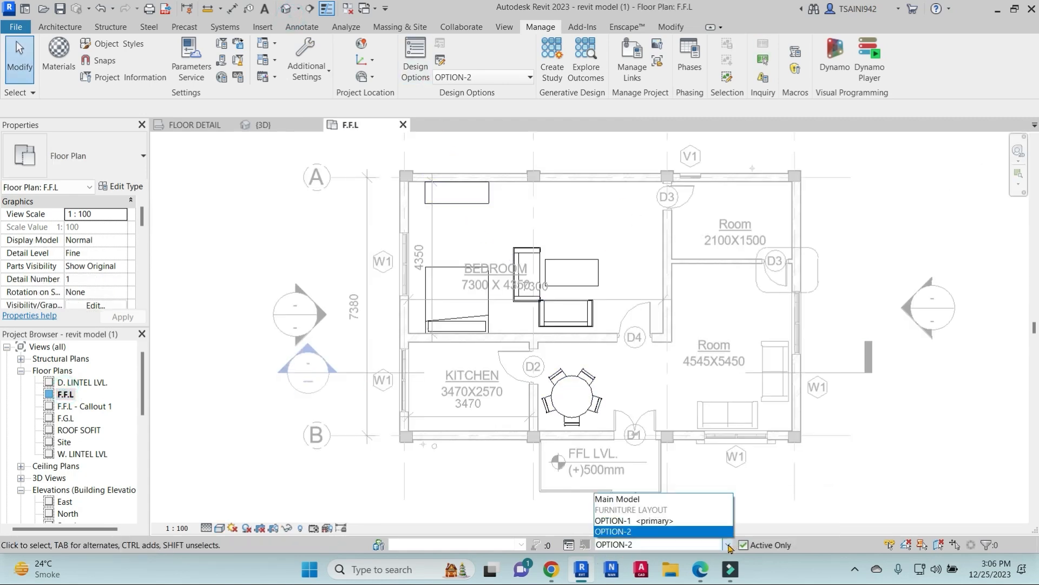
left_click(660, 500)
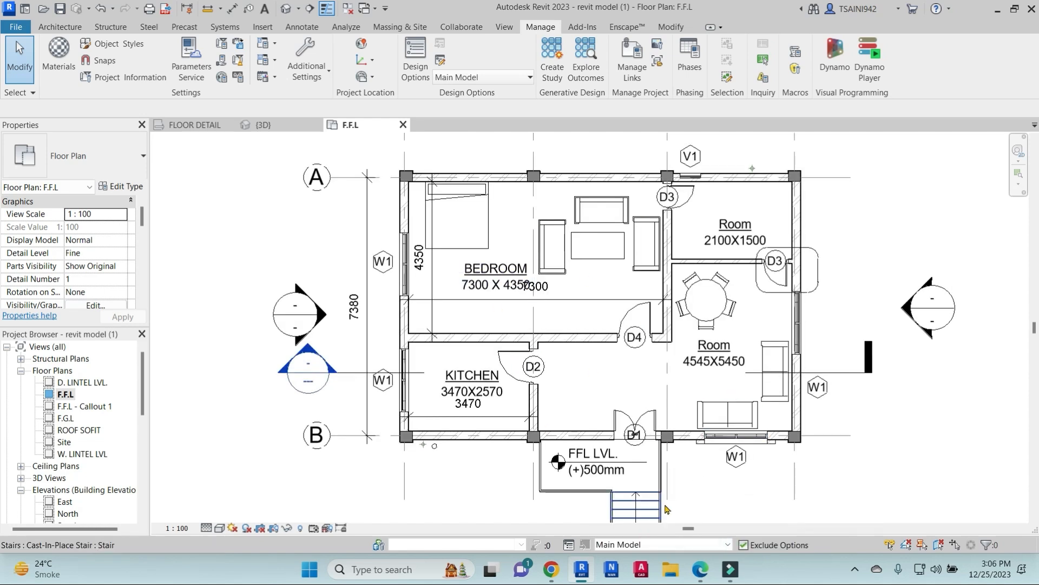
left_click(729, 544)
left_click(661, 525)
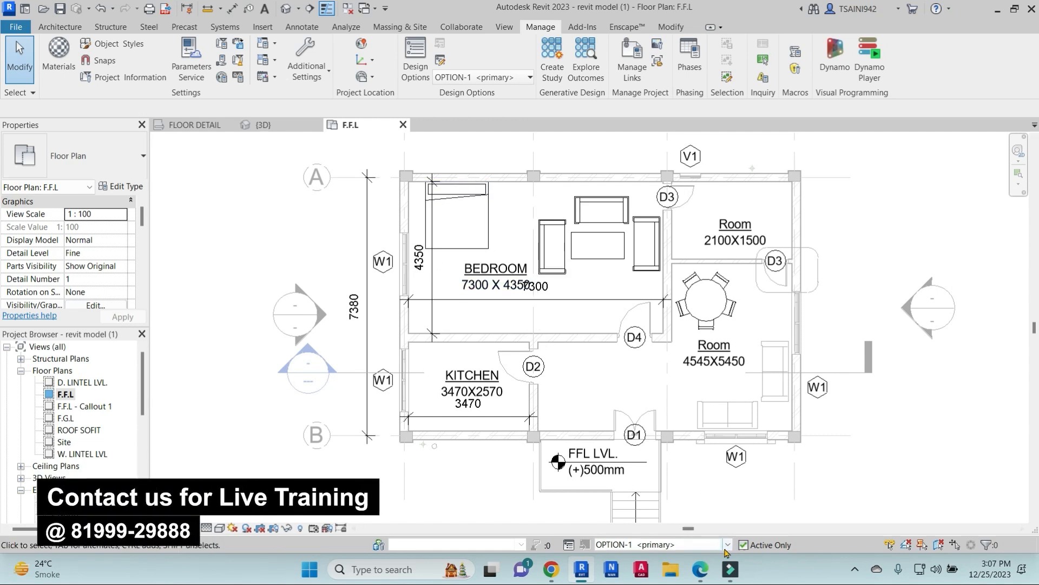
left_click(728, 544)
left_click(630, 532)
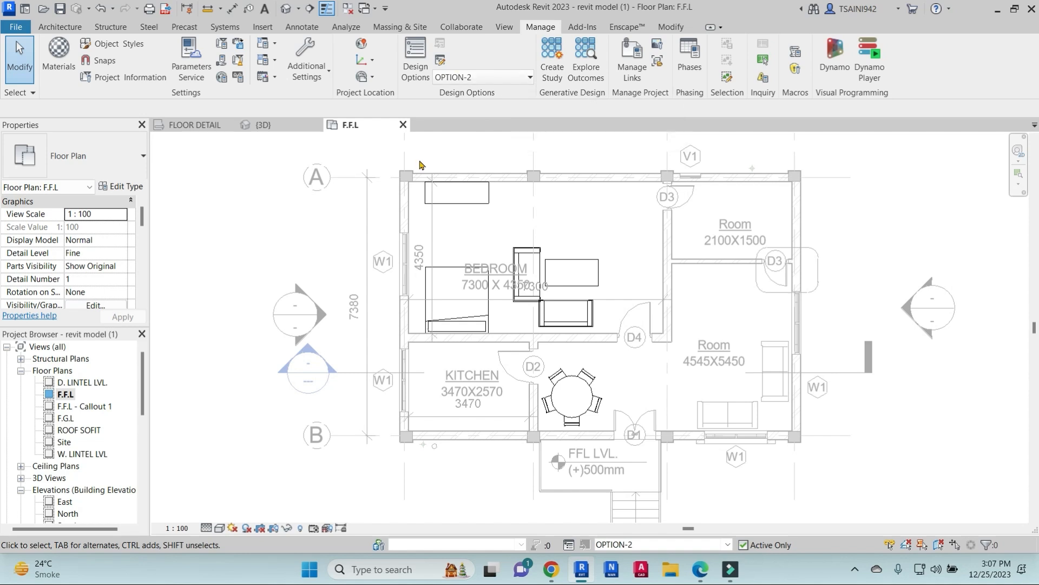
Open the 3D view of the house and set the active design option to Main Model
left_click(288, 10)
middle_click_drag(552, 304, 454, 413, "shift")
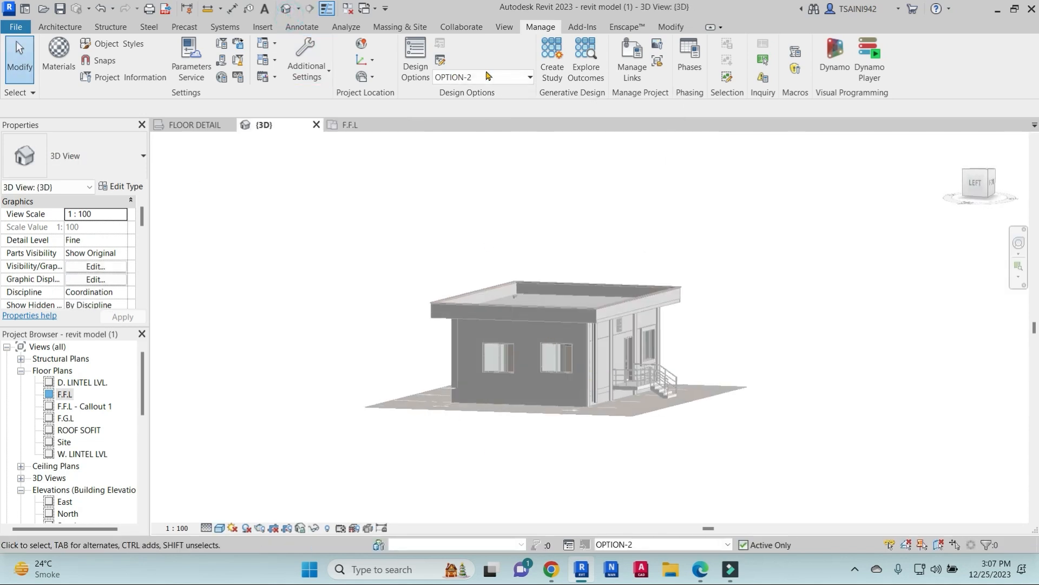
left_click(512, 77)
left_click(465, 91)
middle_click_drag(777, 216, 739, 262, "shift")
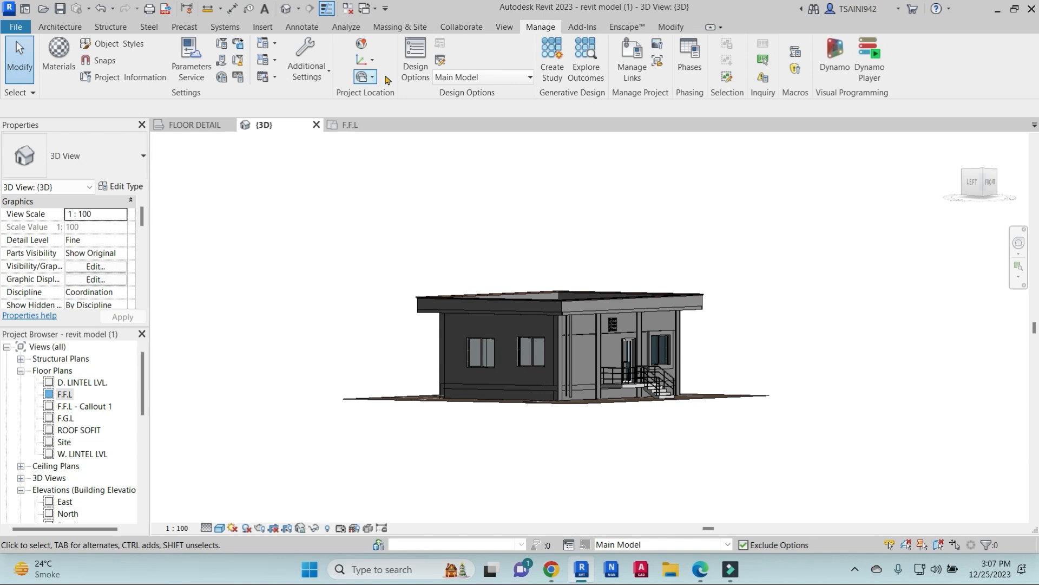
Create a second design option set and rename it WINDOW DESIGN
left_click(413, 54)
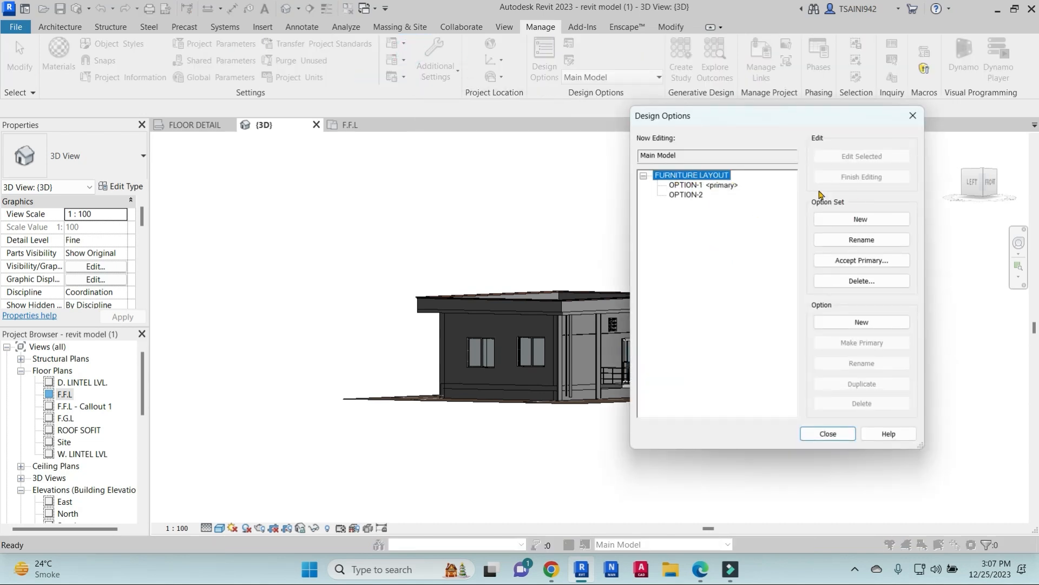
left_click(861, 222)
left_click(685, 205)
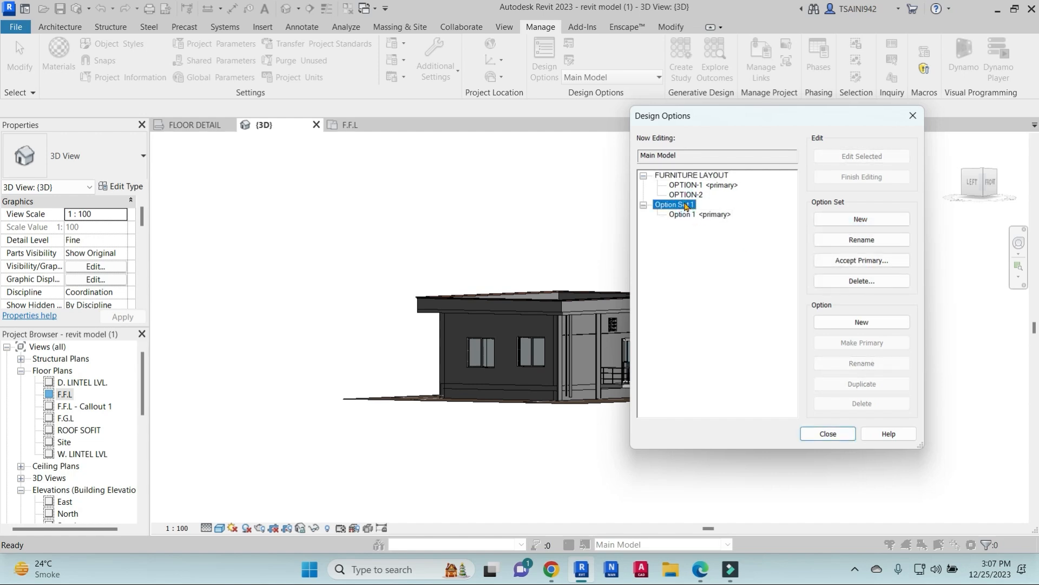
left_click(877, 241)
type("WINDOW DESIGN")
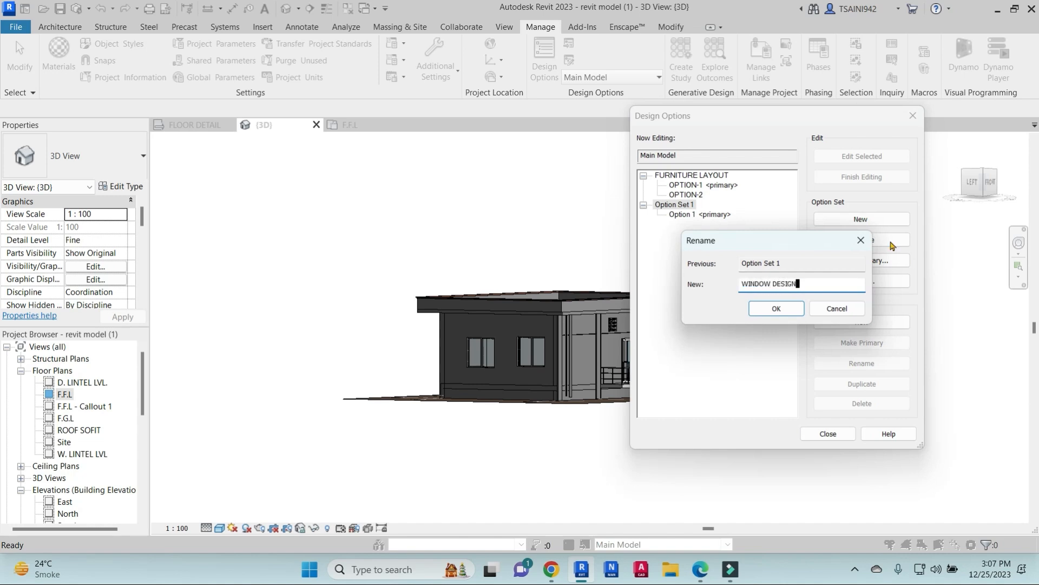
left_click(776, 308)
Rename the primary option of the WINDOW DESIGN set to W1
left_click(699, 215)
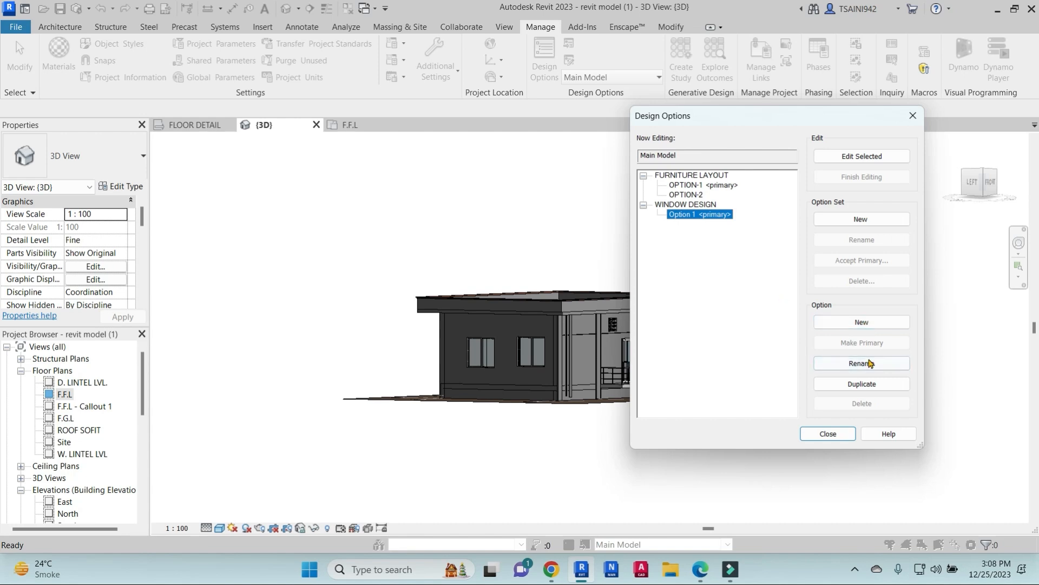
left_click(866, 363)
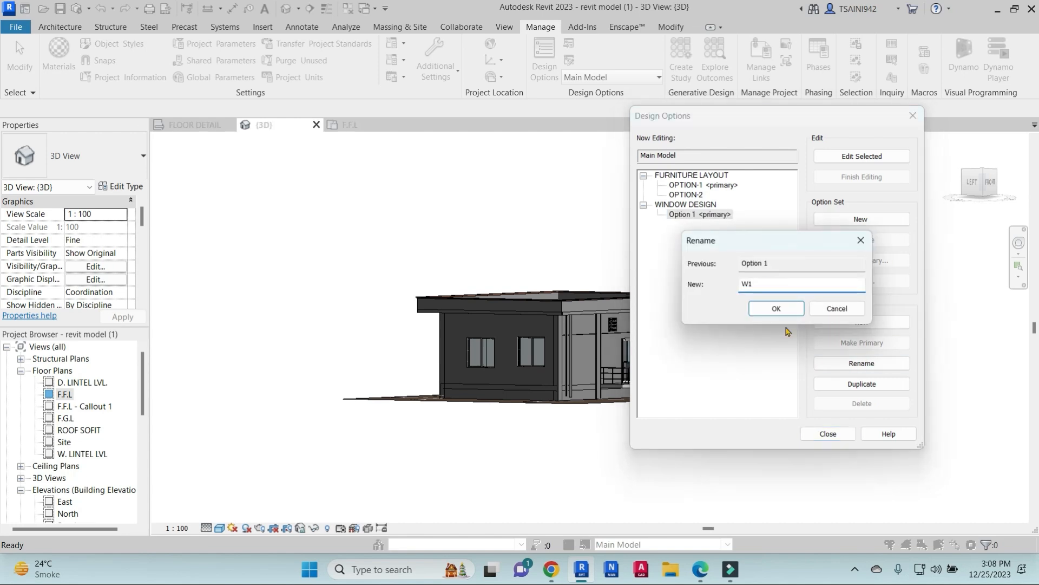
type("W1")
left_click(776, 308)
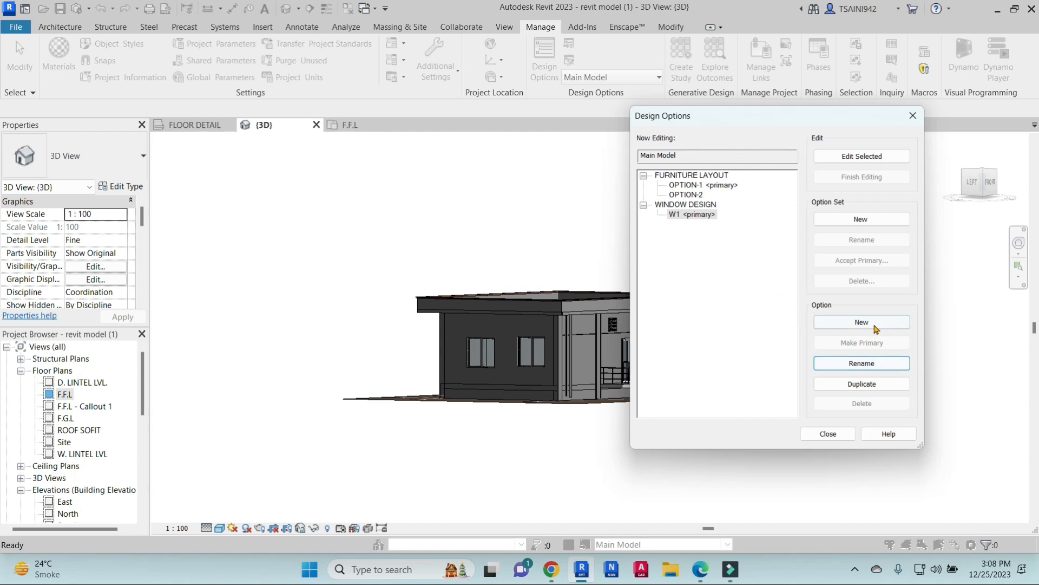
Add two more options to the WINDOW DESIGN set and name them W2 and W3
left_click(871, 322)
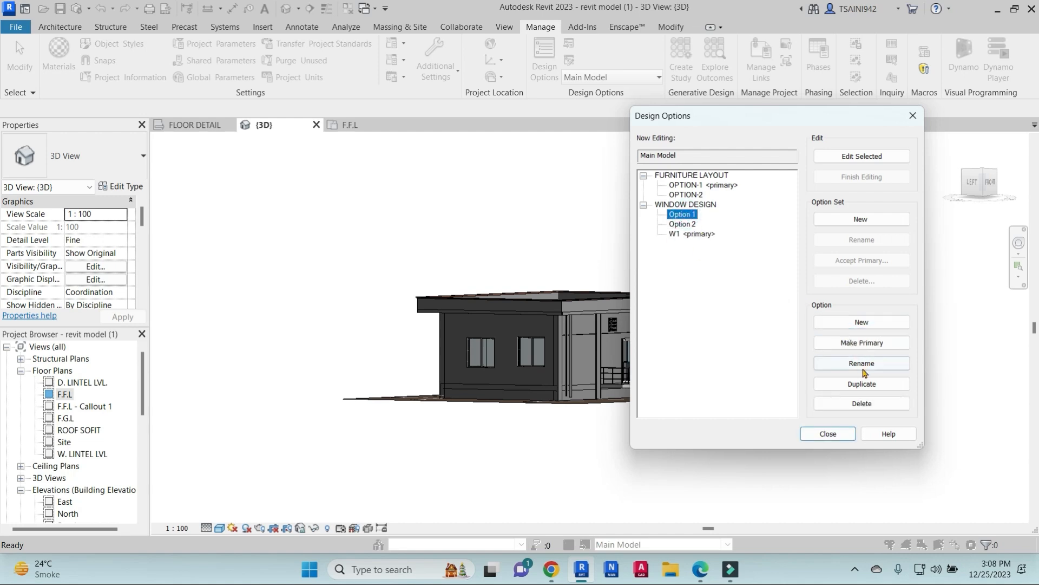
left_click(864, 368)
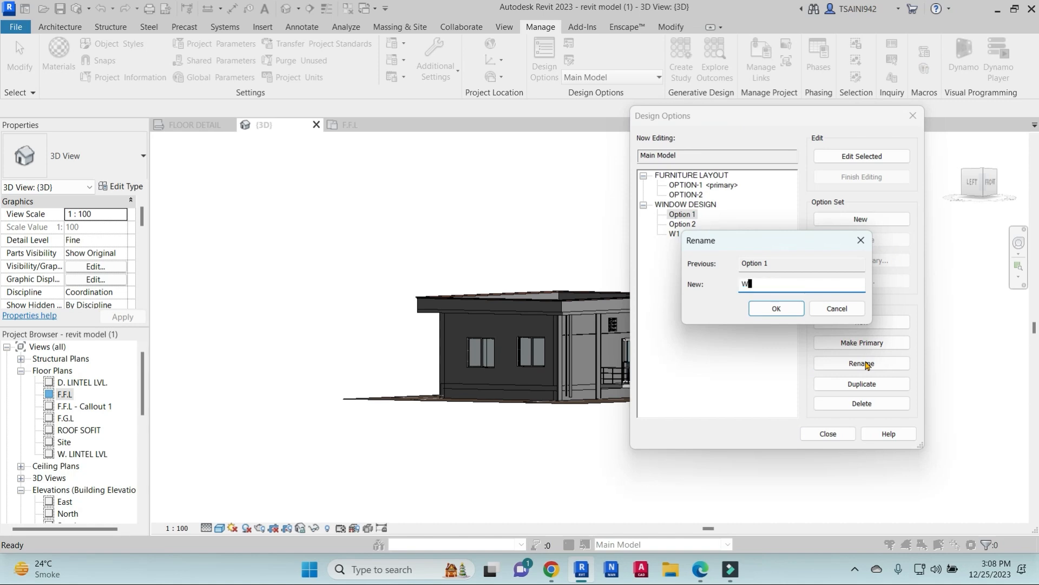
left_click(778, 307)
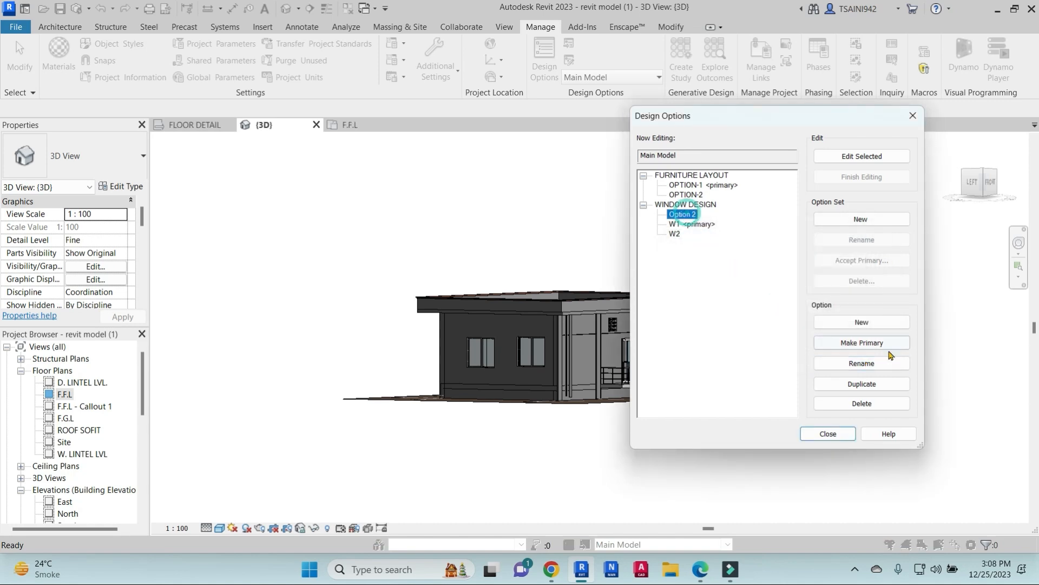
left_click(862, 363)
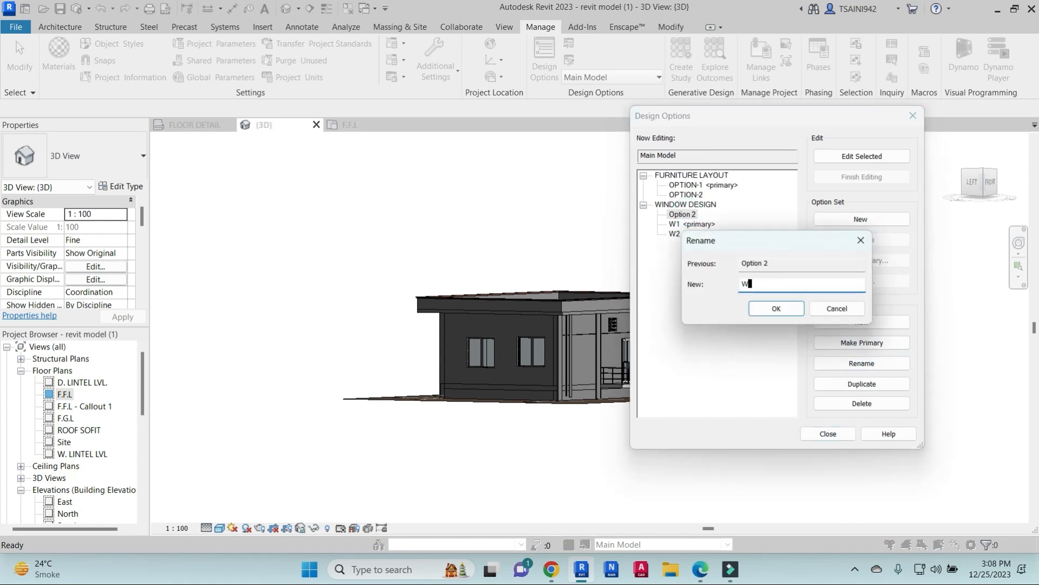
left_click(776, 308)
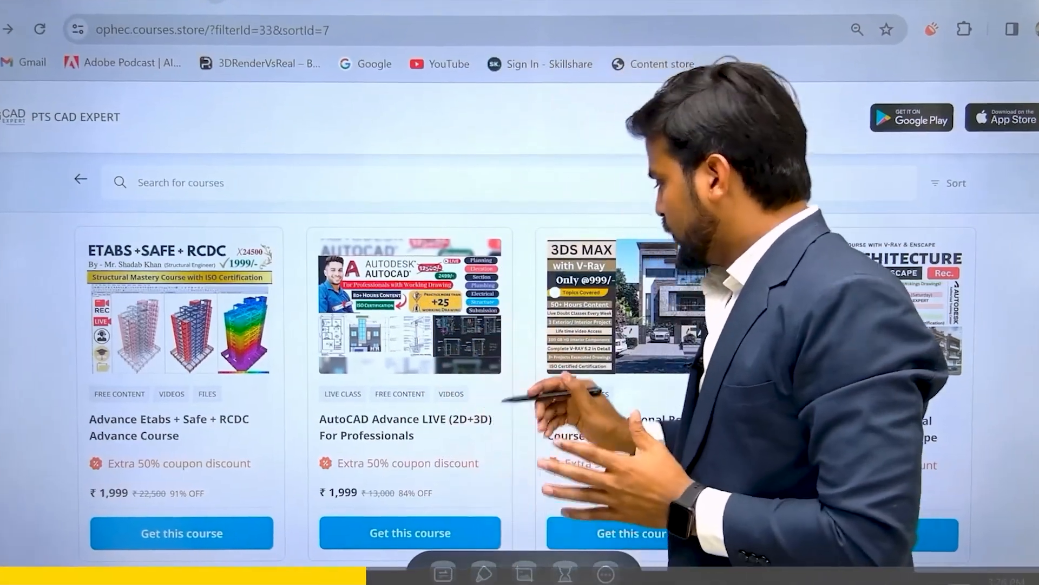
scroll(529, 407, "down", 2)
scroll(563, 233, "down", 3)
scroll(534, 366, "up", 5)
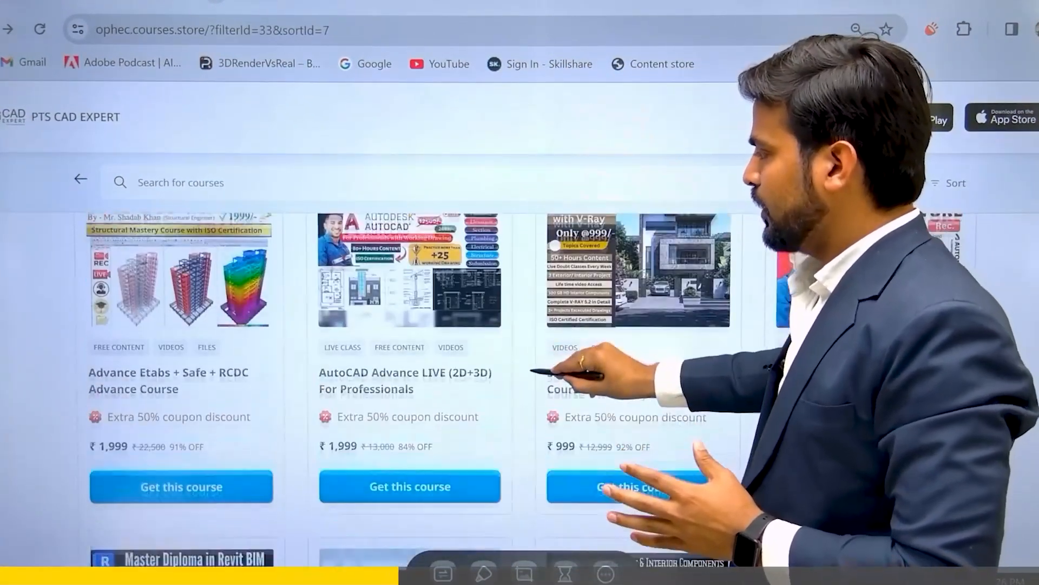
left_click(459, 269)
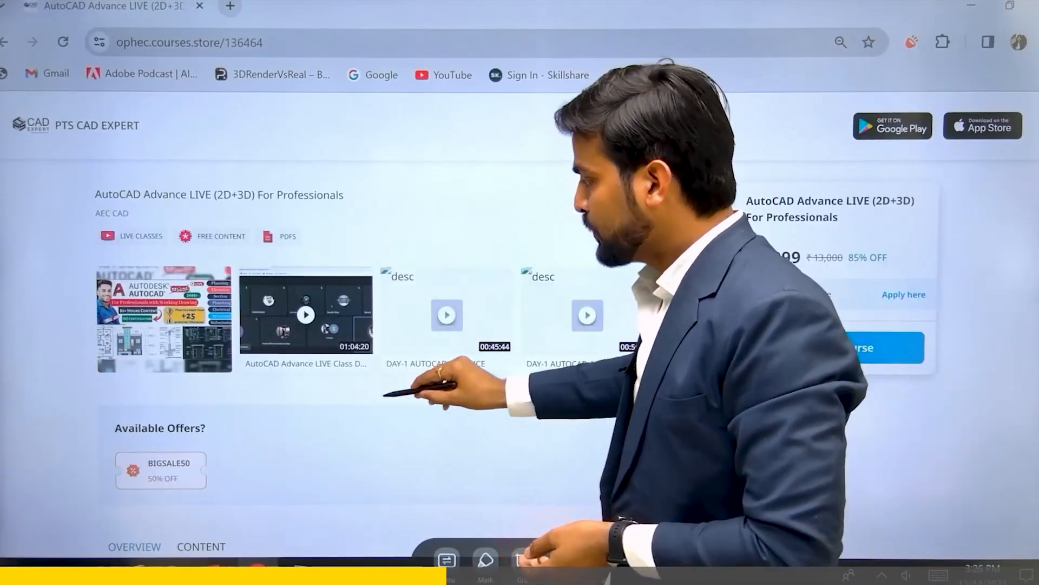
scroll(411, 336, "down", 5)
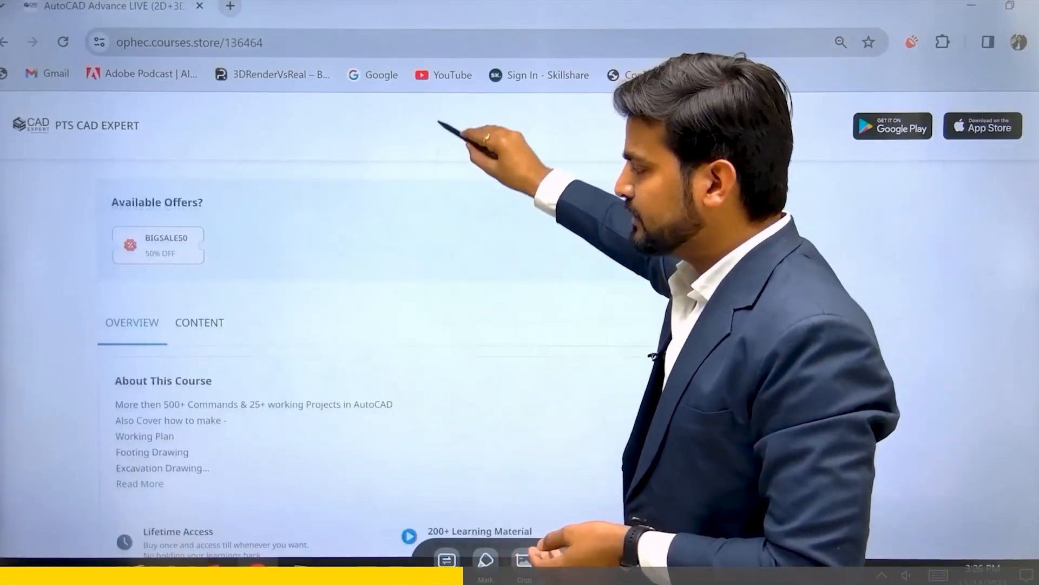
scroll(368, 347, "down", 2)
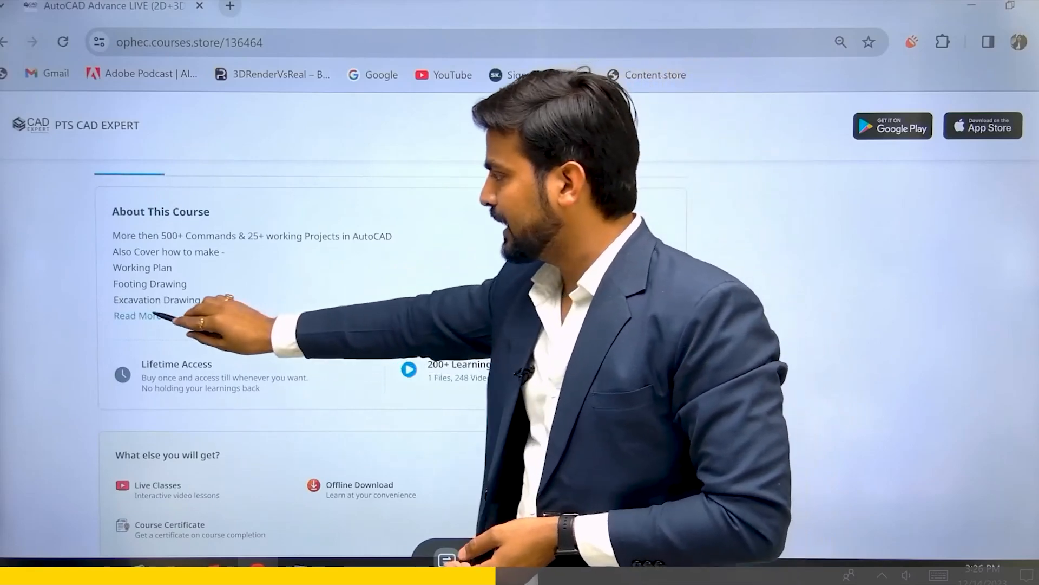
left_click(138, 316)
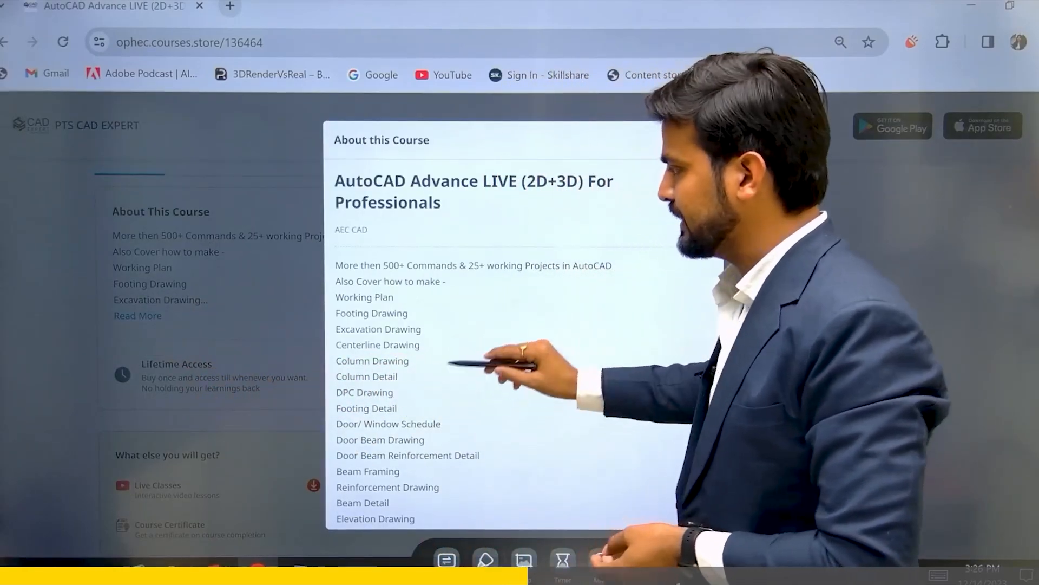
scroll(501, 358, "down", 1)
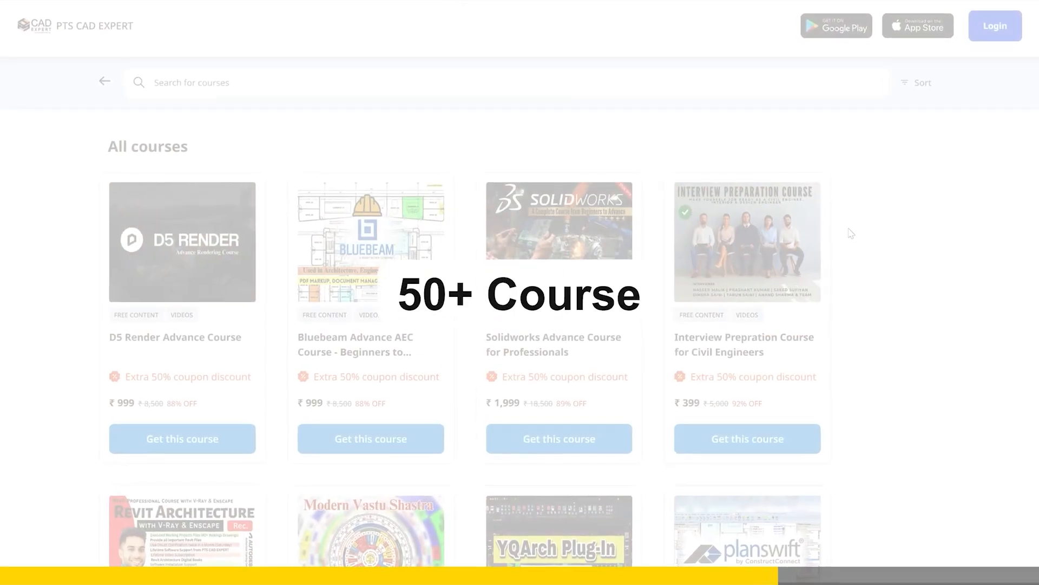
scroll(850, 233, "down", 5)
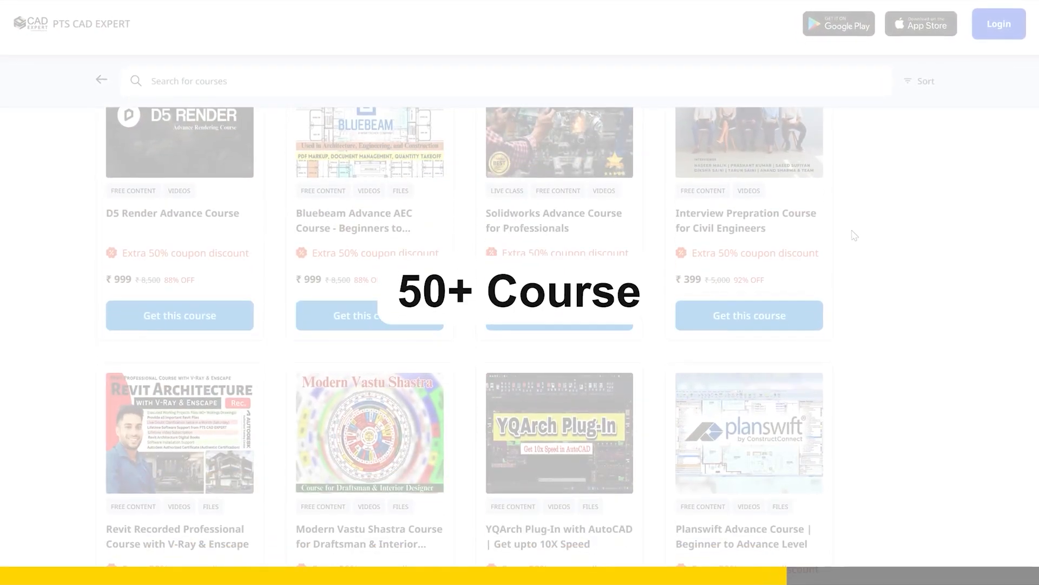
scroll(856, 235, "down", 3)
scroll(861, 234, "down", 15)
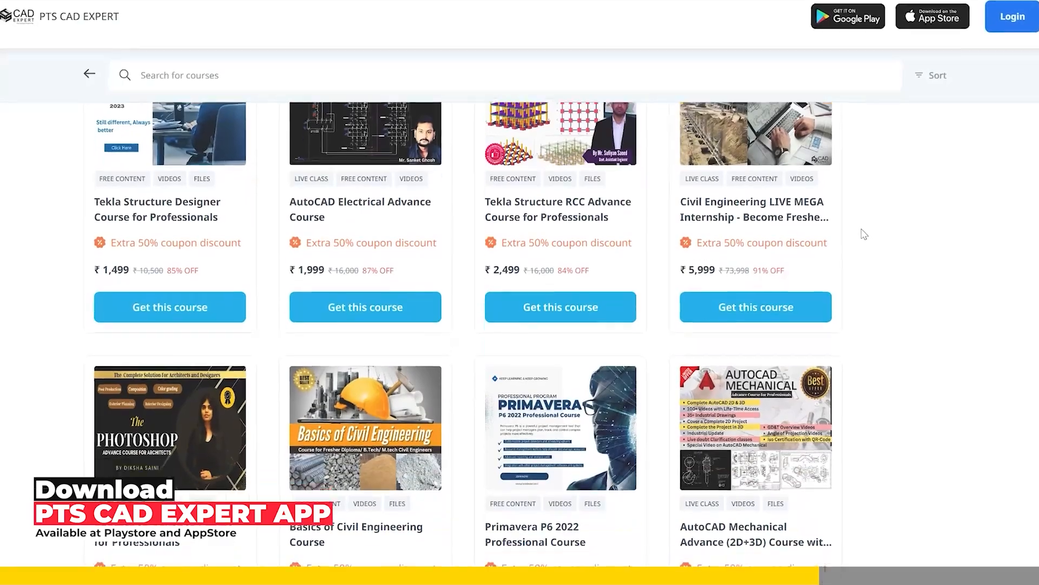
scroll(873, 233, "down", 13)
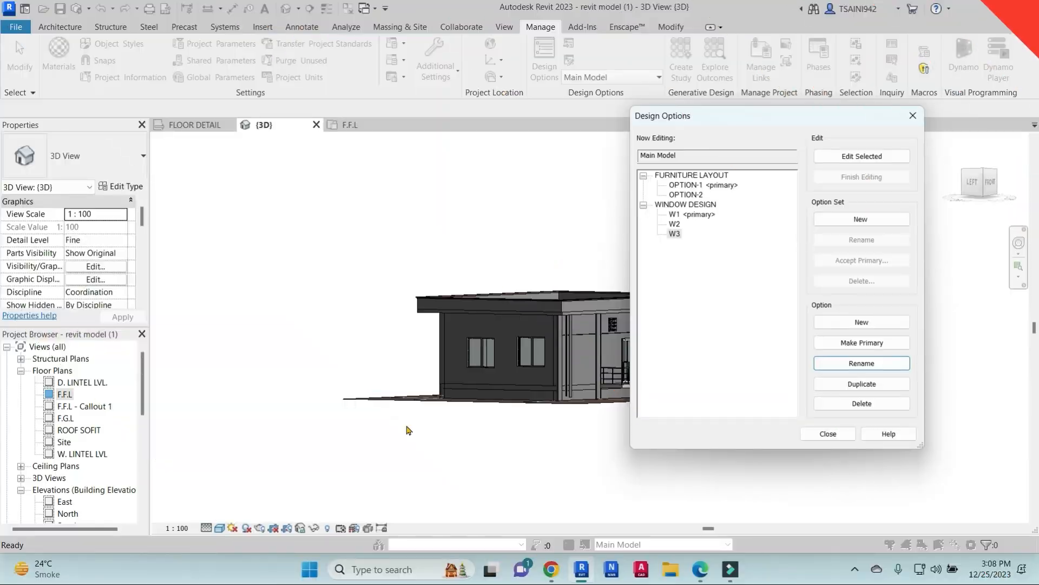
Finish managing the option sets and select both W1 windows on the house's left facade together with the wall parts around and below them
left_click(824, 435)
middle_click_drag(578, 398, 624, 416, "shift")
left_click(560, 389)
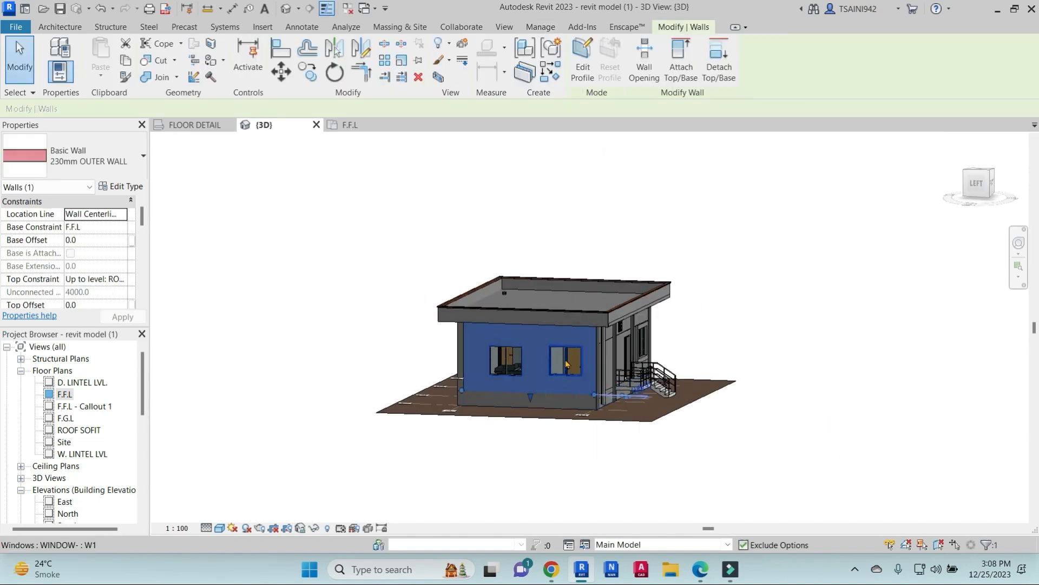
left_click(566, 359)
scroll(565, 360, "up", 3)
scroll(565, 364, "down", 3)
left_click(447, 354, "ctrl")
middle_click_drag(602, 400, 633, 413, "shift")
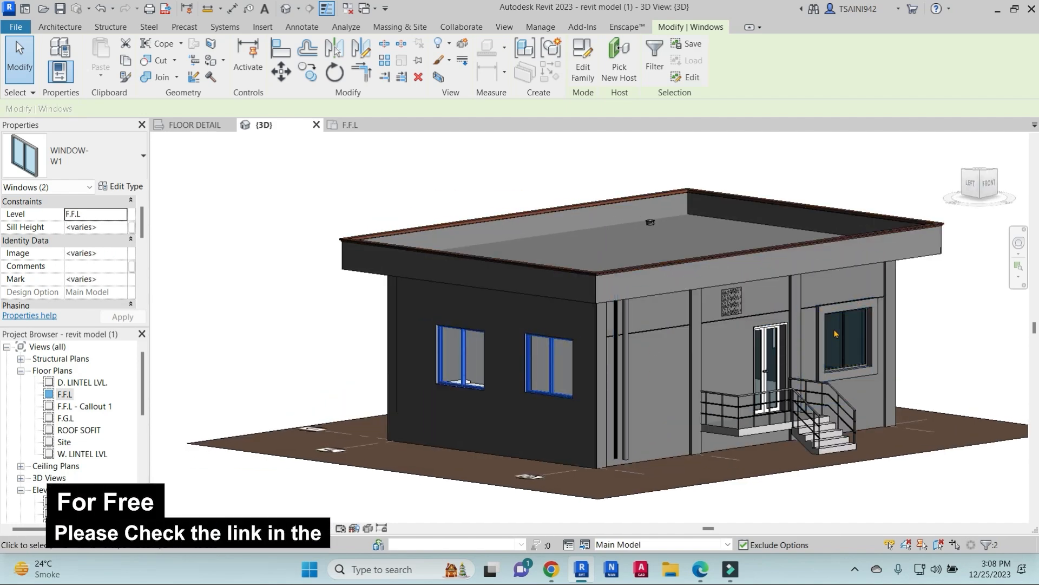
middle_click_drag(609, 355, 515, 307, "shift")
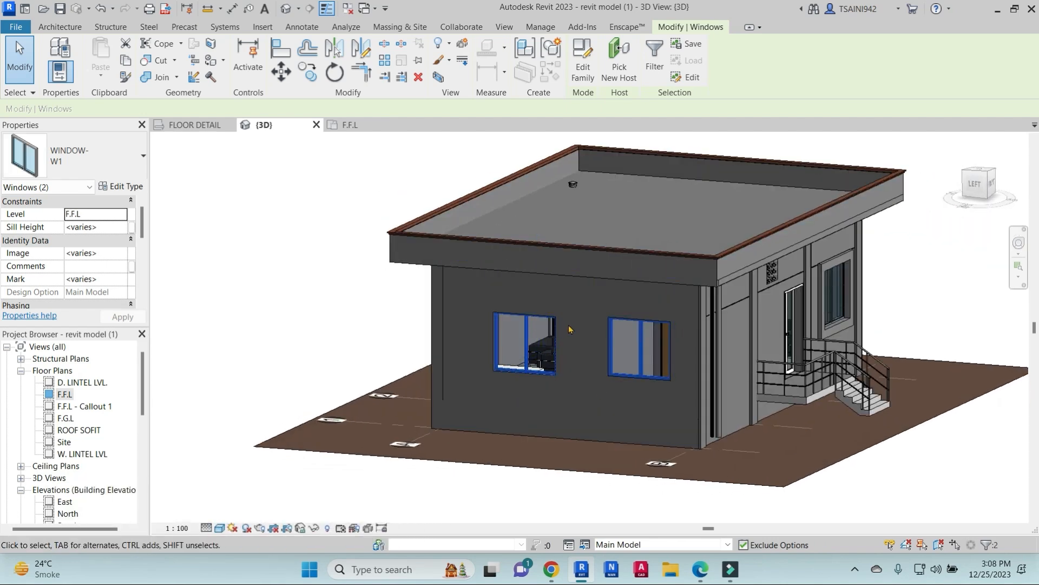
left_click(578, 408, "ctrl")
left_click(557, 435, "ctrl")
middle_click_drag(586, 323, 569, 268)
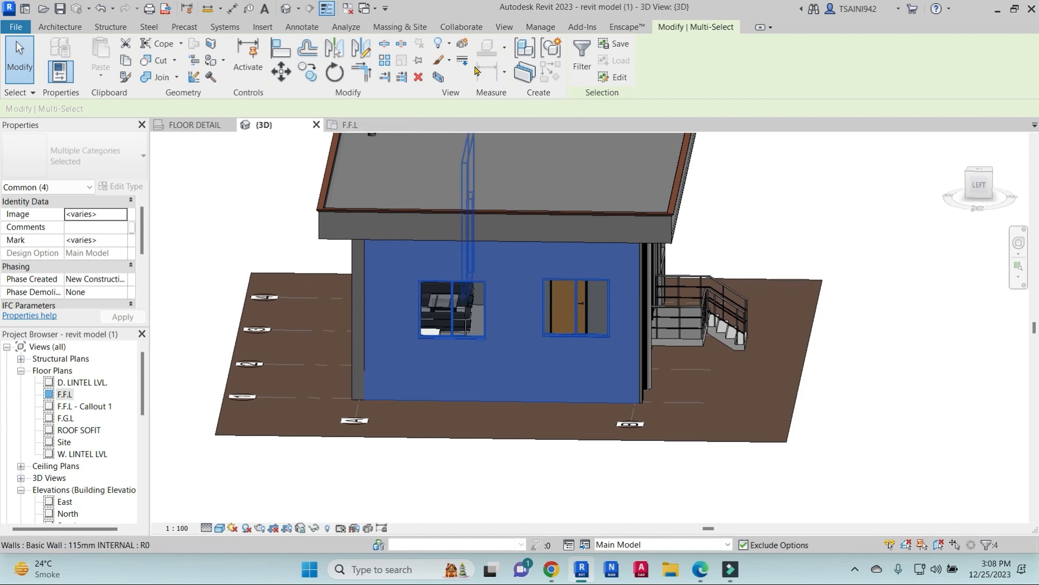
Add the selected windows and walls to the WINDOW DESIGN option set with W1, W2 and W3 all included
left_click(540, 27)
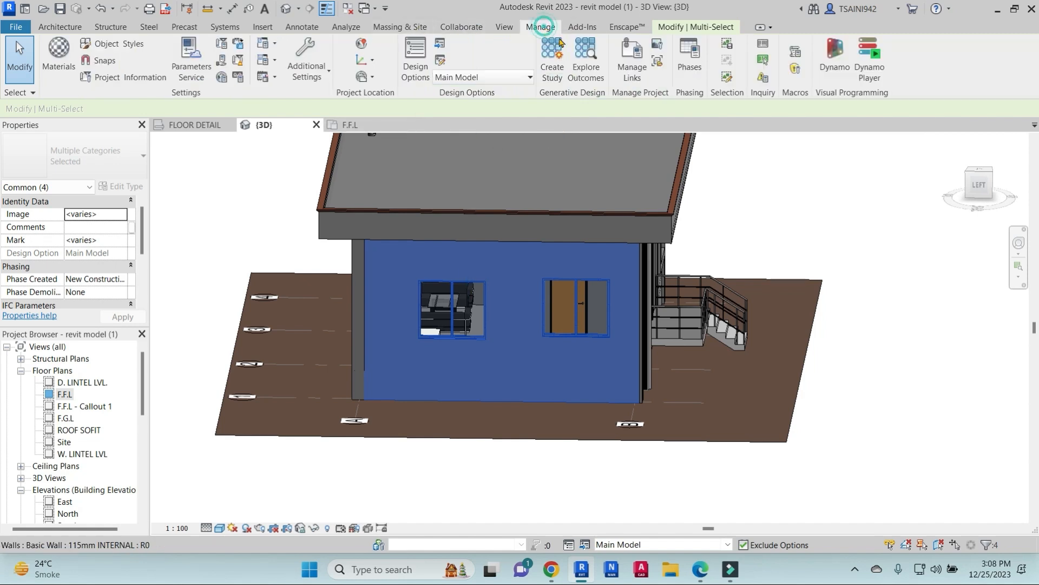
left_click(441, 44)
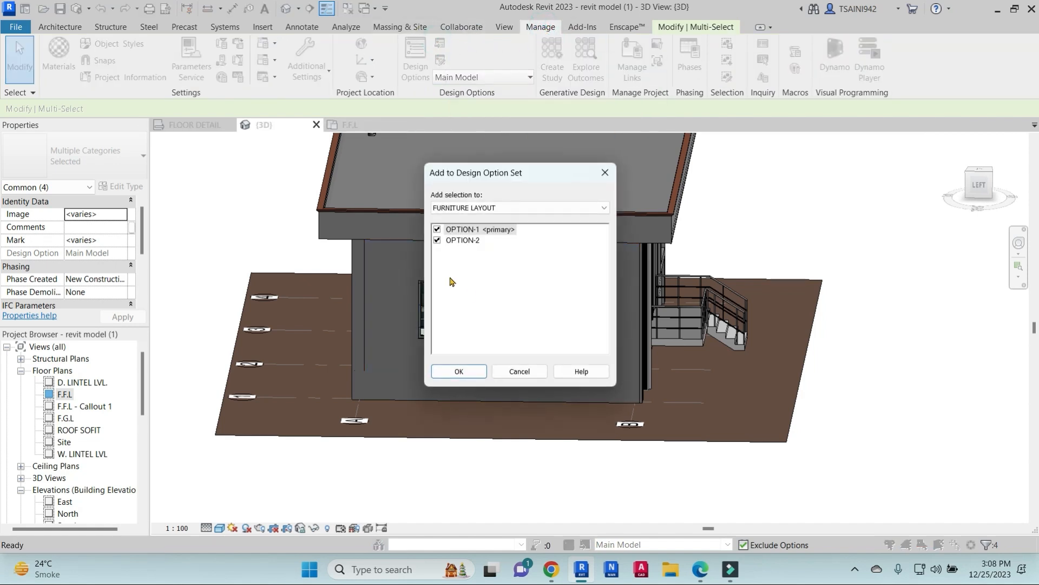
left_click(479, 210)
left_click(464, 227)
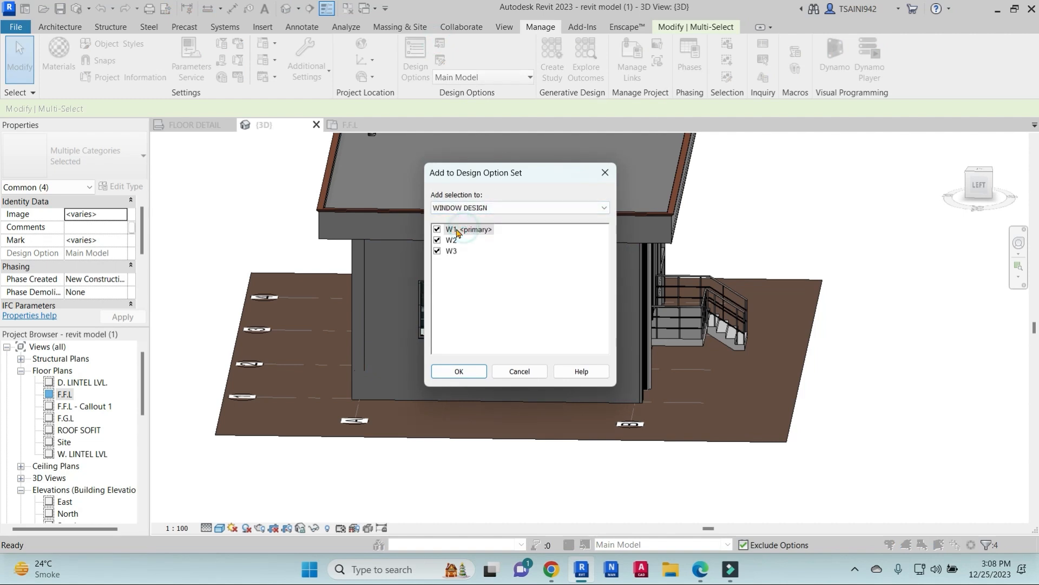
left_click(463, 371)
Make option W1 active and check the type of its two facade windows, leaving them unmodified
middle_click_drag(839, 230, 797, 219, "shift")
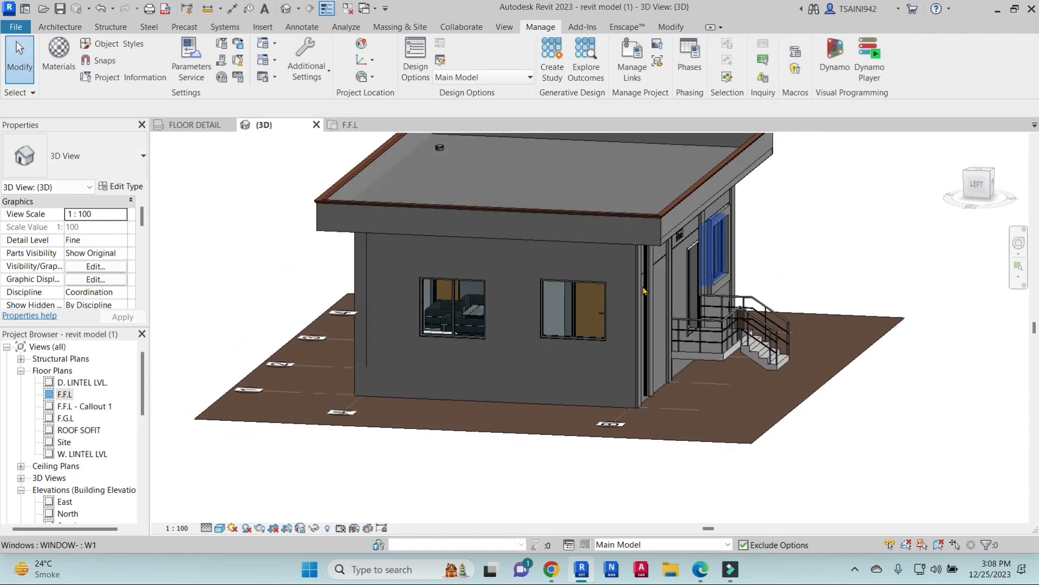
left_click(523, 77)
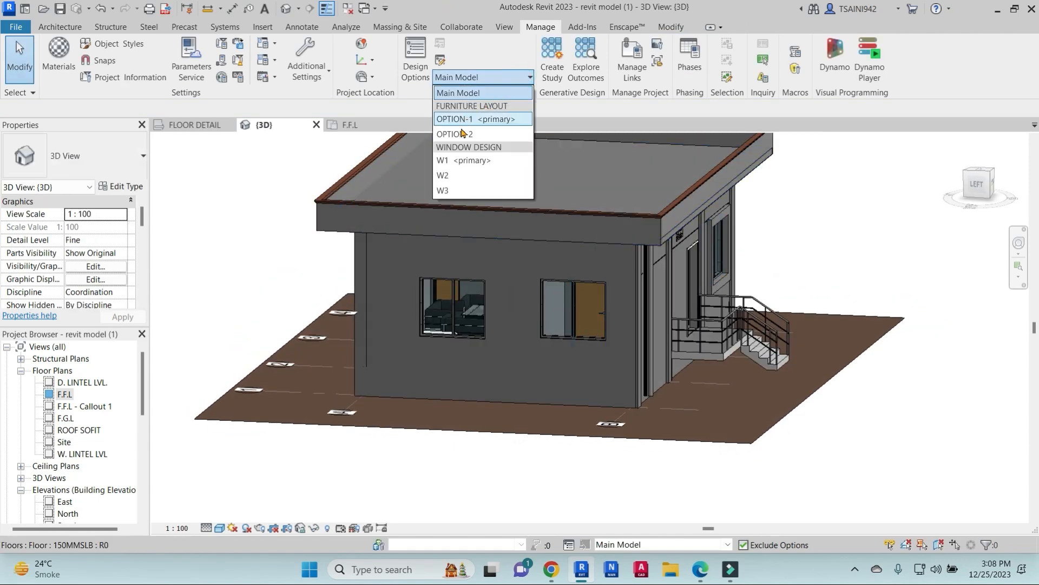
left_click(444, 160)
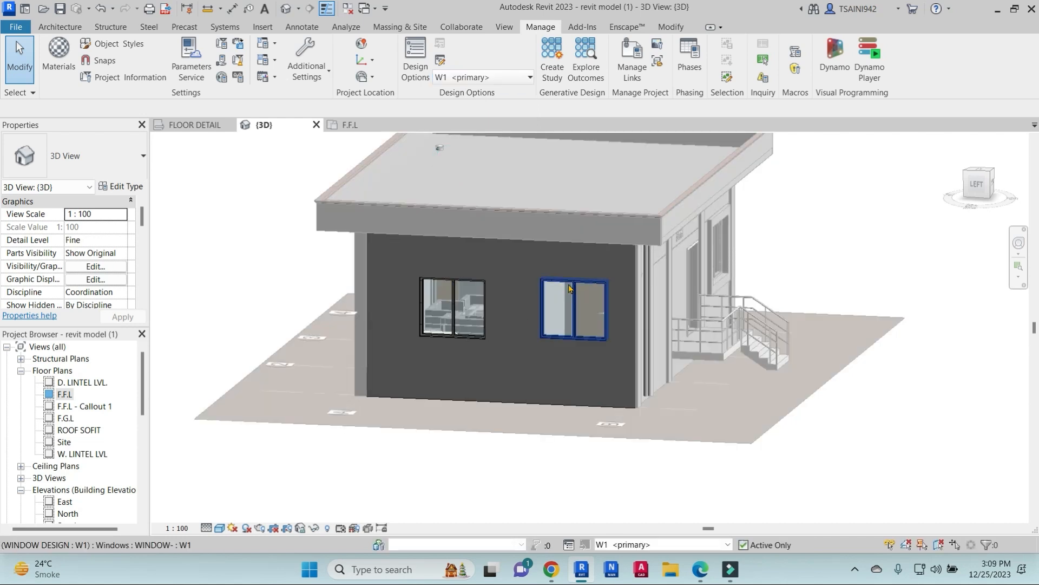
left_click(569, 288)
left_click(455, 292, "ctrl")
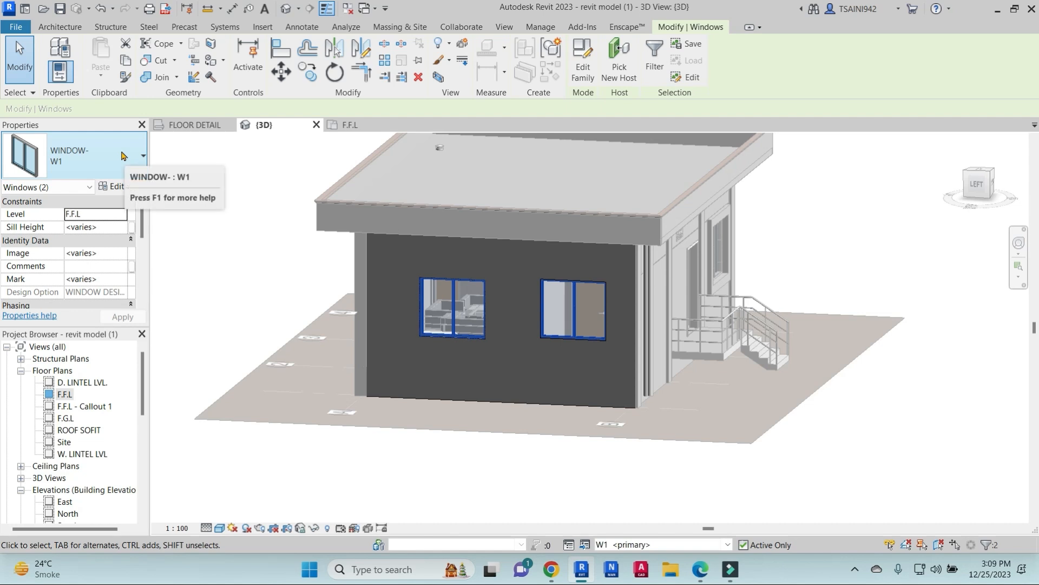
key("Escape")
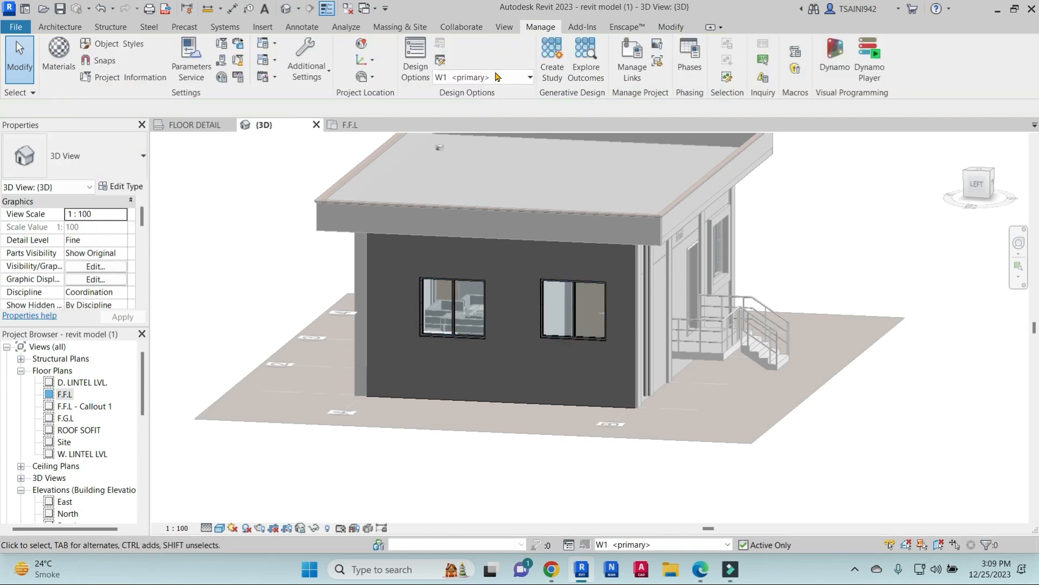
Make option W2 active for editing and select both windows on its facade wall
left_click(496, 77)
left_click(452, 175)
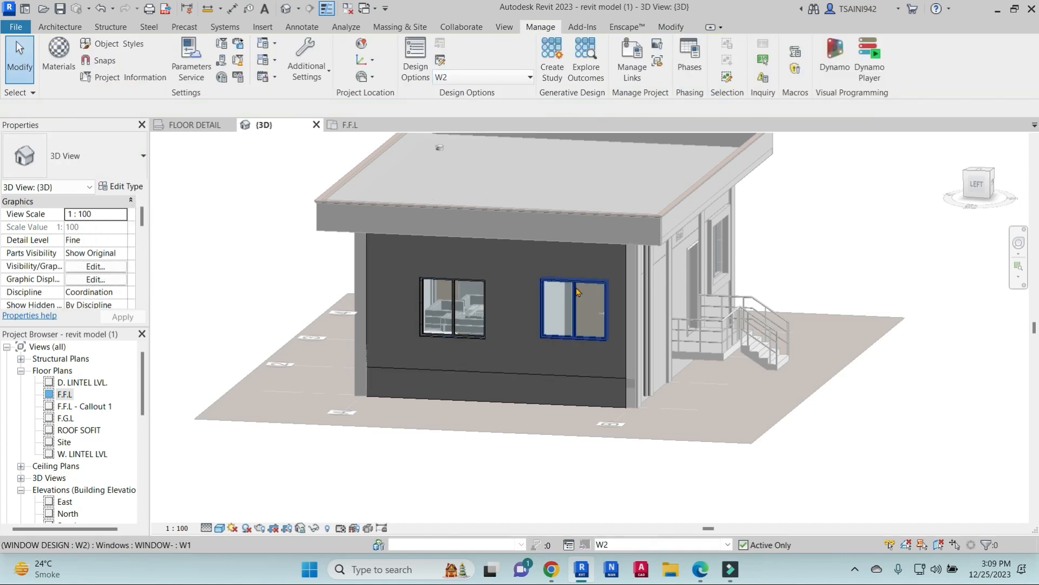
left_click(550, 303)
left_click(458, 290, "ctrl")
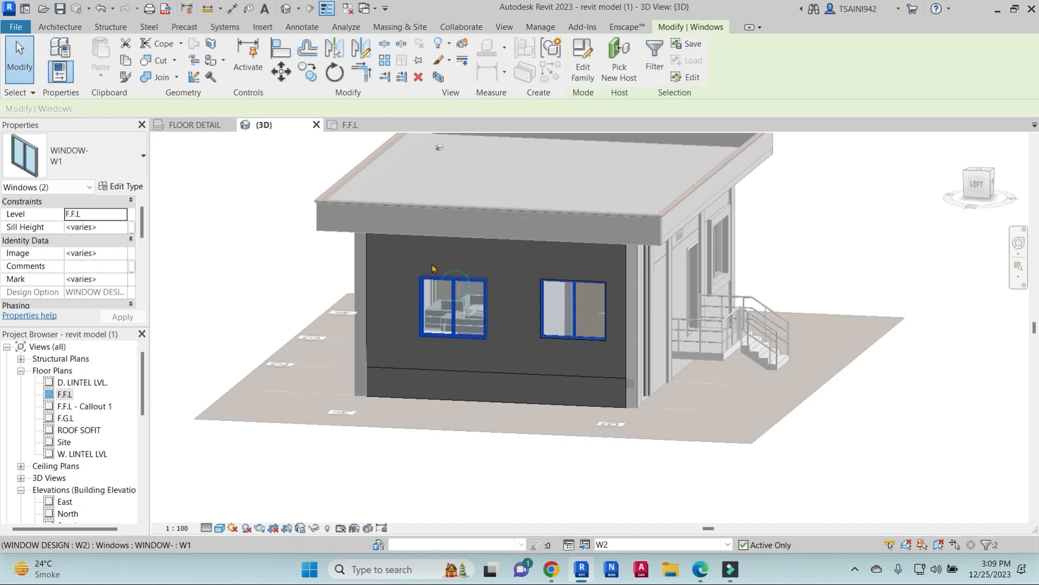
left_click(125, 157)
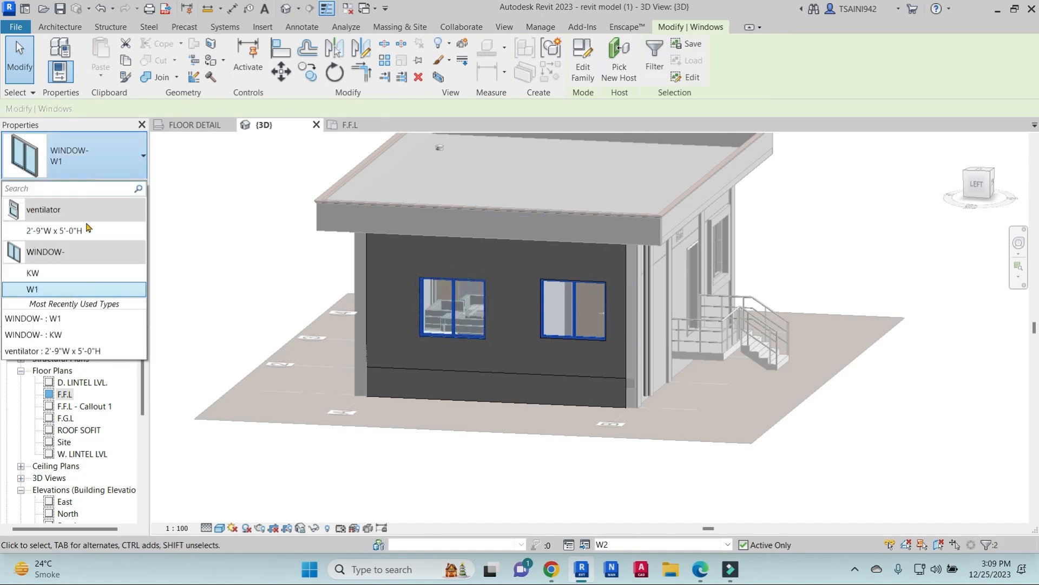
left_click(133, 163)
Load the M_Casement Dbl with Trim family from the library's Windows folder as the type for the selected W2 windows
left_click(130, 188)
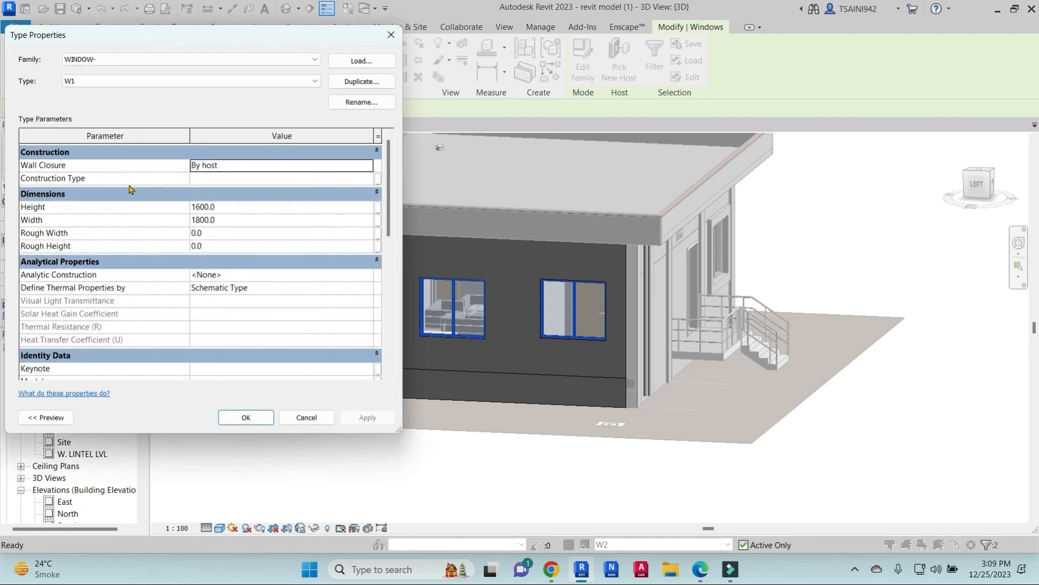
left_click(368, 64)
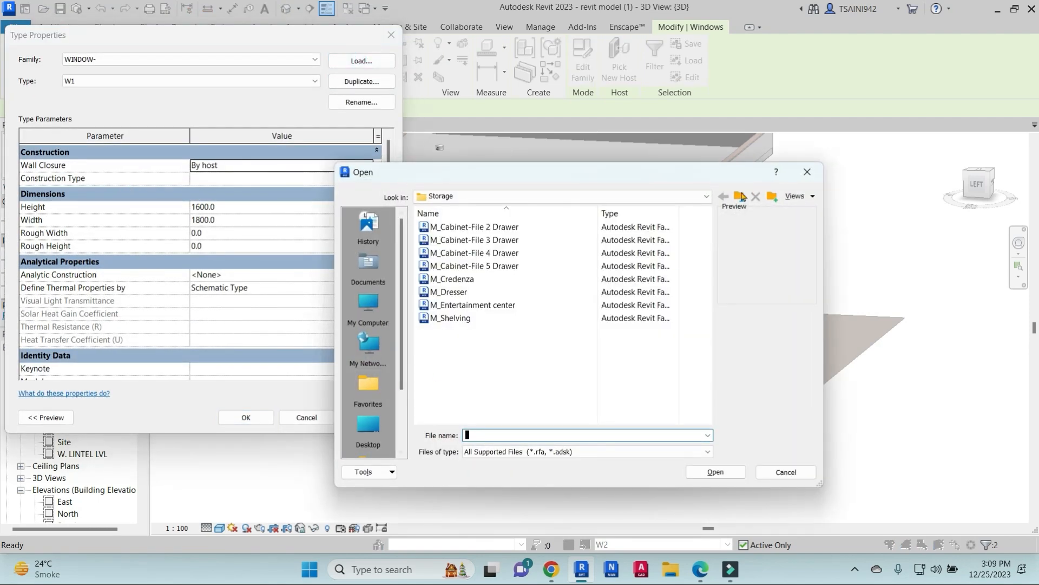
left_click(739, 196)
left_click(739, 196)
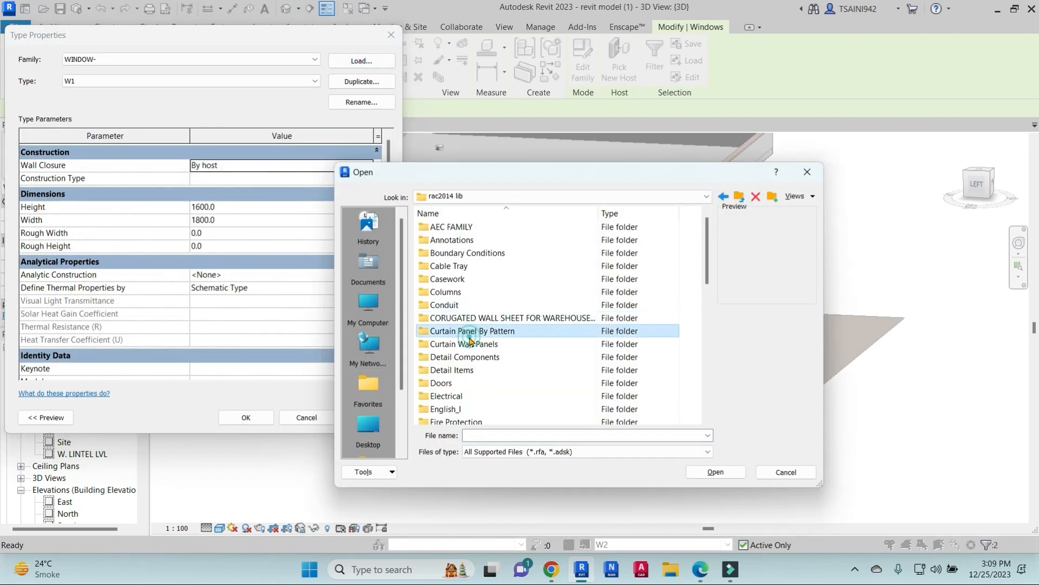
scroll(464, 347, "down", 8)
double_click(452, 396)
left_click(460, 291)
left_click(459, 331)
left_click(457, 293)
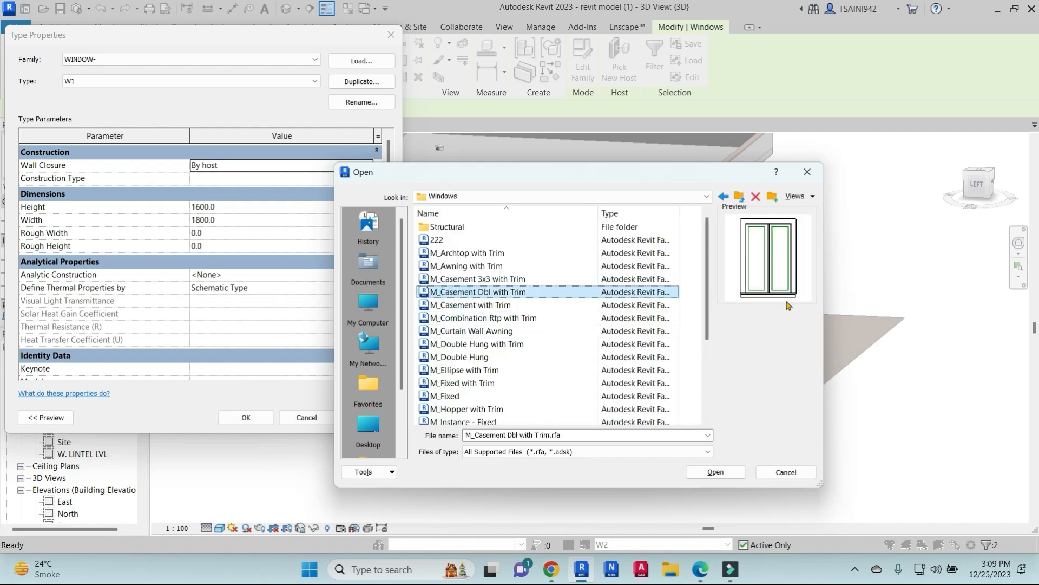
left_click(736, 471)
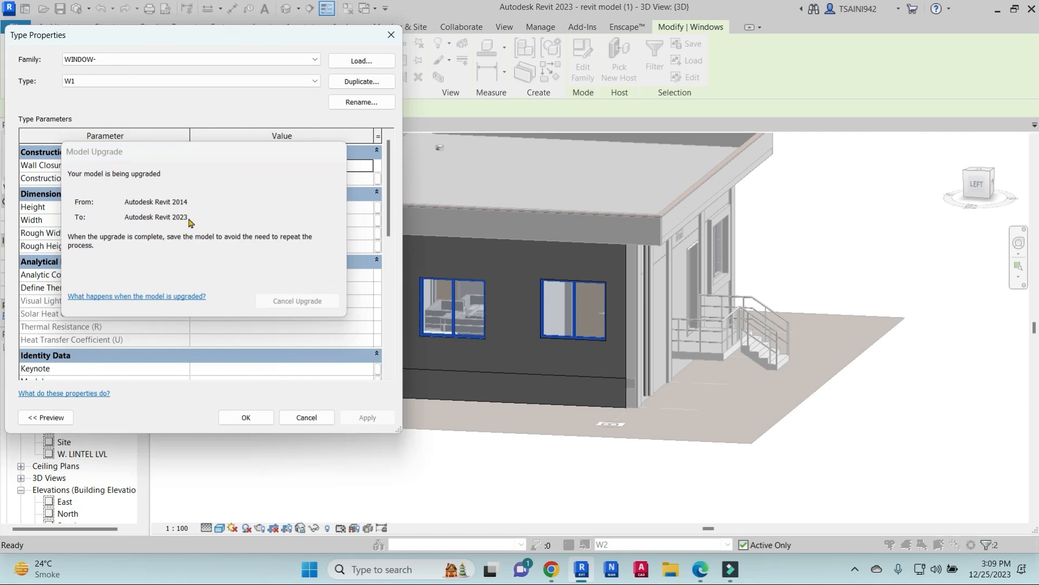
Set the casement window type's height to 1500 and width to 1200, and apply it to both W2 windows
left_click(232, 264)
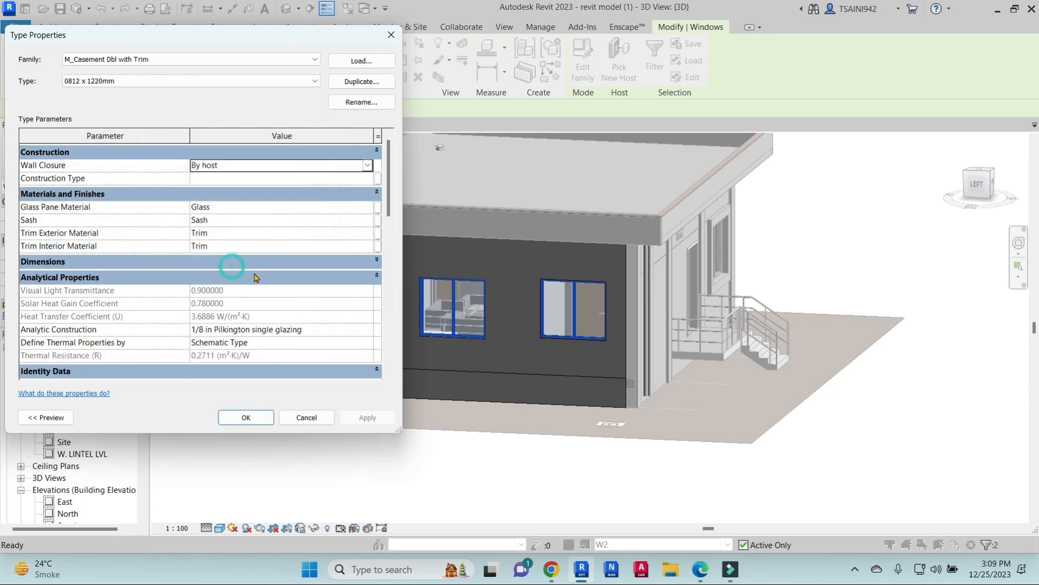
left_click(247, 265)
left_click(257, 246)
type("1500")
left_click(258, 324)
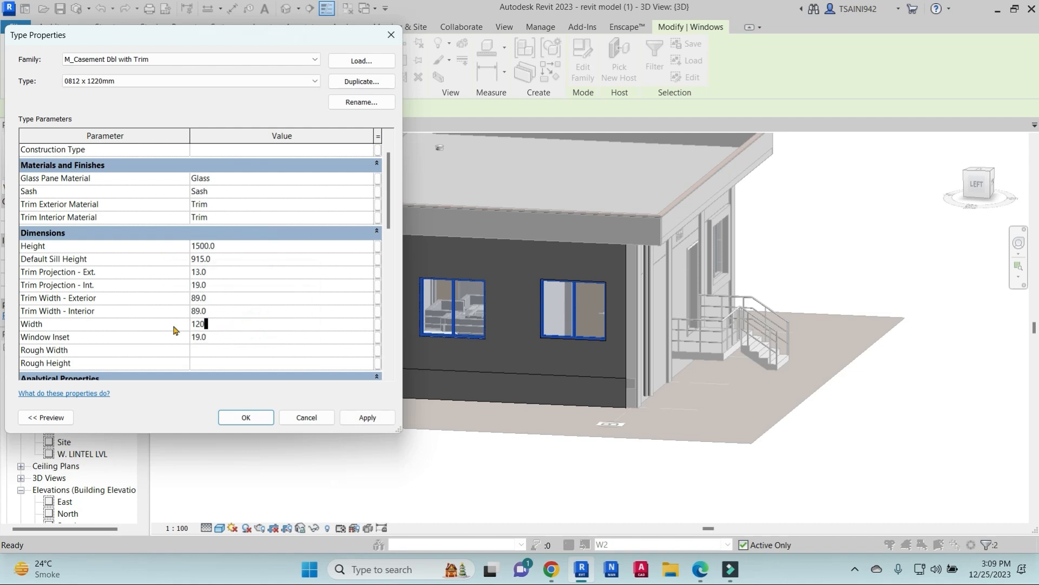
left_click(371, 418)
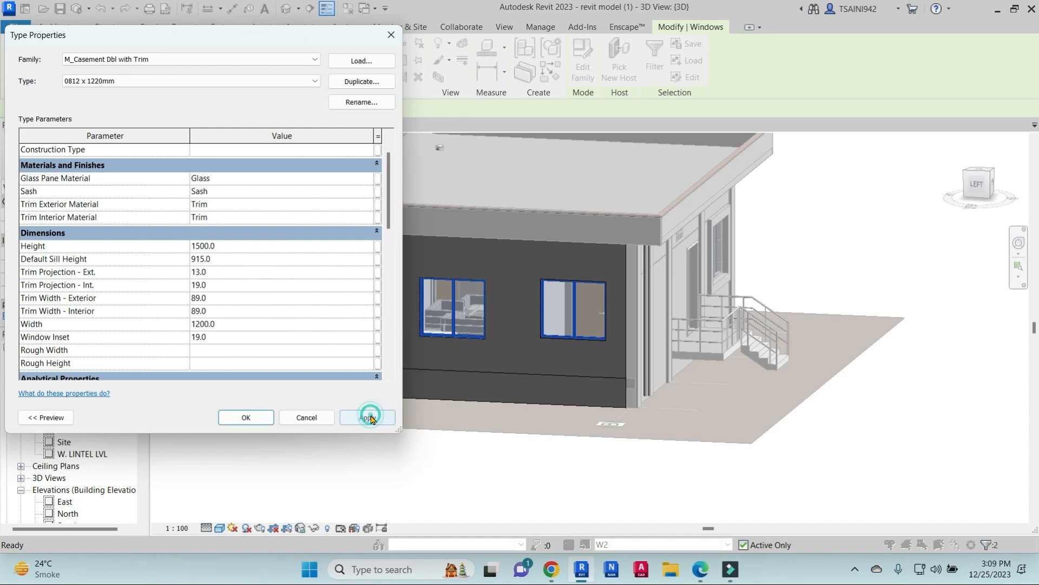
left_click(244, 417)
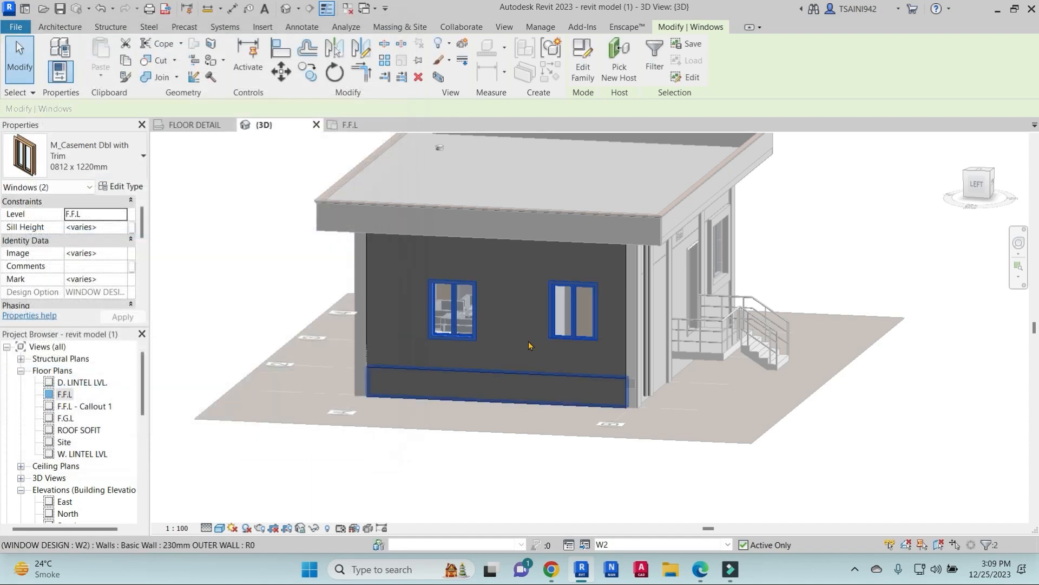
left_click(482, 477)
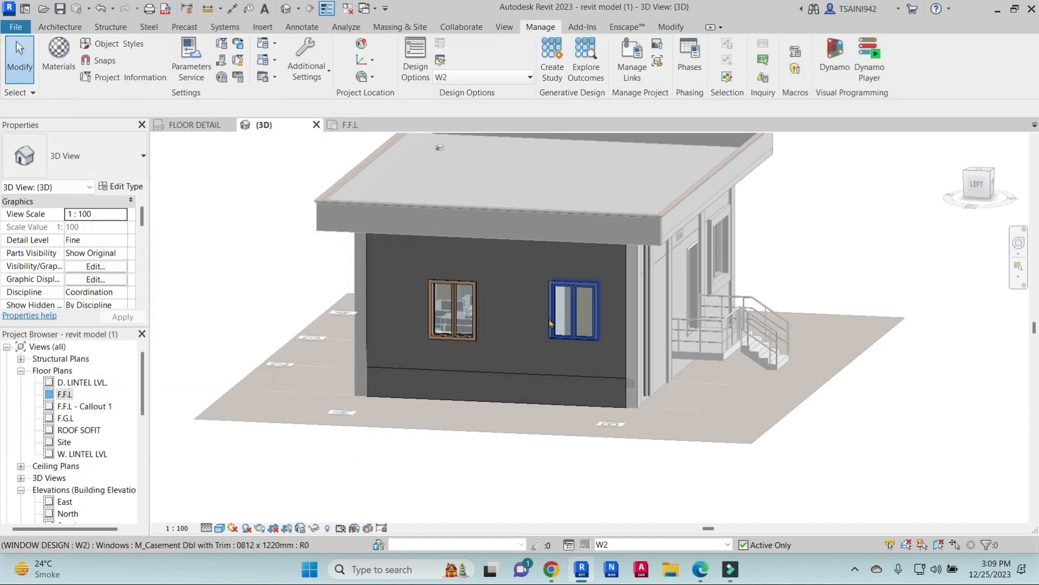
Select both casement windows in option W2 and set their sill height to 900
left_click(470, 301)
key("s")
key("a")
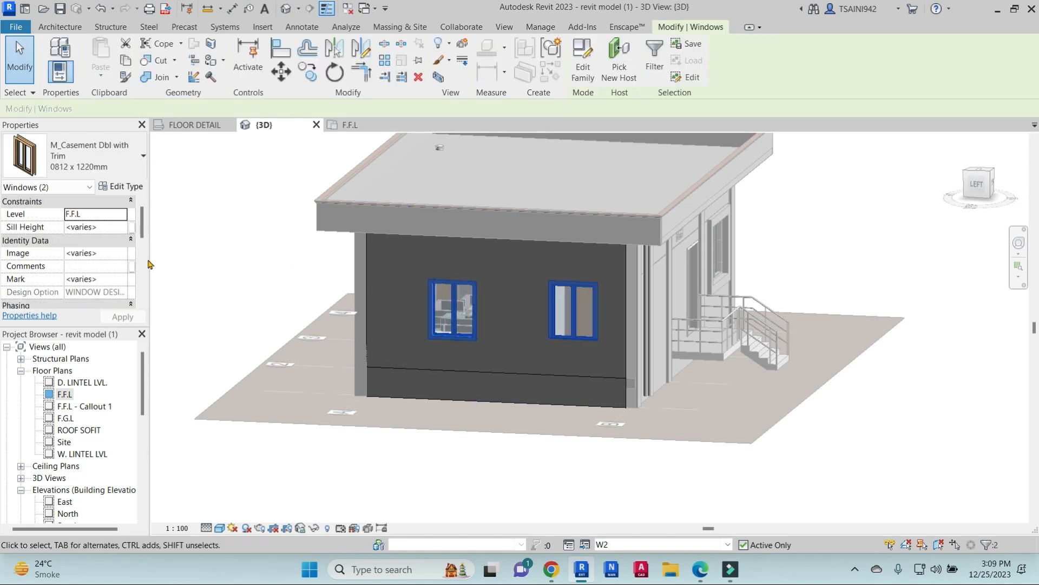
left_click(113, 230)
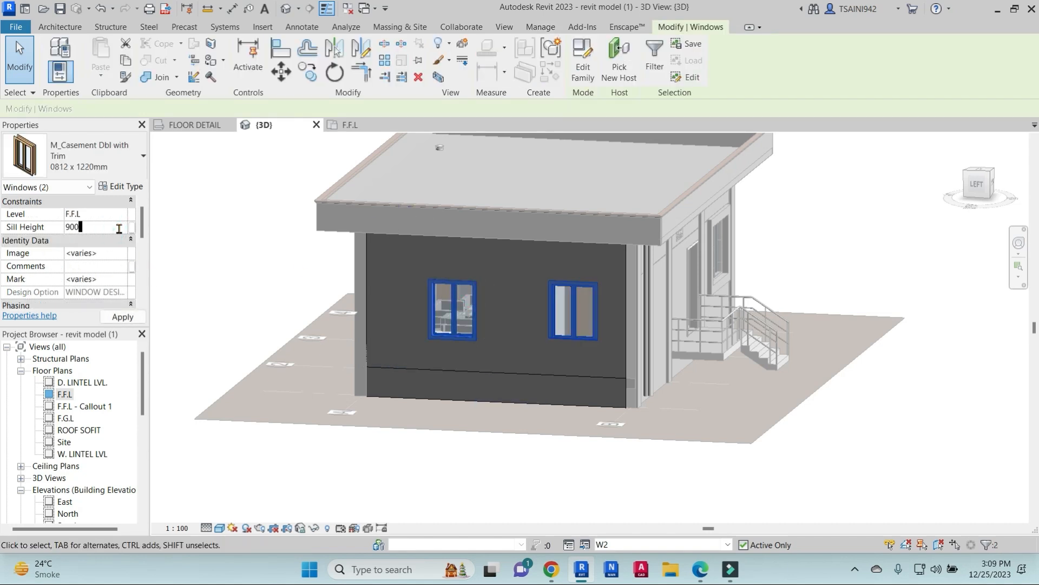
left_click(122, 317)
left_click(514, 364)
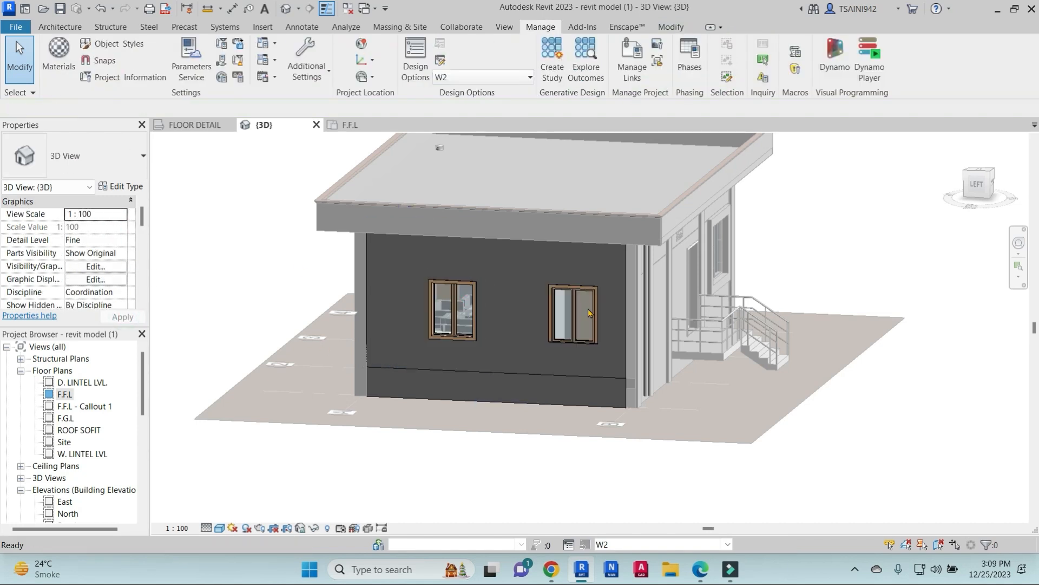
Make option W3 active for editing and select both of its facade windows
left_click(481, 79)
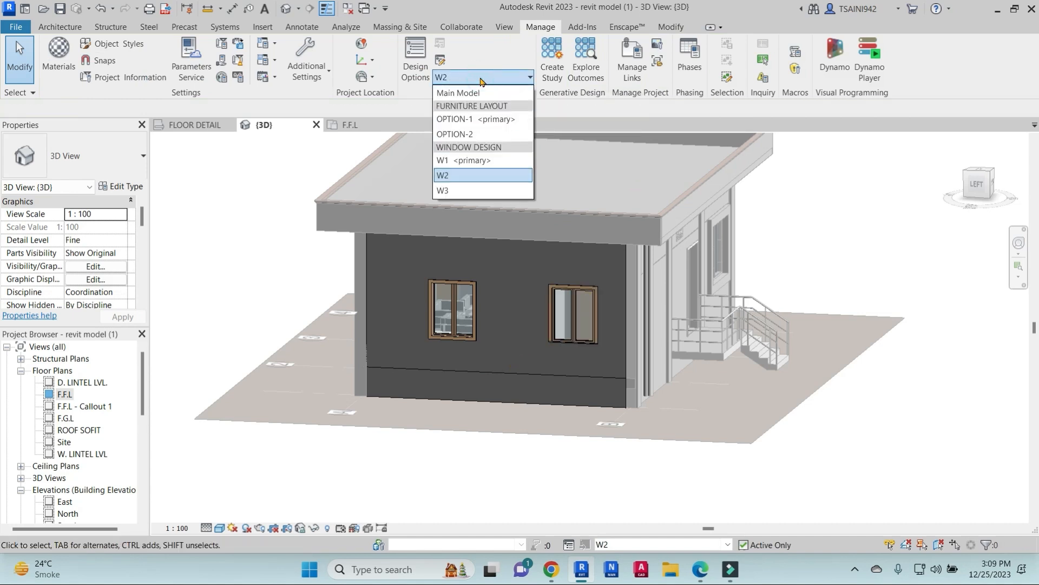
left_click(455, 190)
left_click(453, 296)
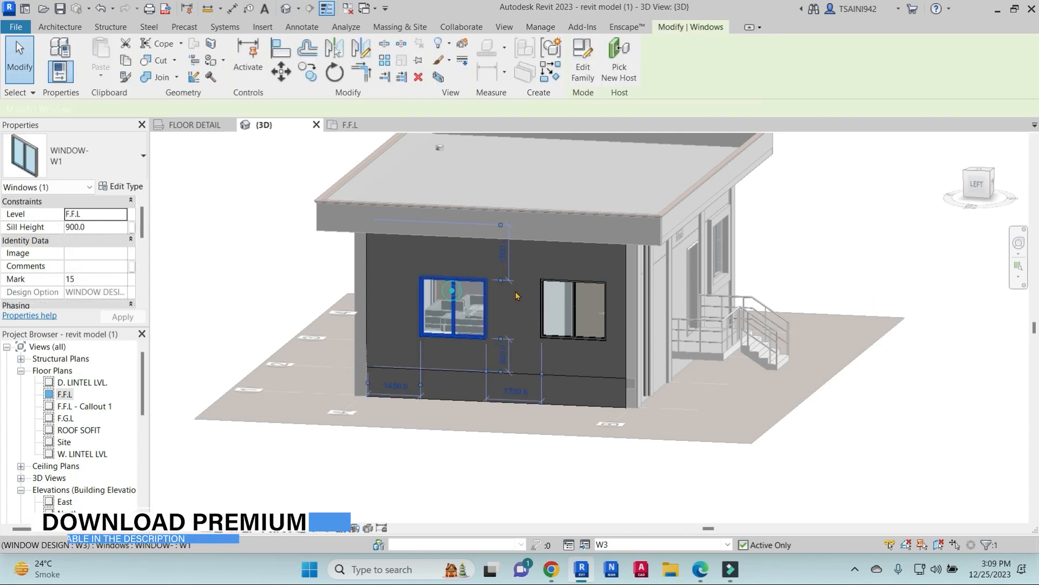
left_click(563, 303, "ctrl")
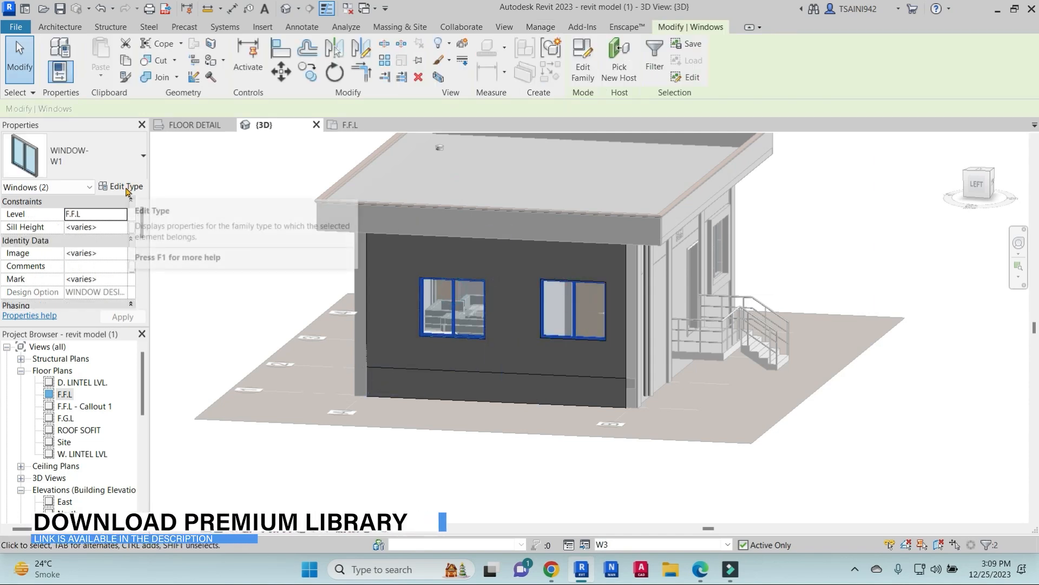
Preview window families in the library and load M_Round with Trim as the type for the selected W3 windows
left_click(130, 185)
left_click(360, 62)
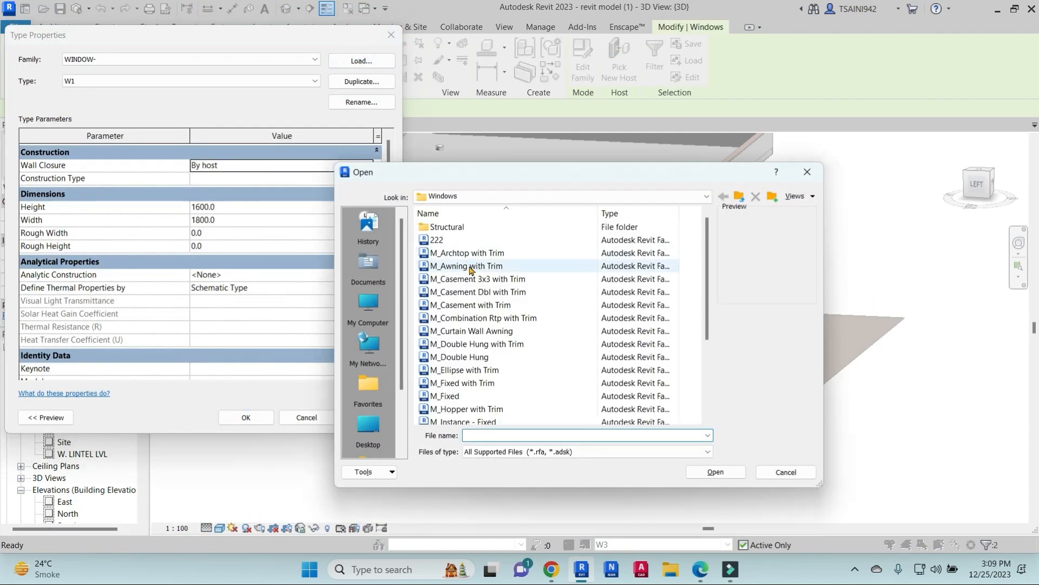
left_click(447, 346)
left_click(446, 384)
left_click(451, 410)
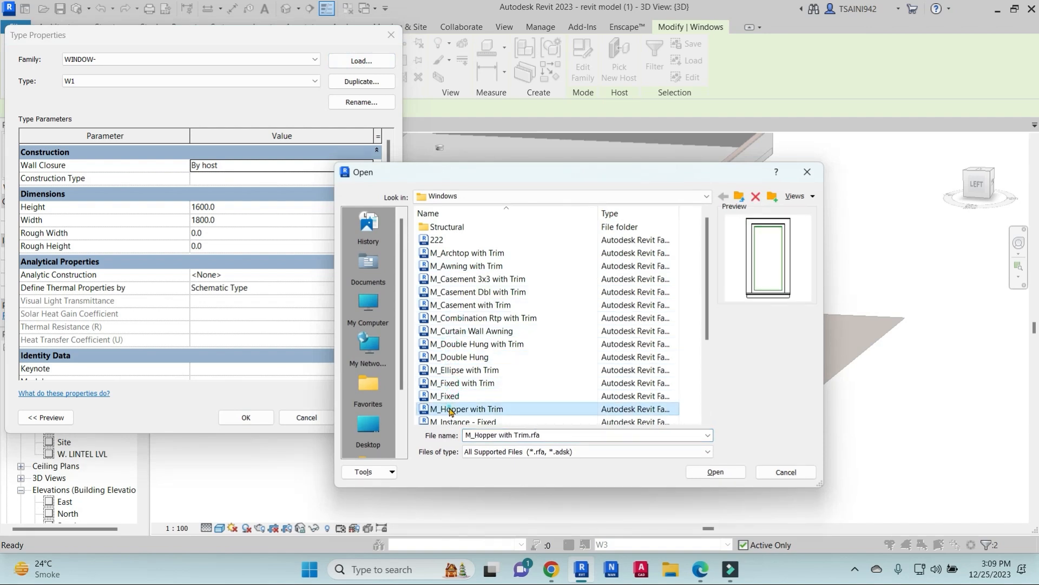
scroll(450, 419, "down", 3)
left_click(455, 410)
left_click(475, 345)
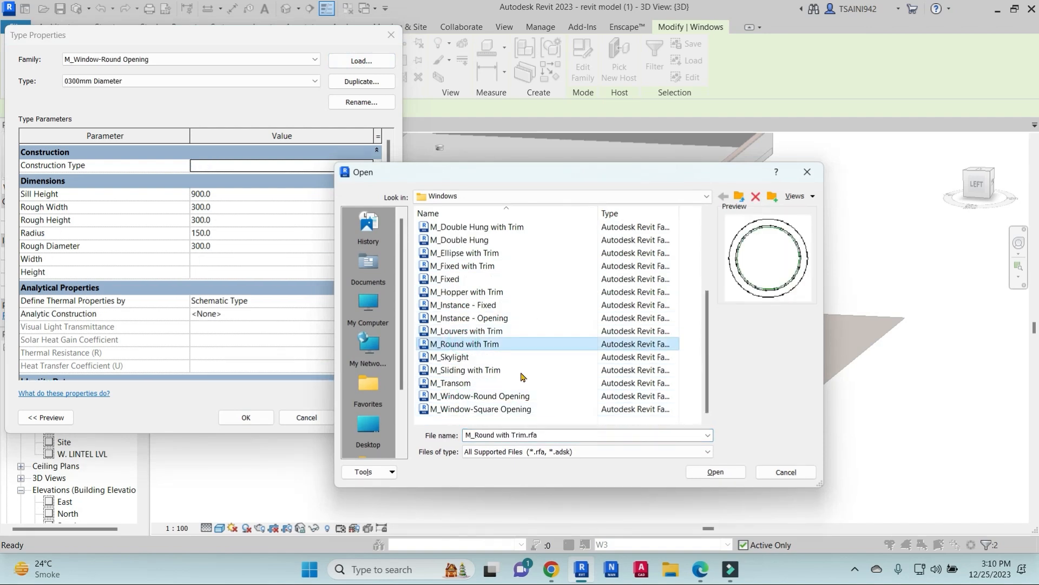
left_click(716, 472)
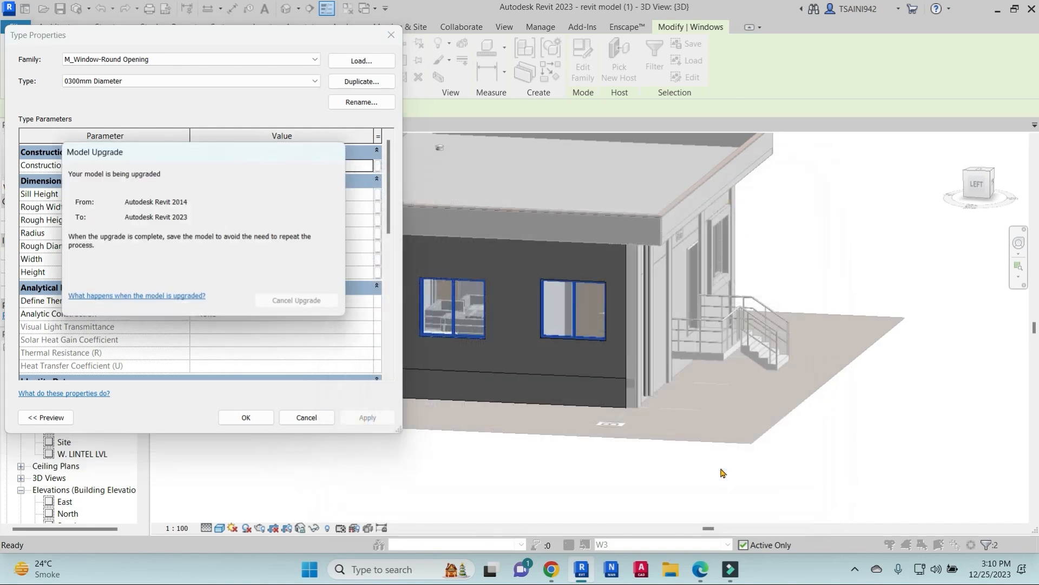
Set the round window type's width to 1200 and apply it to both W3 windows
left_click(225, 341)
double_click(223, 340)
type("1200")
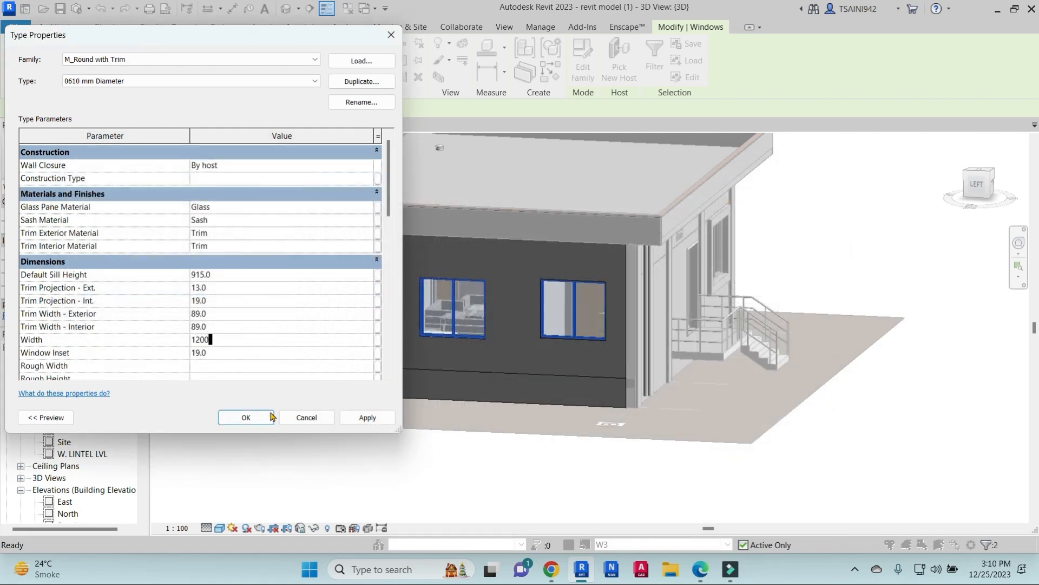
left_click(366, 418)
left_click(254, 420)
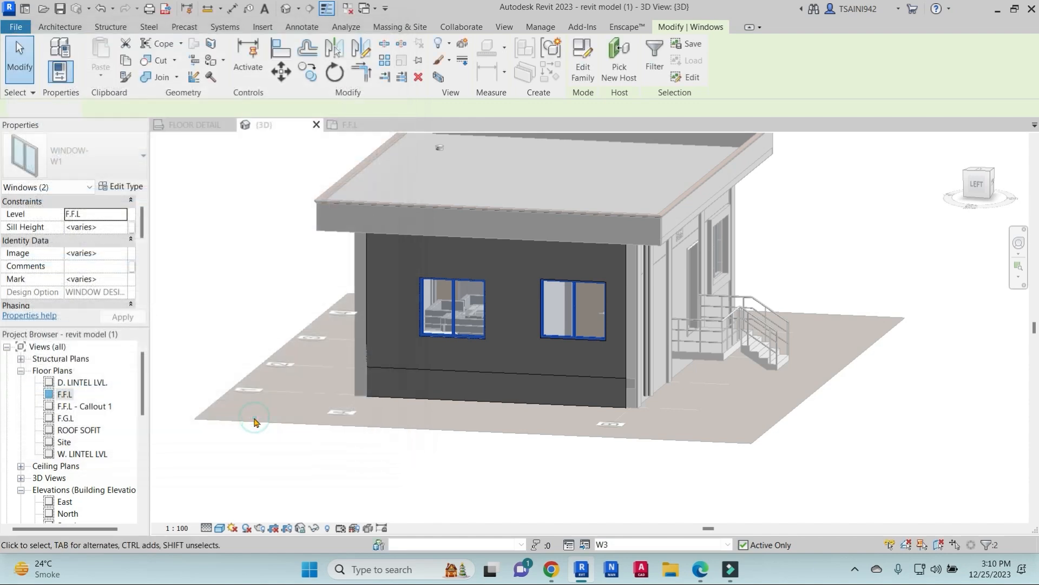
left_click(584, 409)
Inspect the round windows on the facade and switch the active design option back to Main Model
scroll(585, 301, "up", 3)
scroll(580, 298, "down", 2)
middle_click_drag(516, 341, 476, 282, "shift")
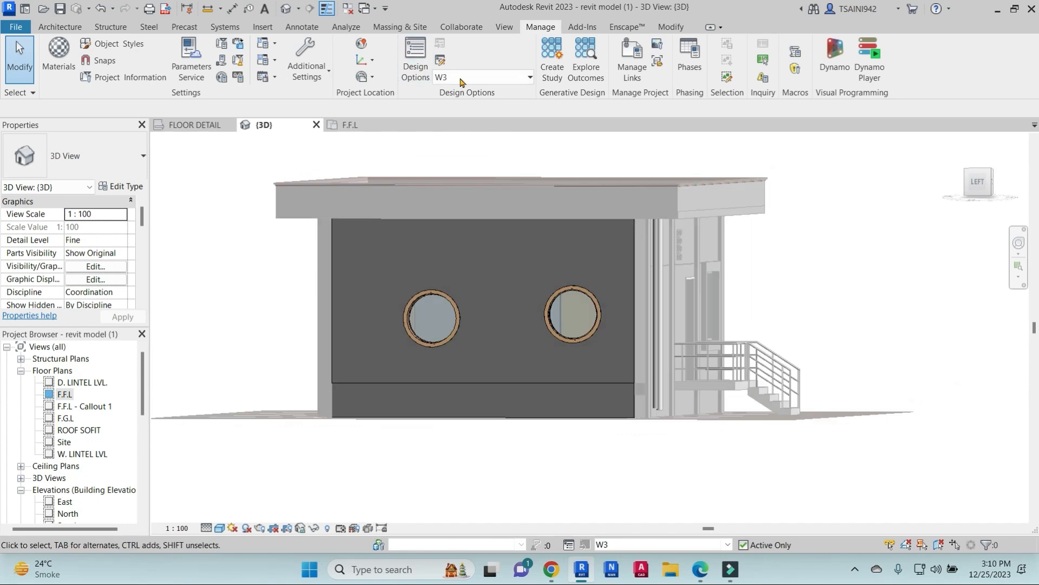
left_click(453, 82)
left_click(477, 93)
middle_click_drag(687, 276, 547, 309, "shift")
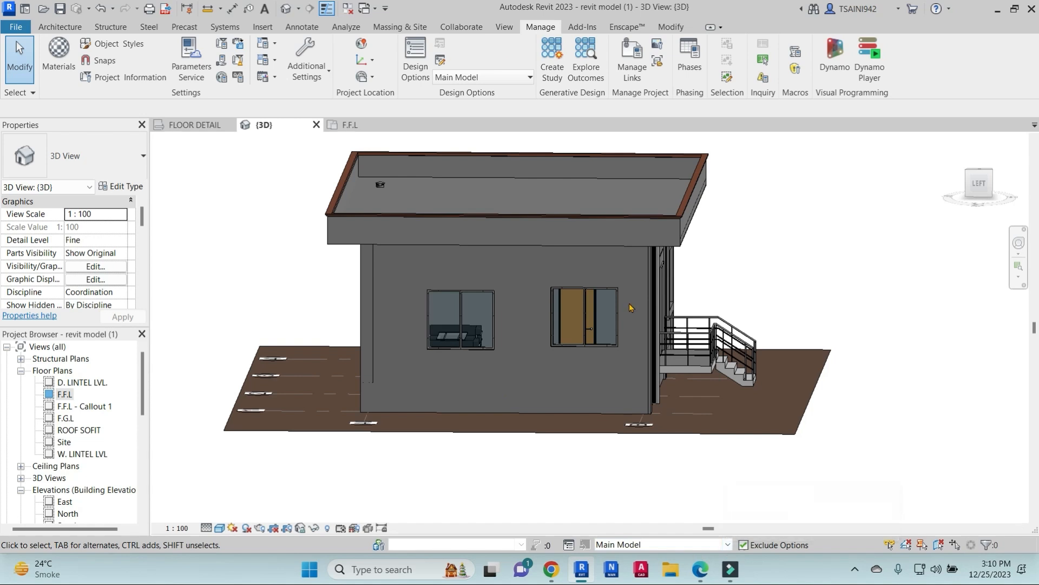
Make option W1 of the WINDOW DESIGN set active and inspect its facade windows in the 3D view
left_click(727, 544)
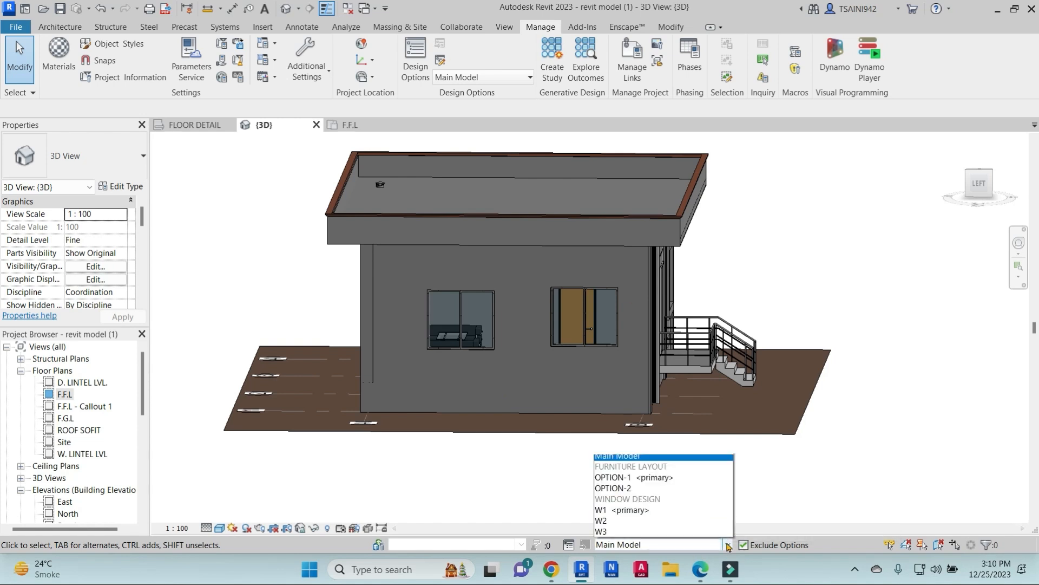
left_click(623, 513)
scroll(643, 324, "down", 1)
middle_click_drag(707, 397, 722, 367, "shift")
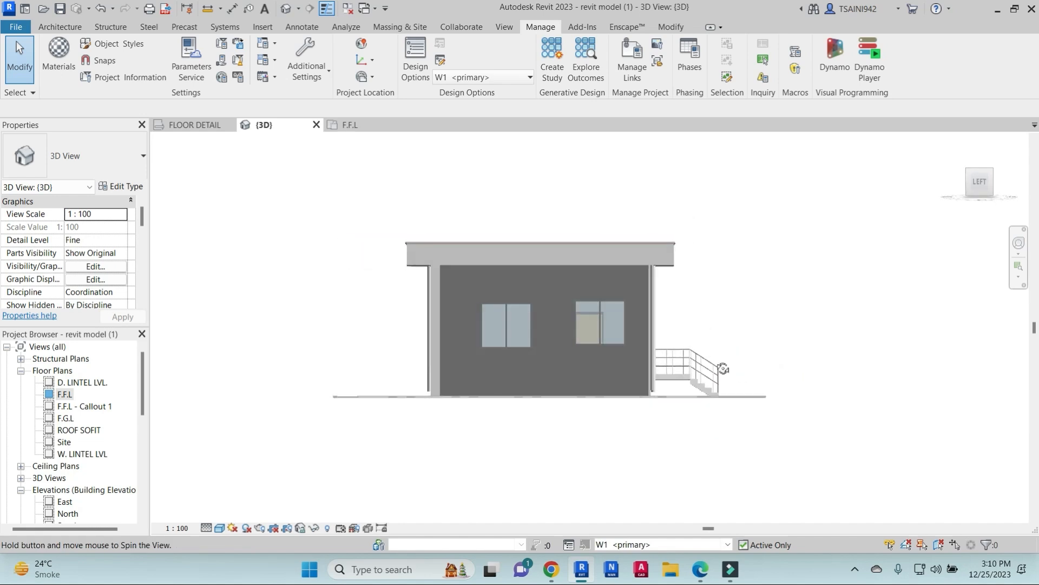
middle_click_drag(753, 306, 839, 306, "shift")
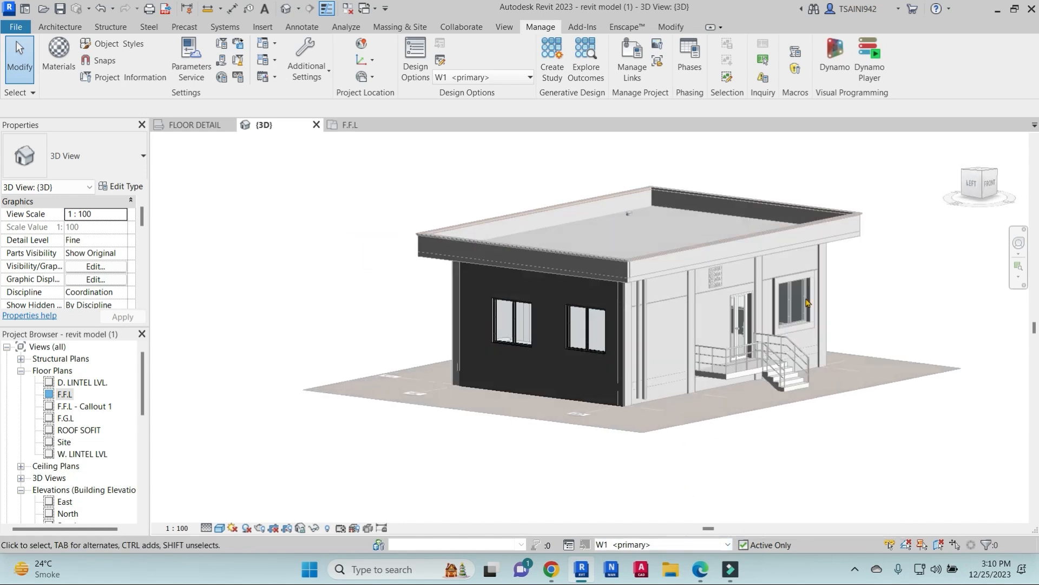
middle_click_drag(712, 332, 768, 443, "shift")
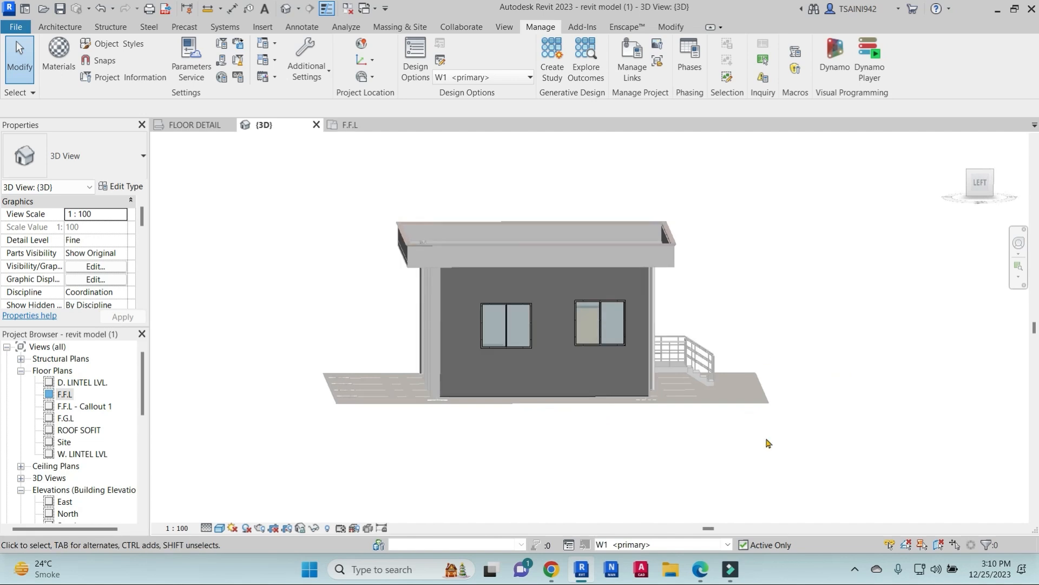
Compare window variants W2 and W3 on the facade, leaving W3 as the active design option
left_click(729, 545)
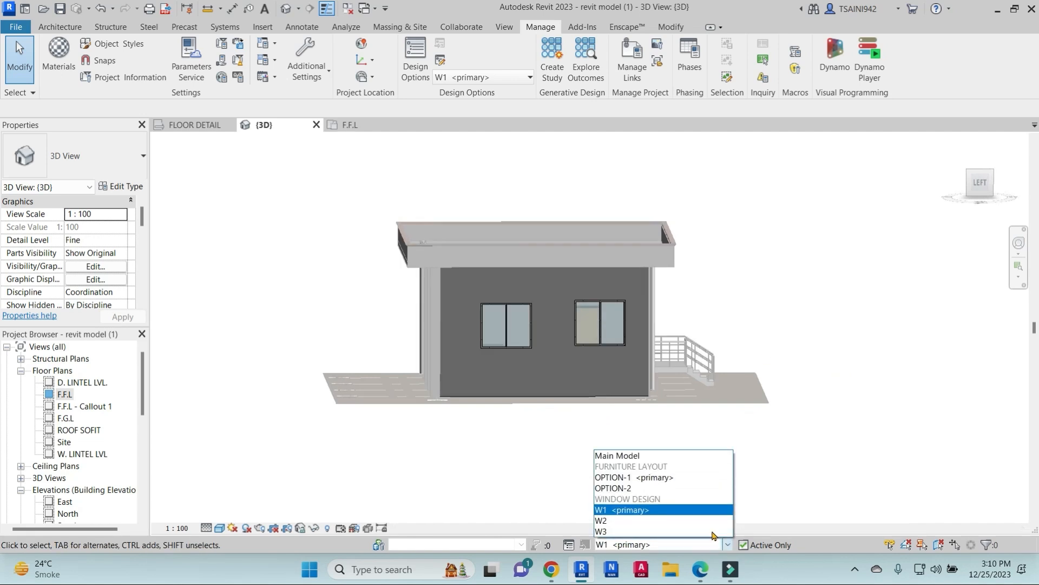
left_click(618, 521)
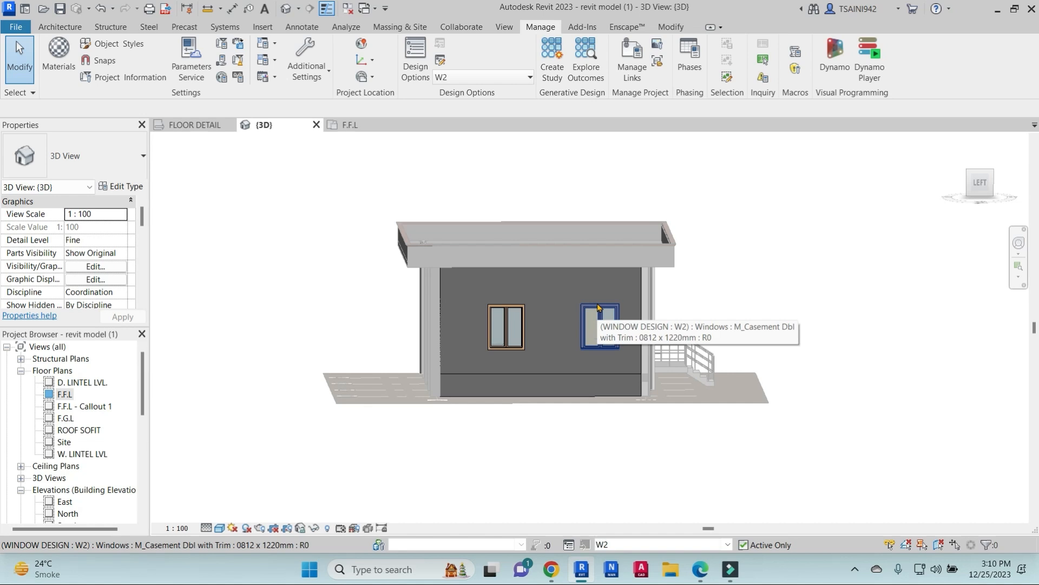
left_click(728, 545)
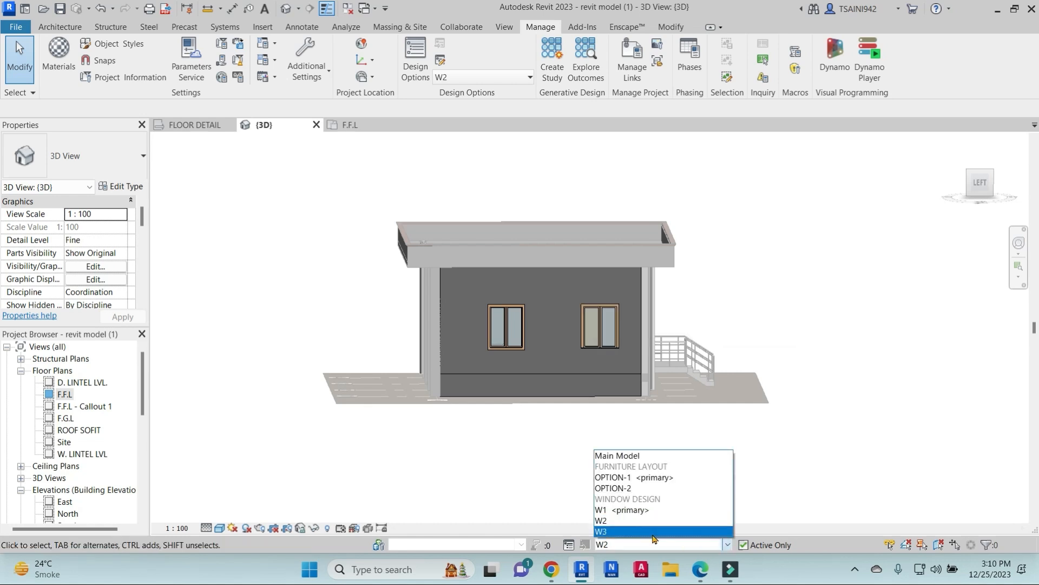
left_click(612, 532)
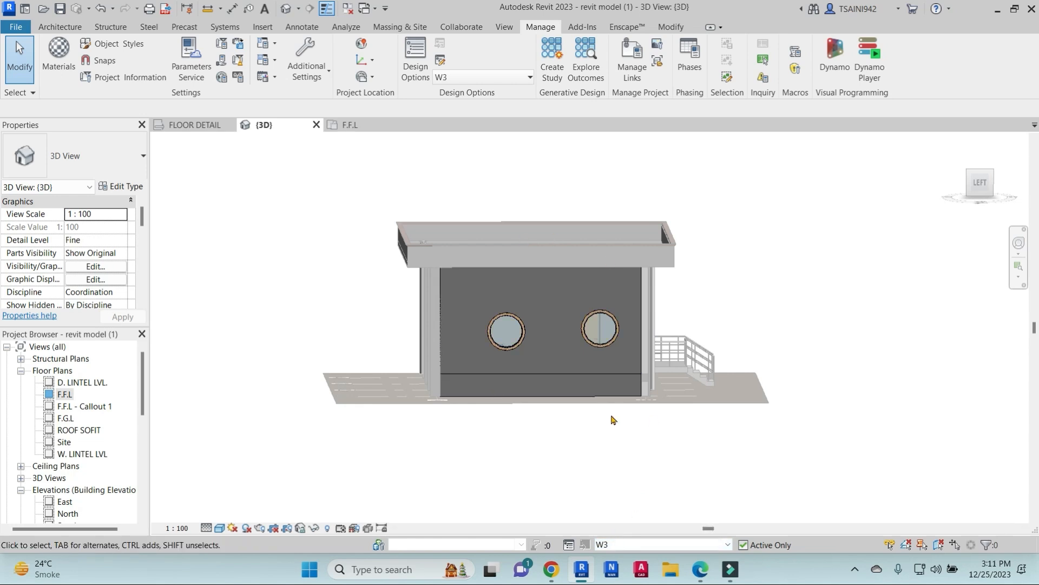
middle_click_drag(598, 322, 441, 252, "shift")
scroll(439, 247, "up", 2)
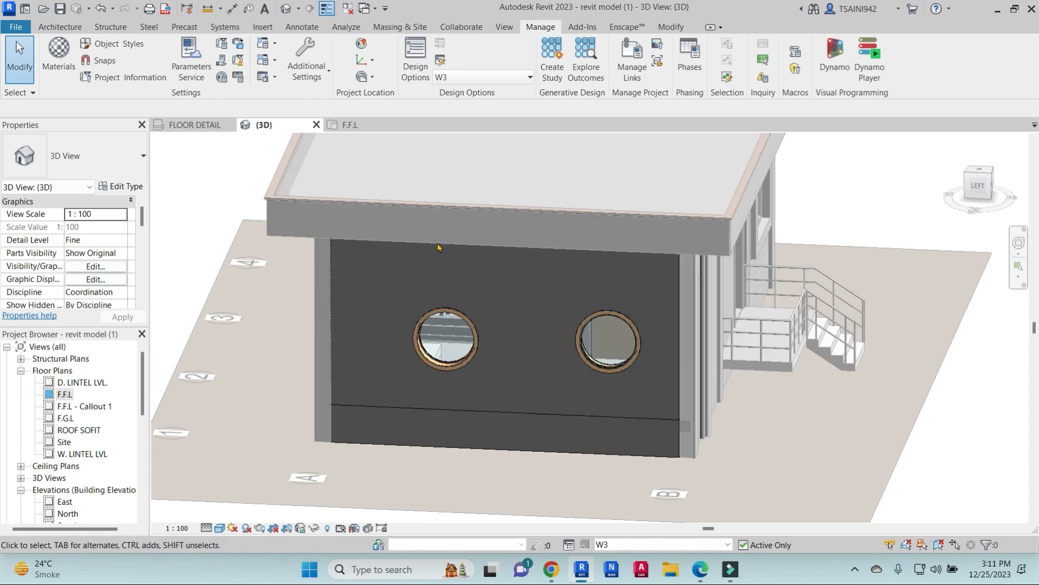
middle_click_drag(649, 401, 574, 350, "shift")
scroll(502, 213, "down", 3)
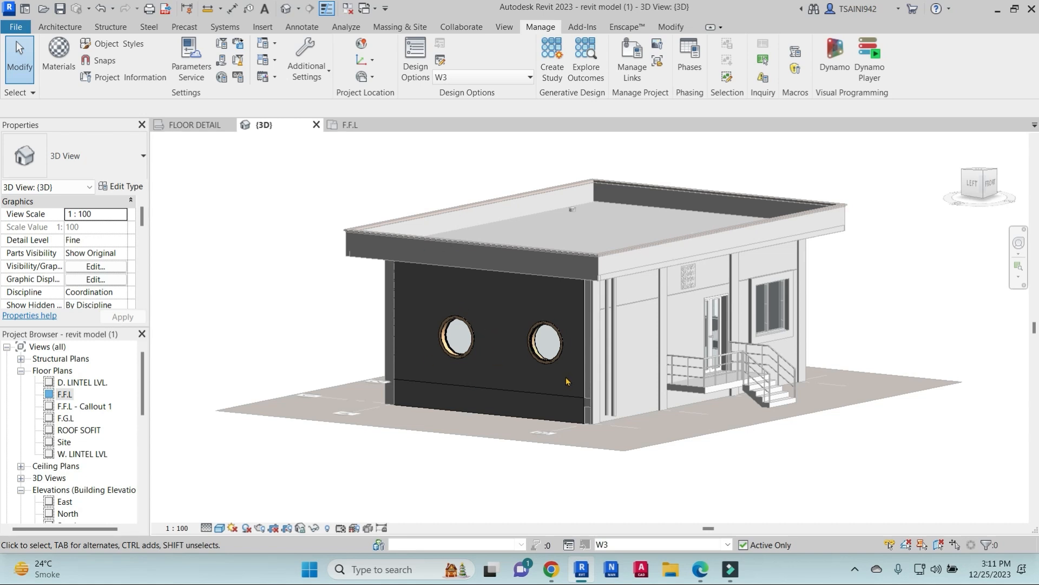
middle_click_drag(537, 207, 476, 218, "shift")
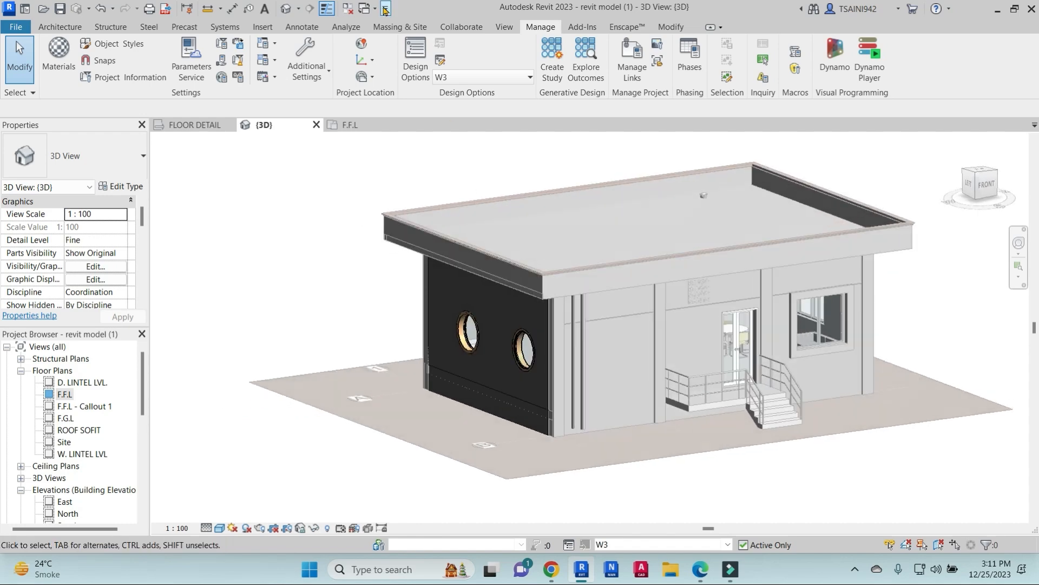
Review the FURNITURE LAYOUT and WINDOW DESIGN sets in the Design Options dialog and the list of active options
left_click(602, 335)
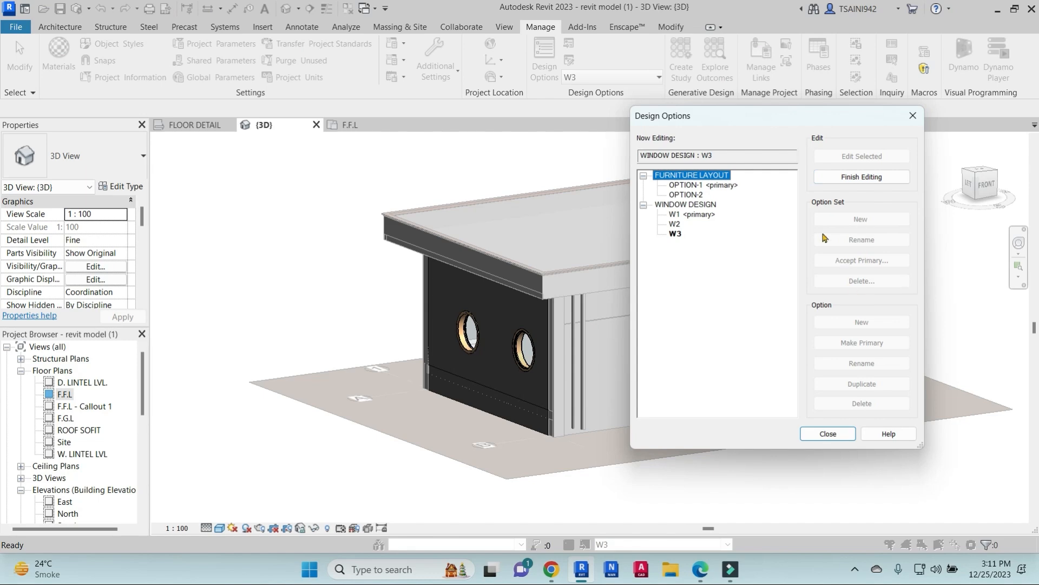
left_click(922, 116)
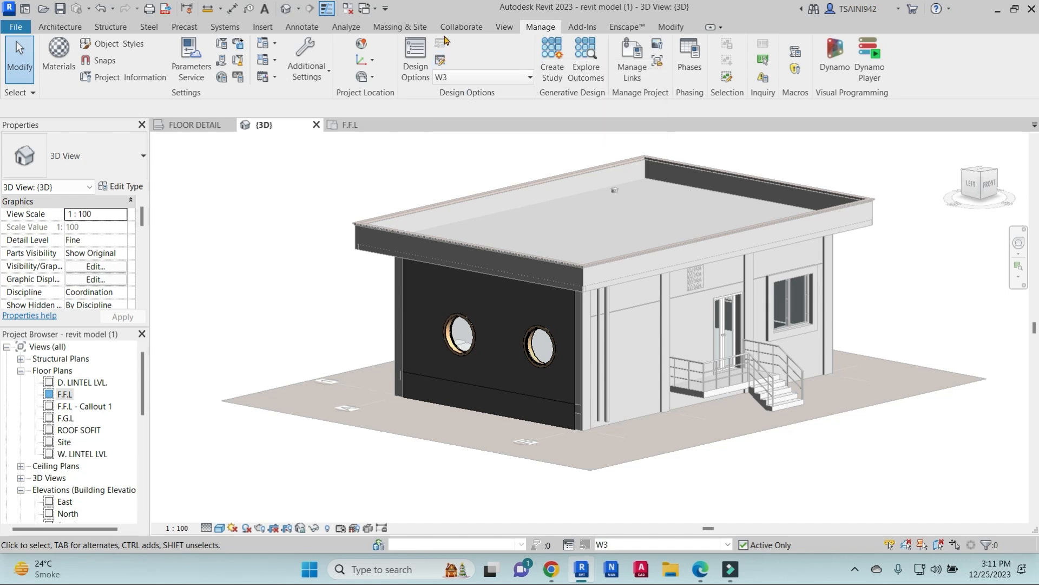
left_click(513, 78)
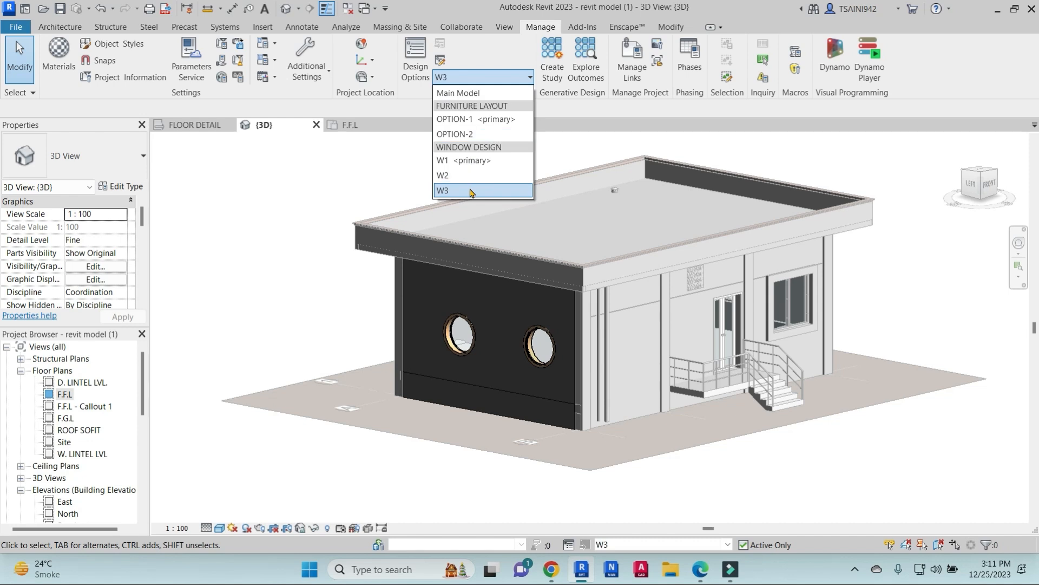
left_click(558, 151)
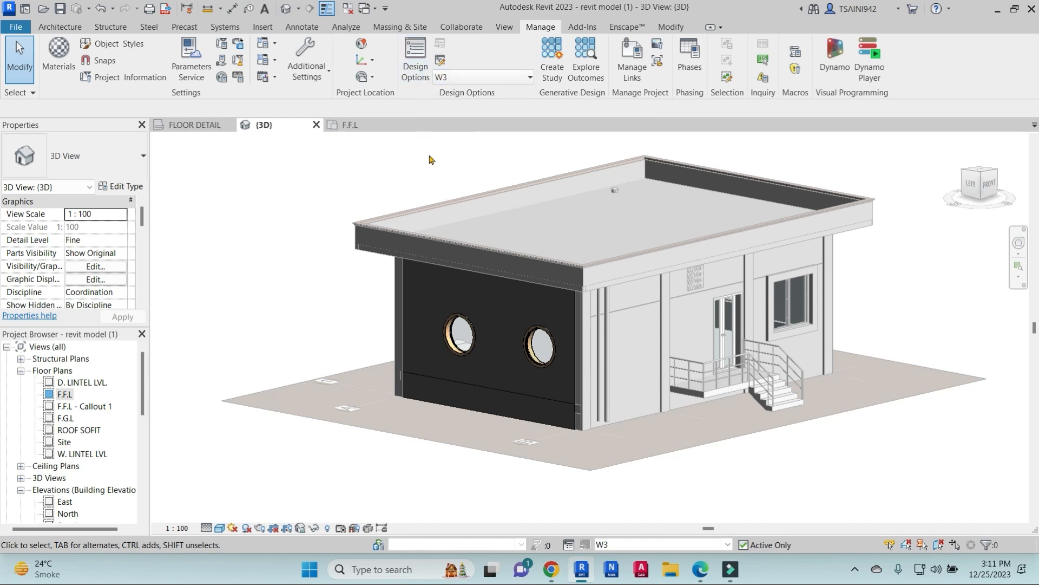
middle_click_drag(480, 196, 265, 207, "shift")
middle_click_drag(675, 369, 704, 360, "shift")
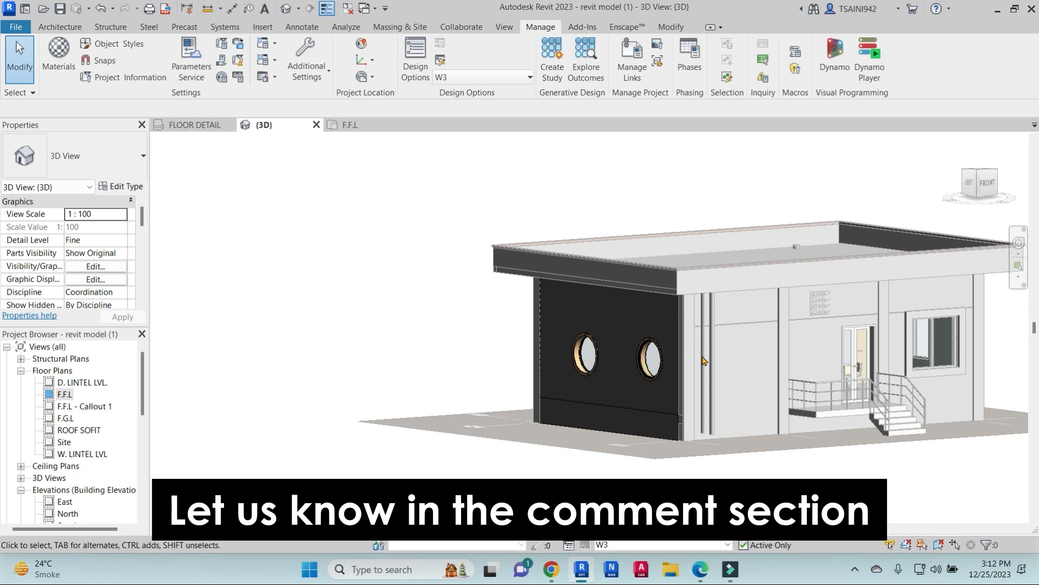
middle_click_drag(704, 360, 790, 368, "shift")
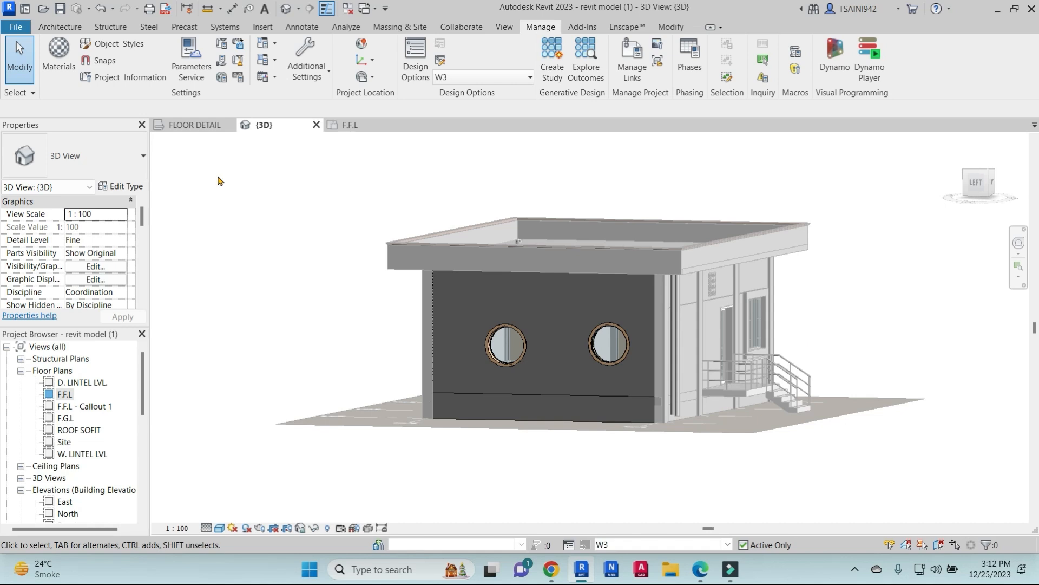
left_click(51, 28)
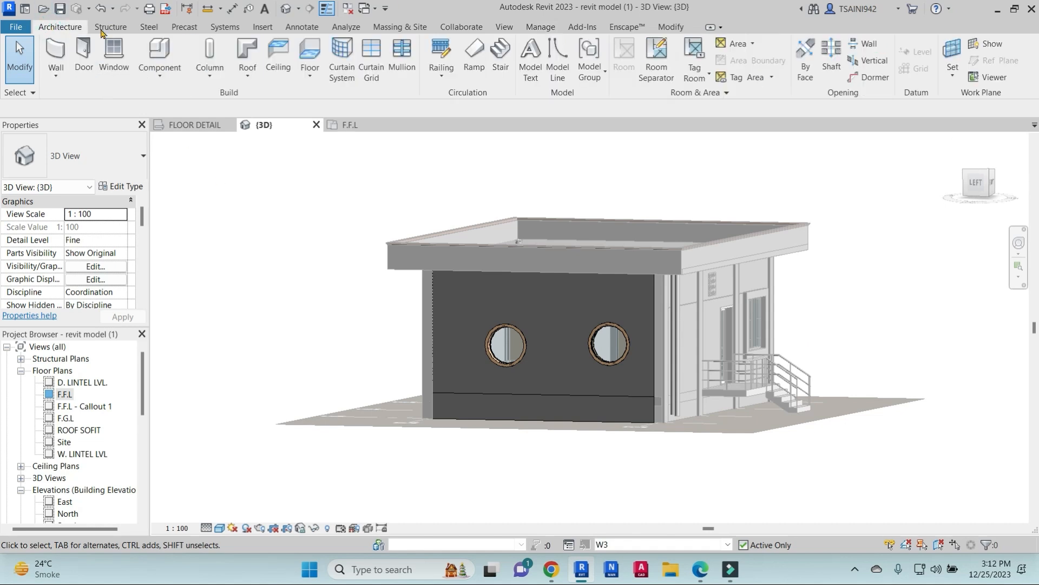
left_click(111, 26)
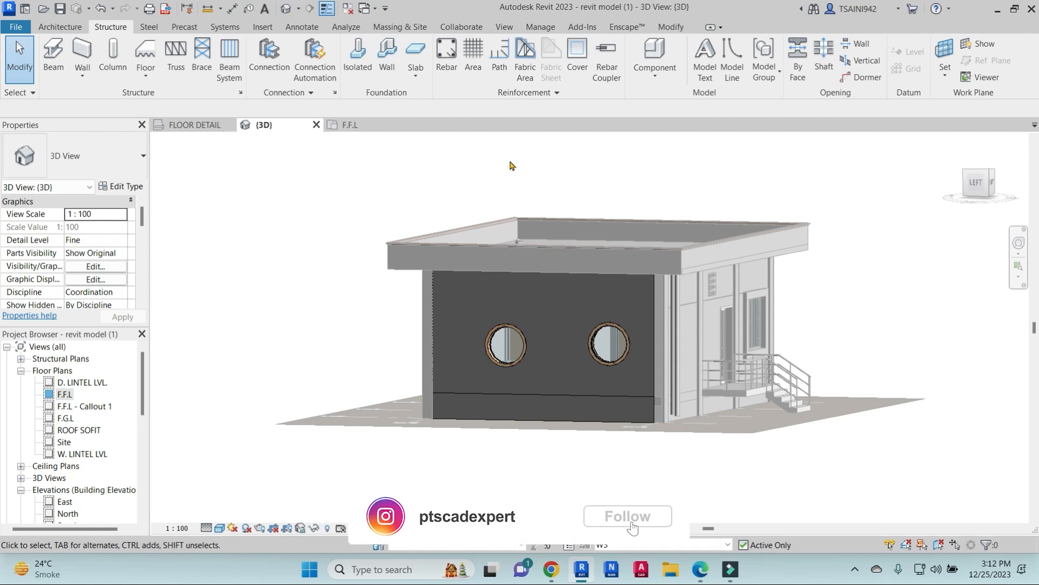
left_click(241, 26)
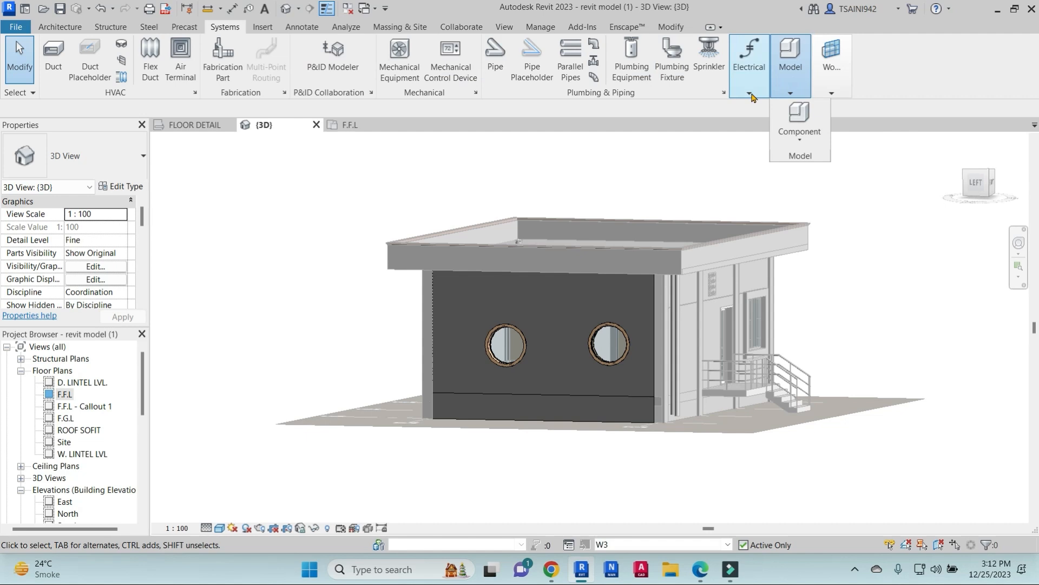
mouse_move(752, 97)
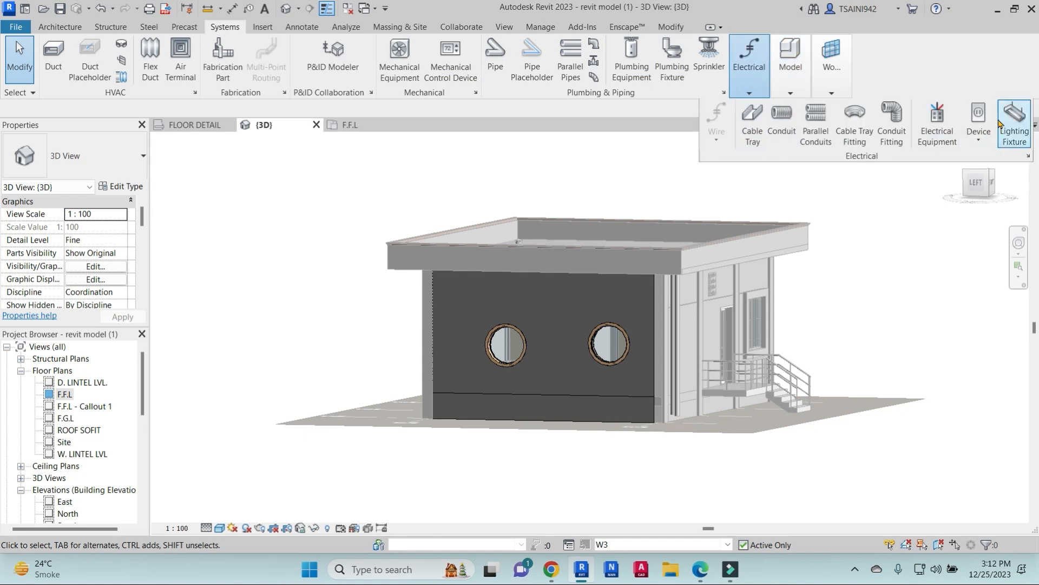
left_click(347, 28)
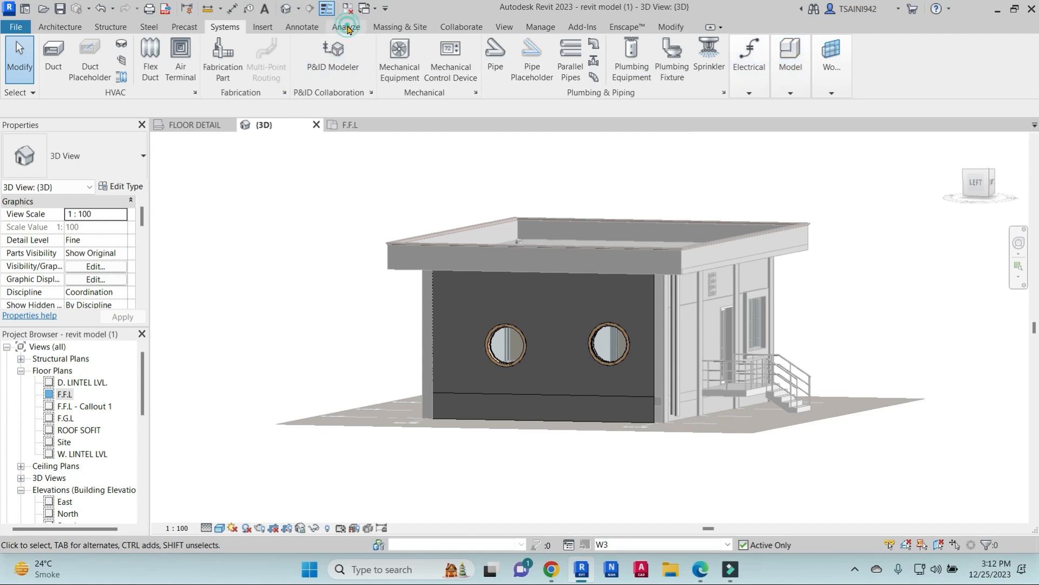
left_click(302, 26)
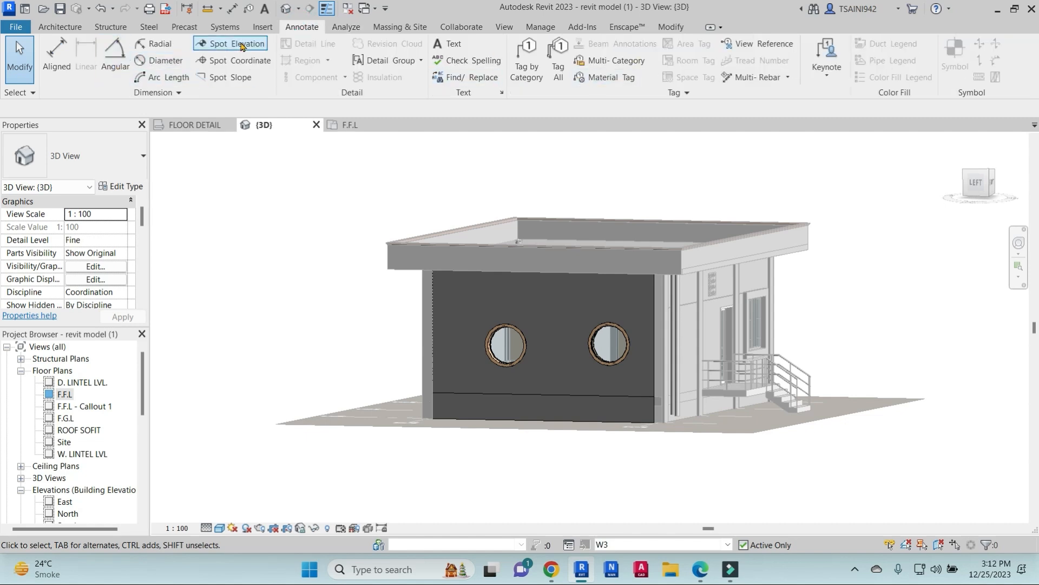
left_click(263, 27)
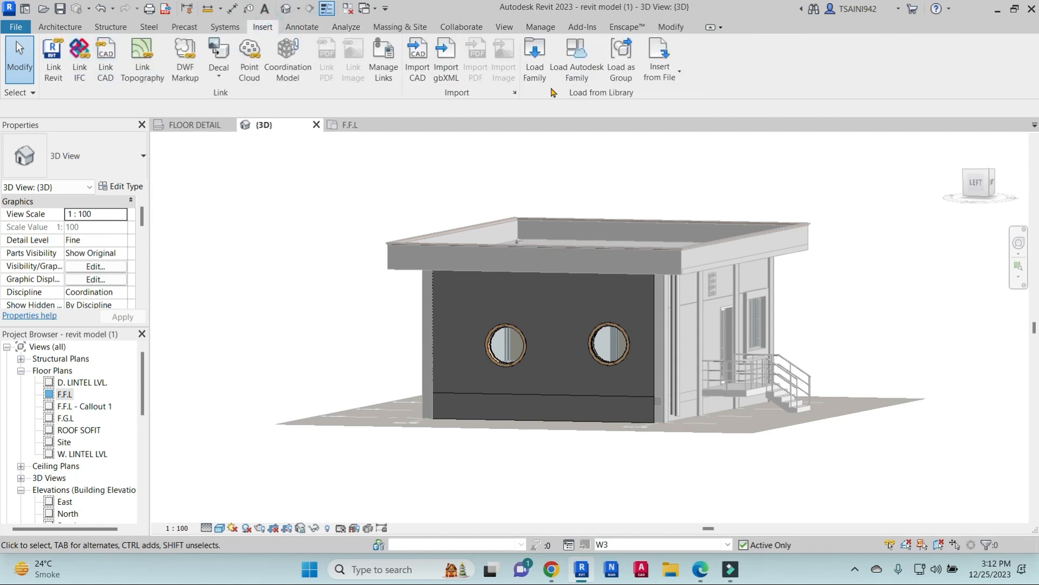
left_click(461, 27)
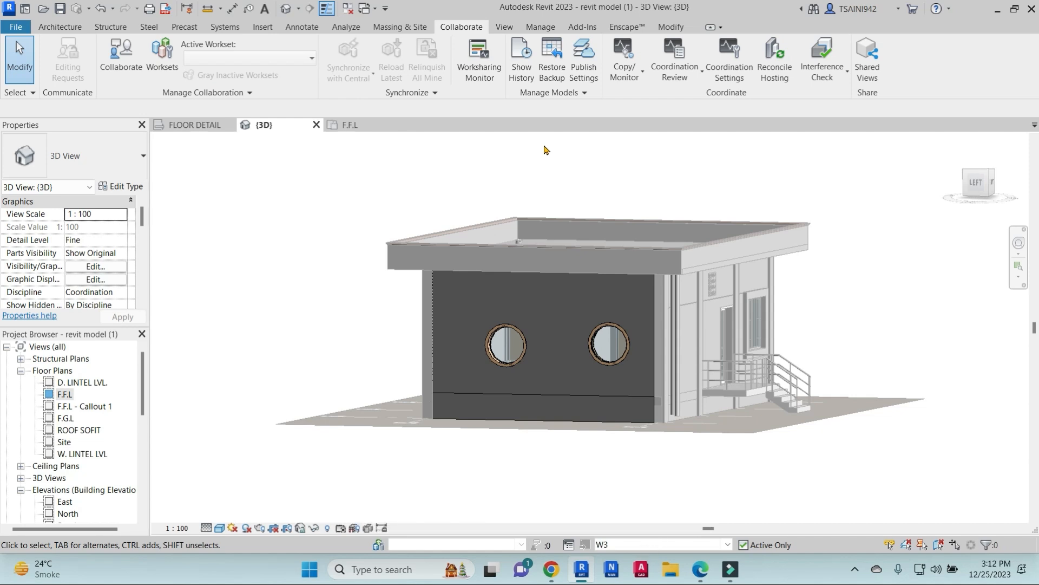
left_click(626, 26)
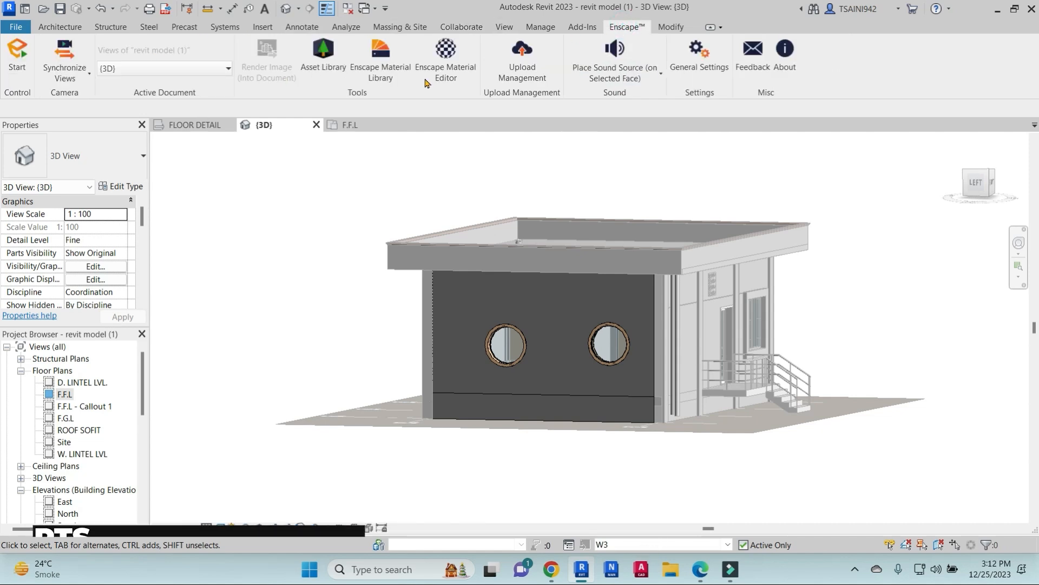
left_click(671, 27)
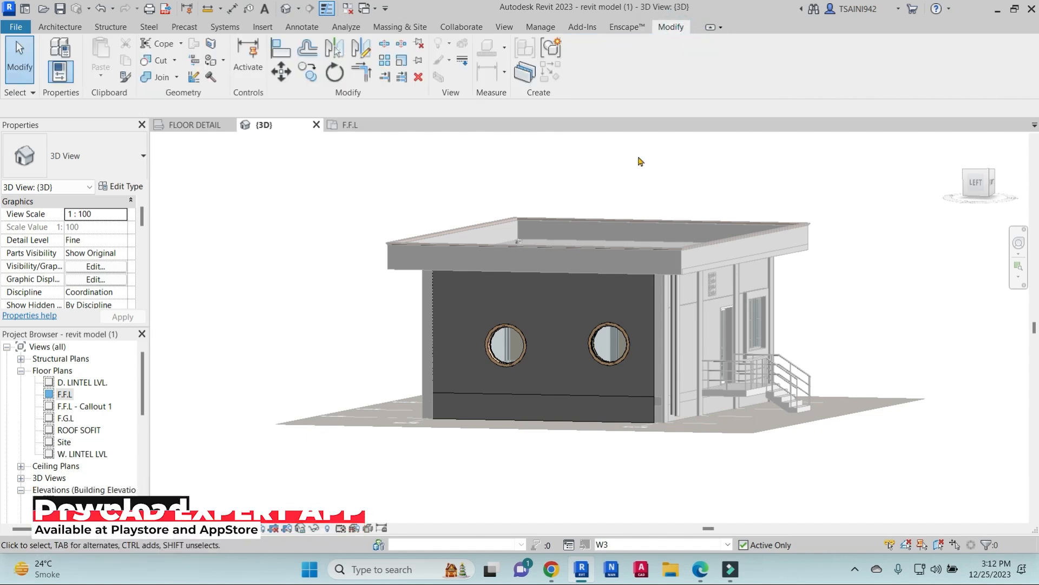